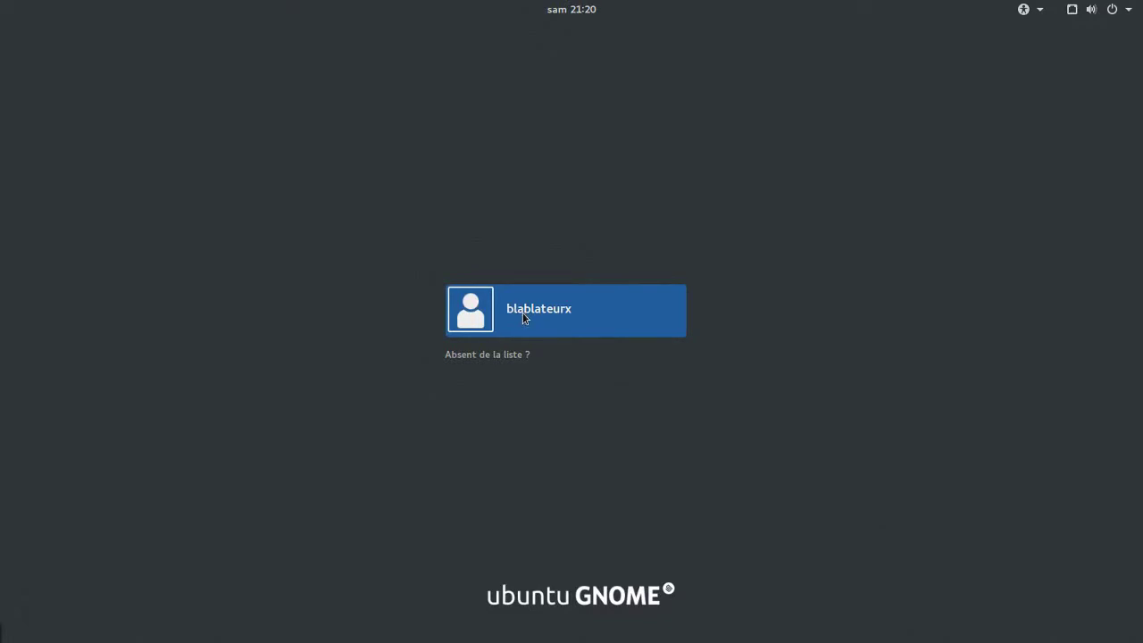
- Log in to the listed user account by entering the account password
{"action": "left_click", "coordinate": [524, 317]}
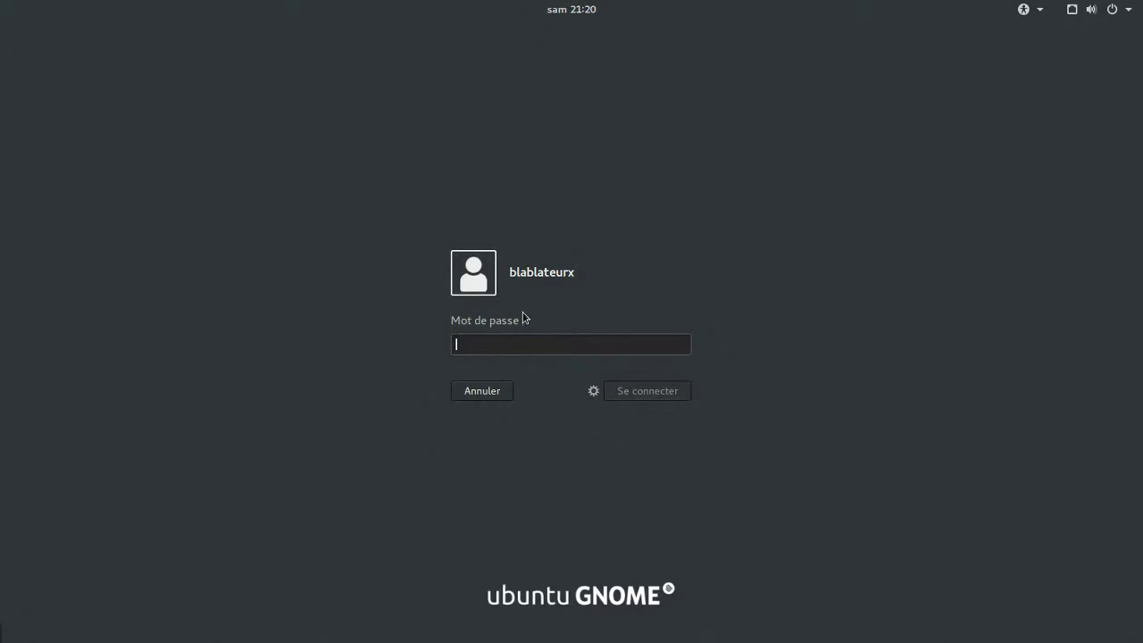
{"action": "type", "text": "••••"}
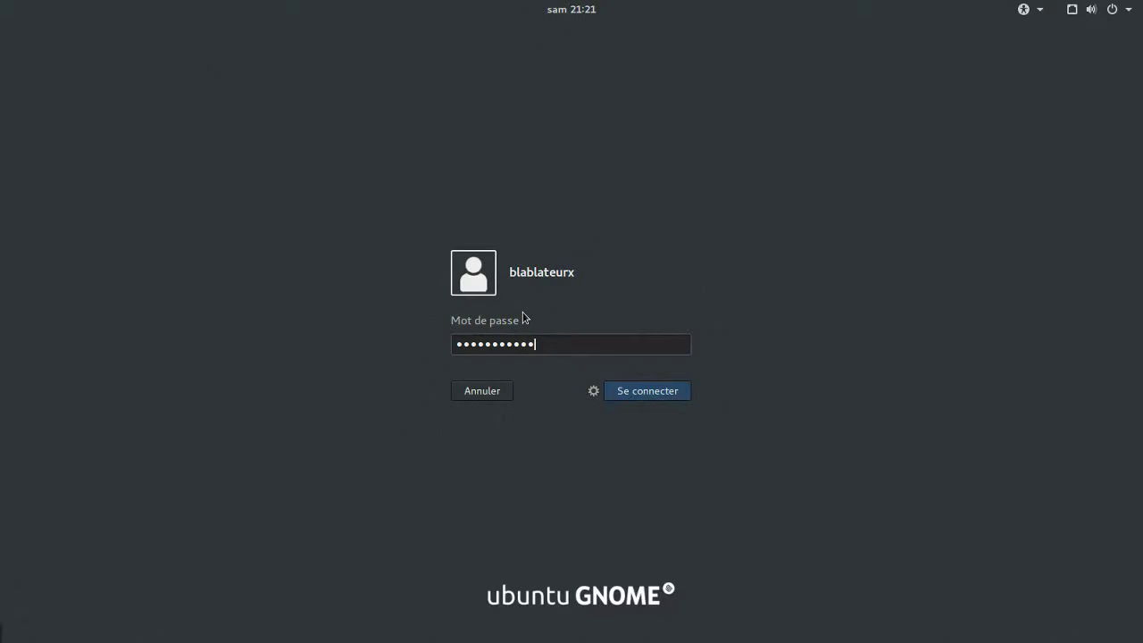
{"action": "key", "text": "Return"}
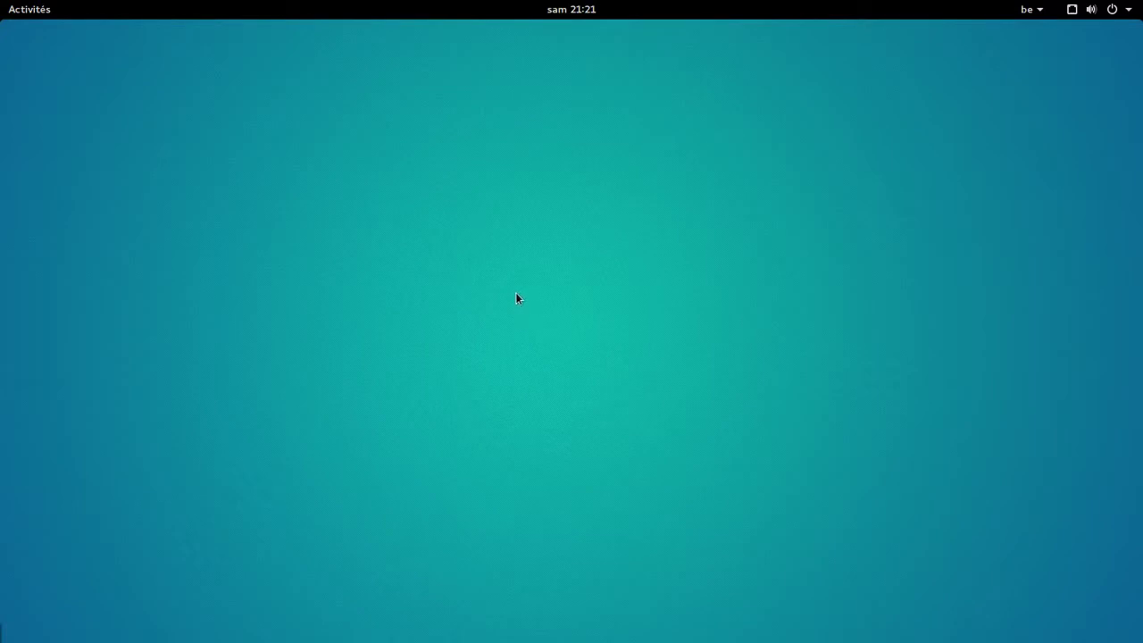
{"action": "right_click", "coordinate": [289, 153]}
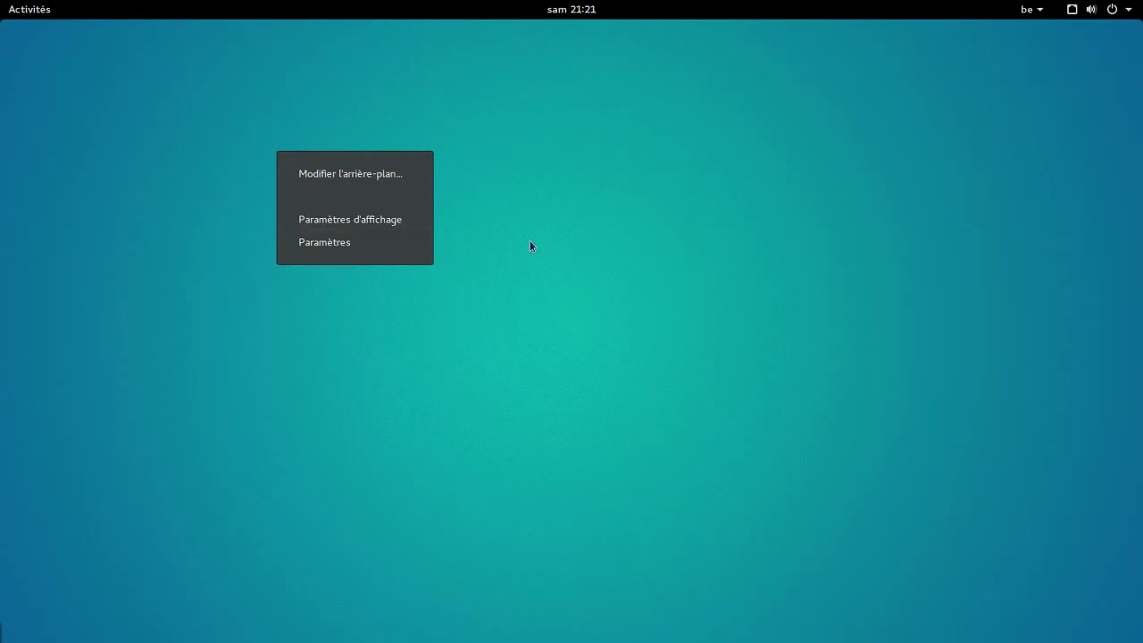
{"action": "left_click", "coordinate": [321, 177]}
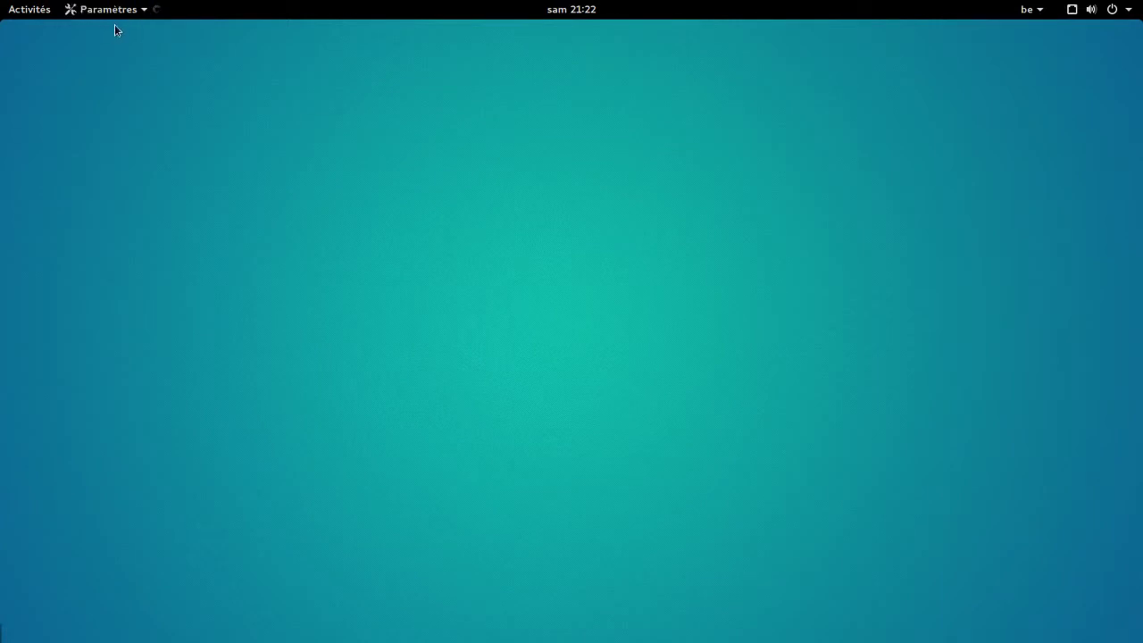
{"action": "left_click", "coordinate": [823, 138]}
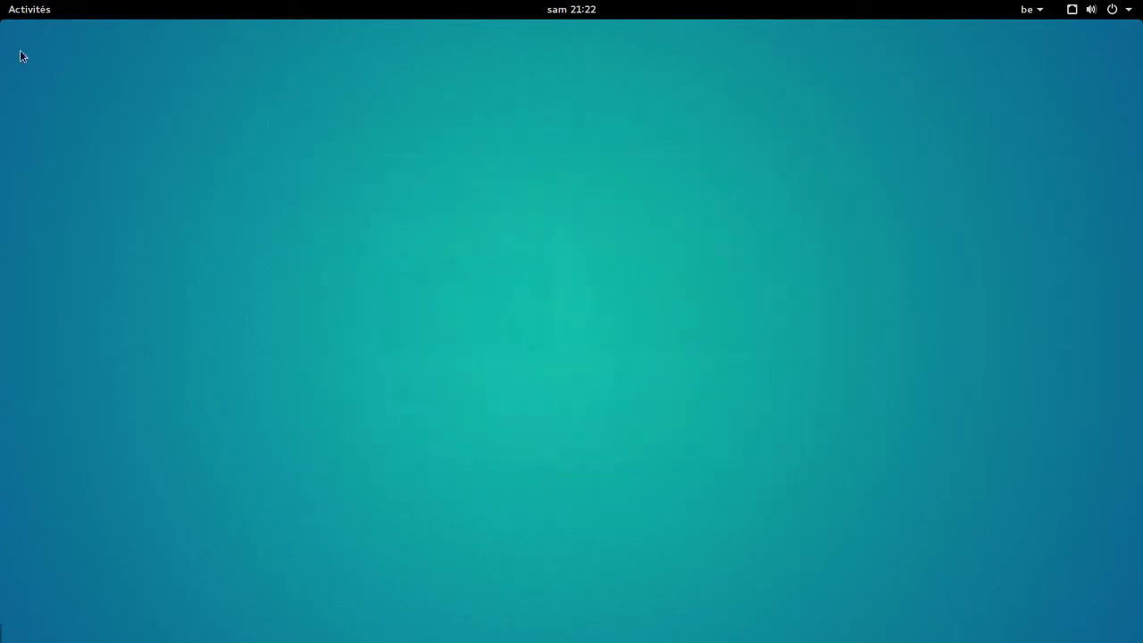
- Search the installed applications for "ter" and open the Terminal
{"action": "left_click", "coordinate": [27, 10]}
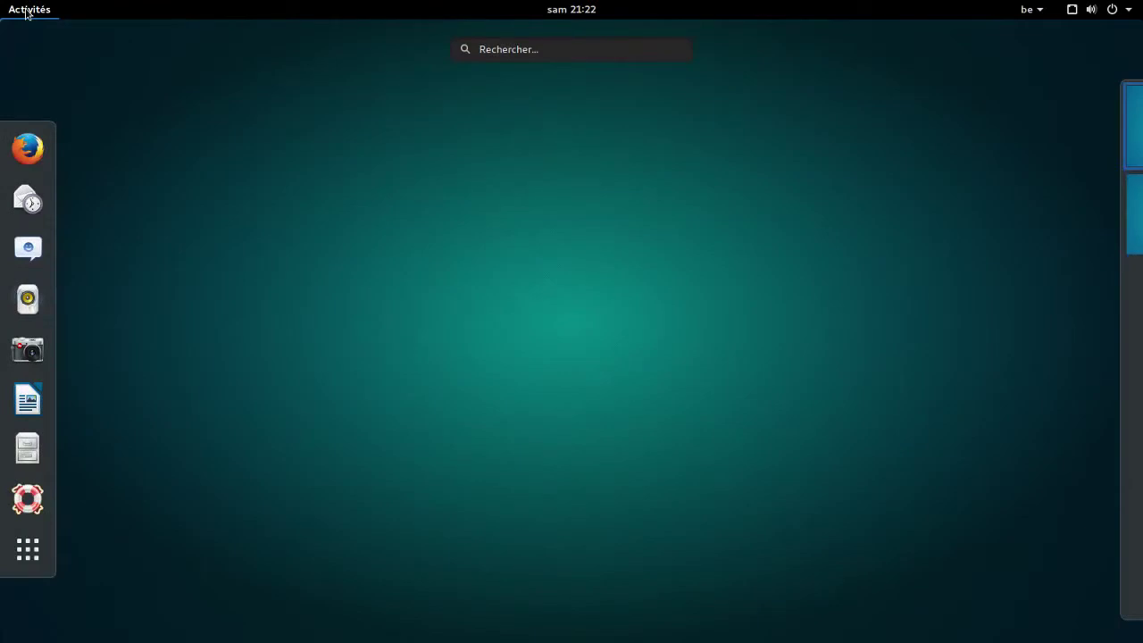
{"action": "type", "text": "te"}
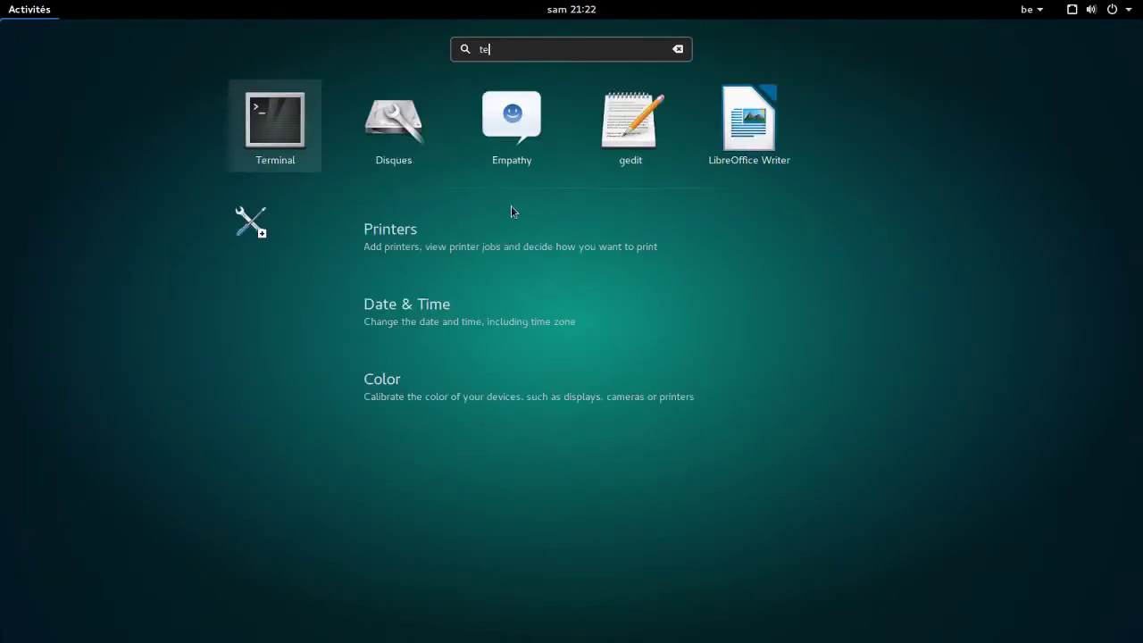
{"action": "type", "text": "r"}
{"action": "left_click", "coordinate": [576, 125]}
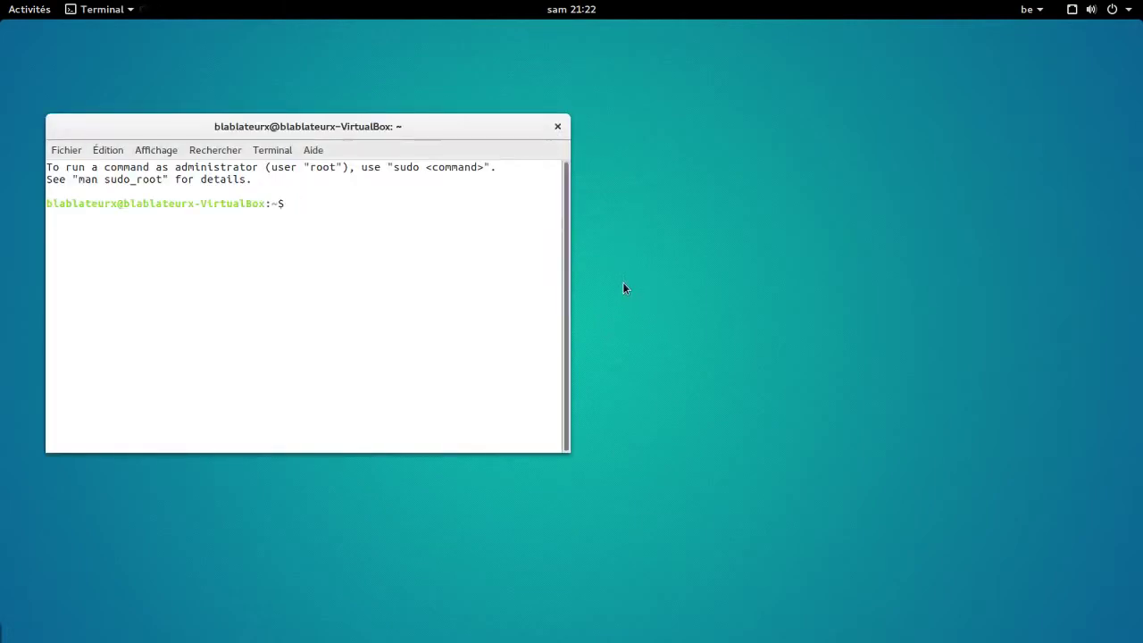
- Install the htop package with "sudo apt-get install htop", entering the sudo password when asked
{"action": "type", "text": "sudo apt-get install htop"}
{"action": "key", "text": "Return"}
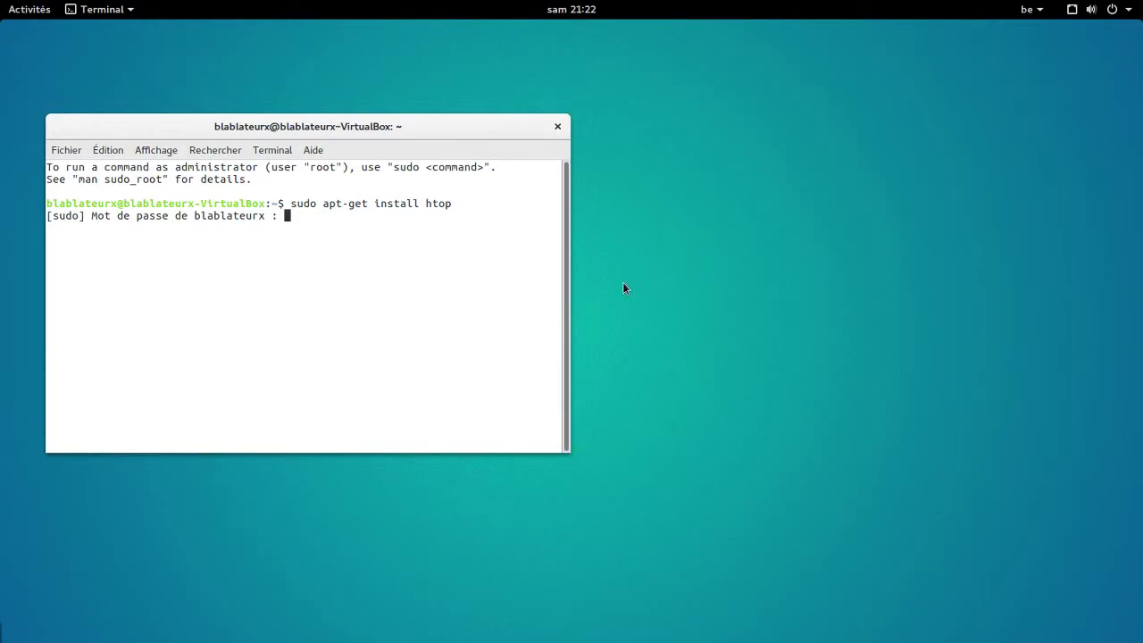
{"action": "key", "text": "Return"}
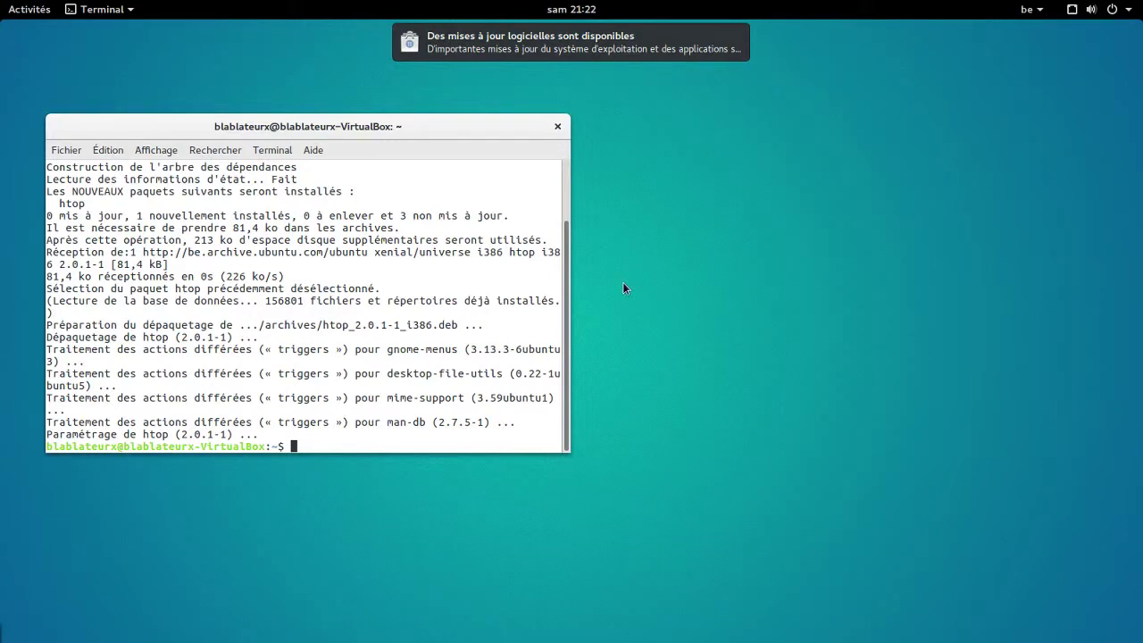
- Run htop to examine the CPU load, memory use and running processes, and close the terminal window
{"action": "type", "text": "h"}
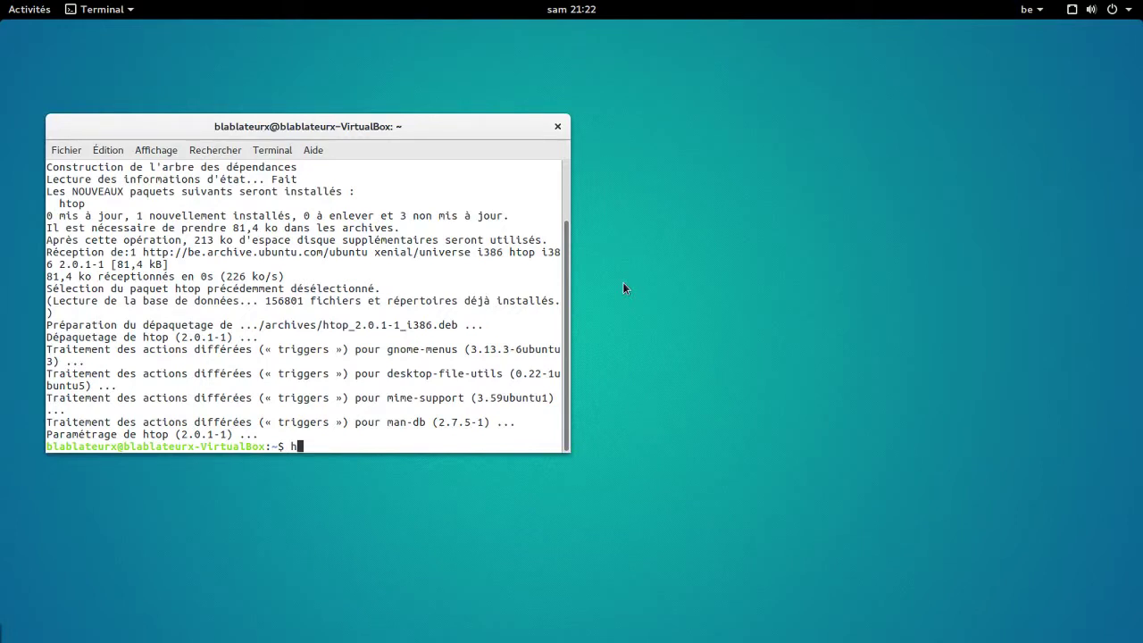
{"action": "type", "text": "top"}
{"action": "key", "text": "Return"}
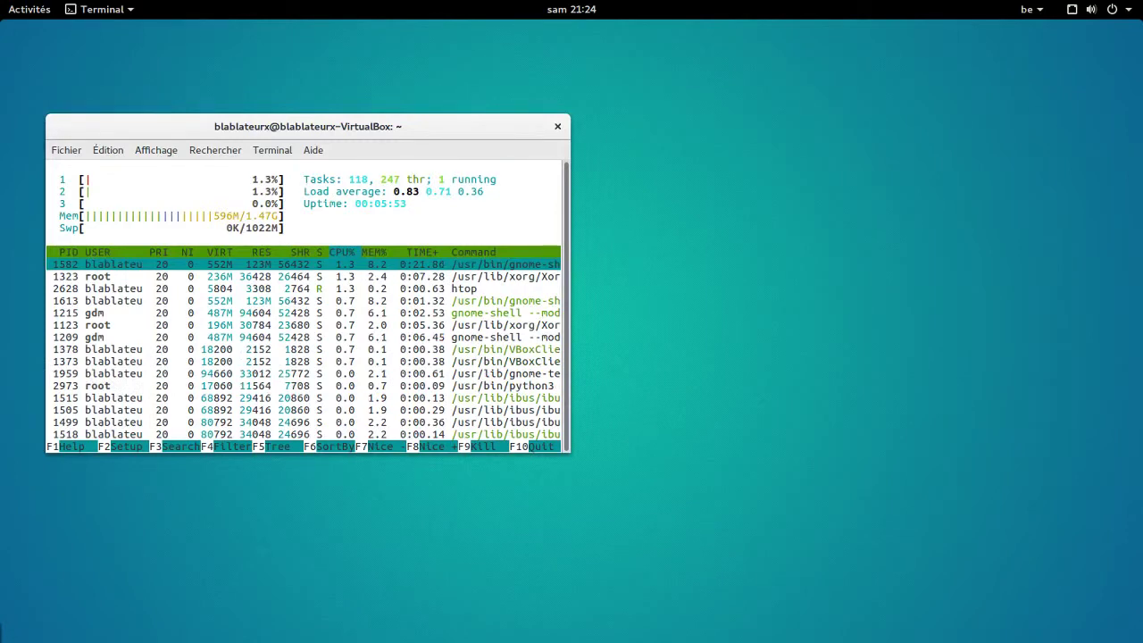
{"action": "left_click", "coordinate": [557, 129]}
{"action": "left_click", "coordinate": [419, 318]}
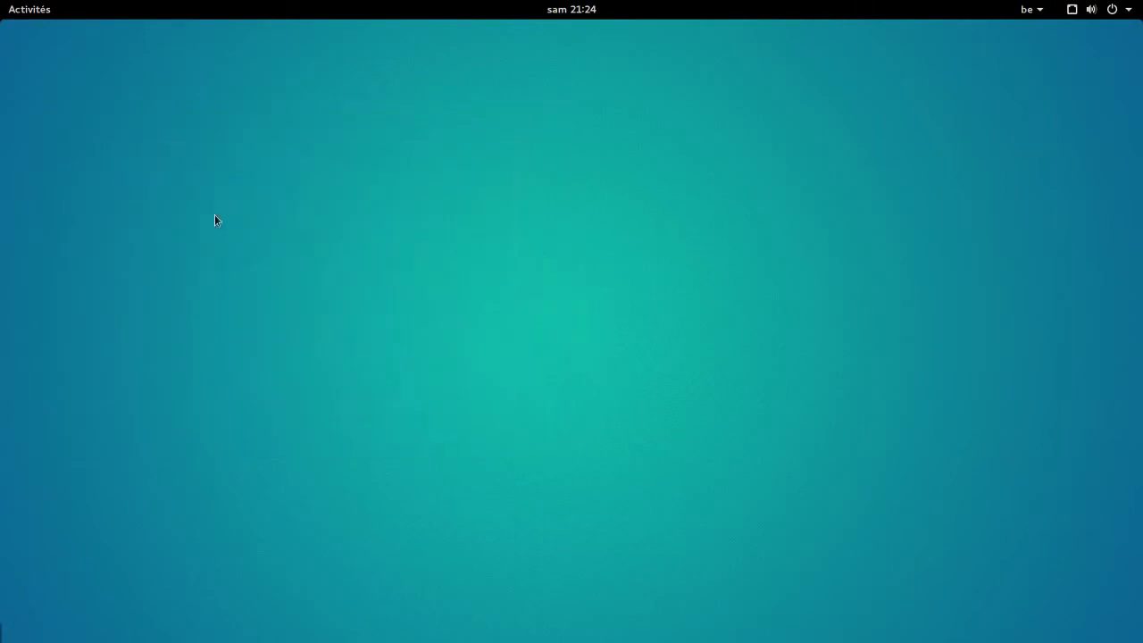
- Open the desktop background settings and set the desktop wallpaper to the grey image of footprint-shaped water drops
{"action": "right_click", "coordinate": [271, 161]}
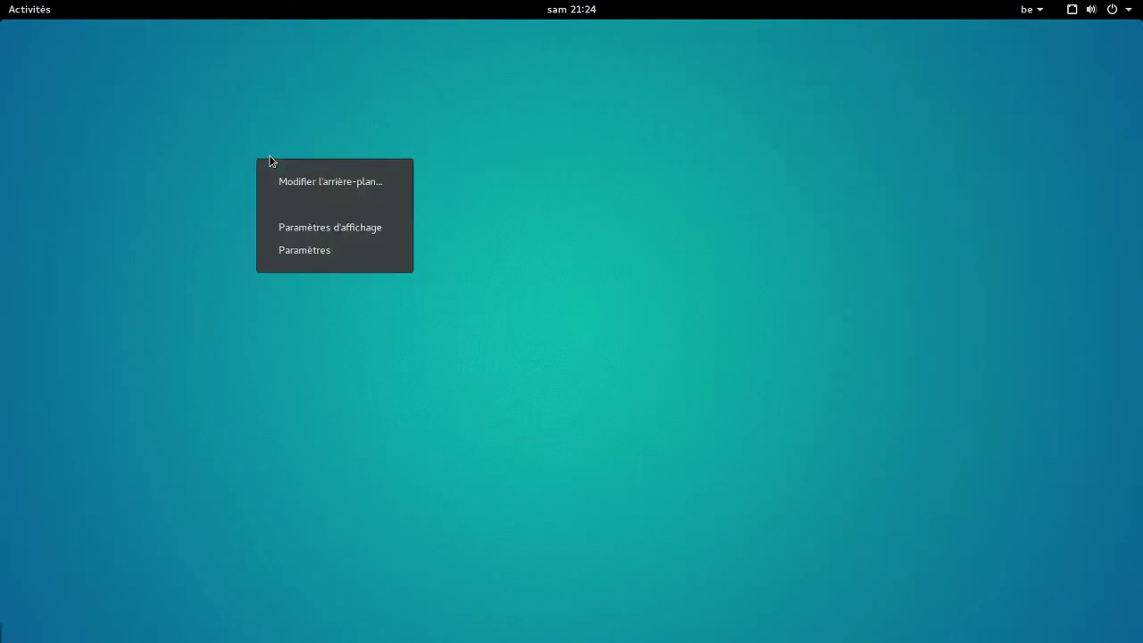
{"action": "left_click", "coordinate": [296, 181]}
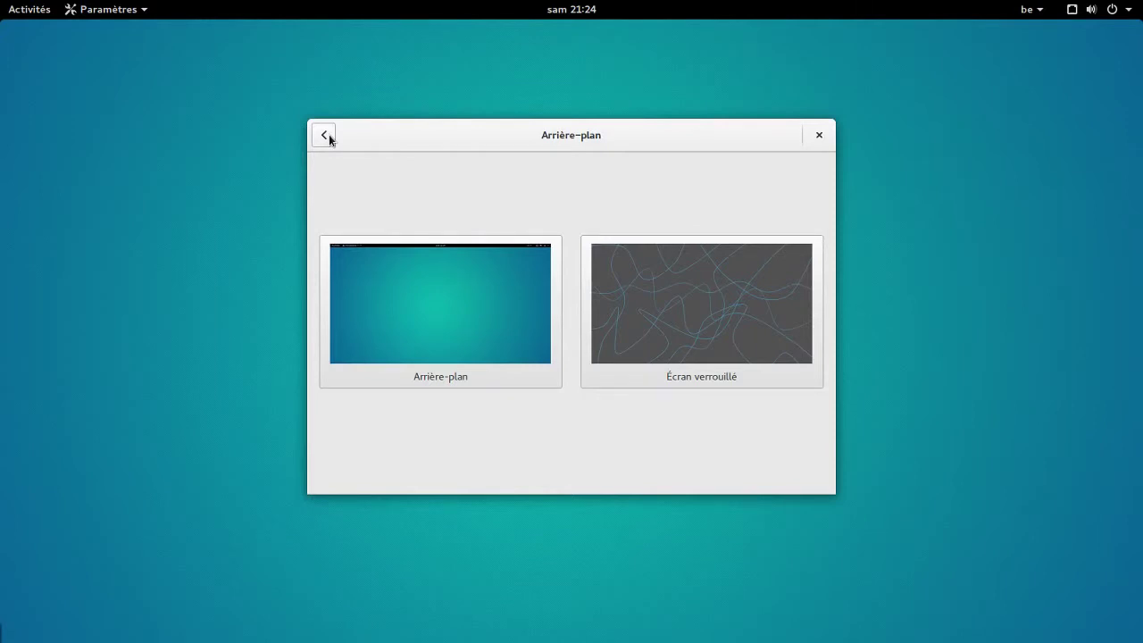
{"action": "left_click", "coordinate": [442, 330]}
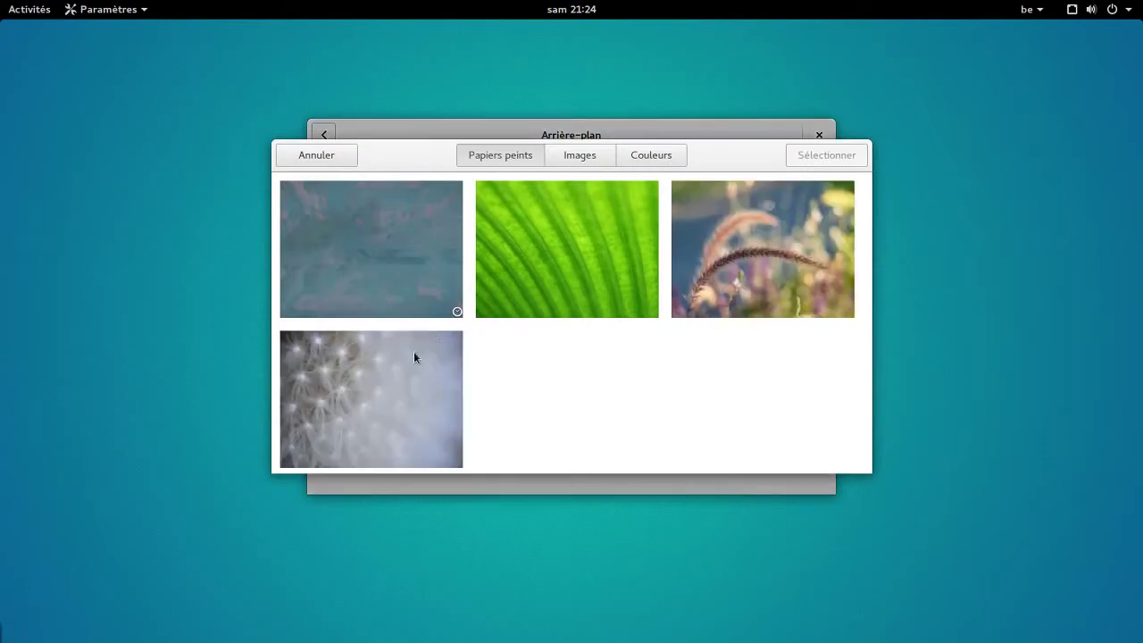
{"action": "scroll", "coordinate": [543, 297], "scroll_direction": "down", "scroll_amount": 5}
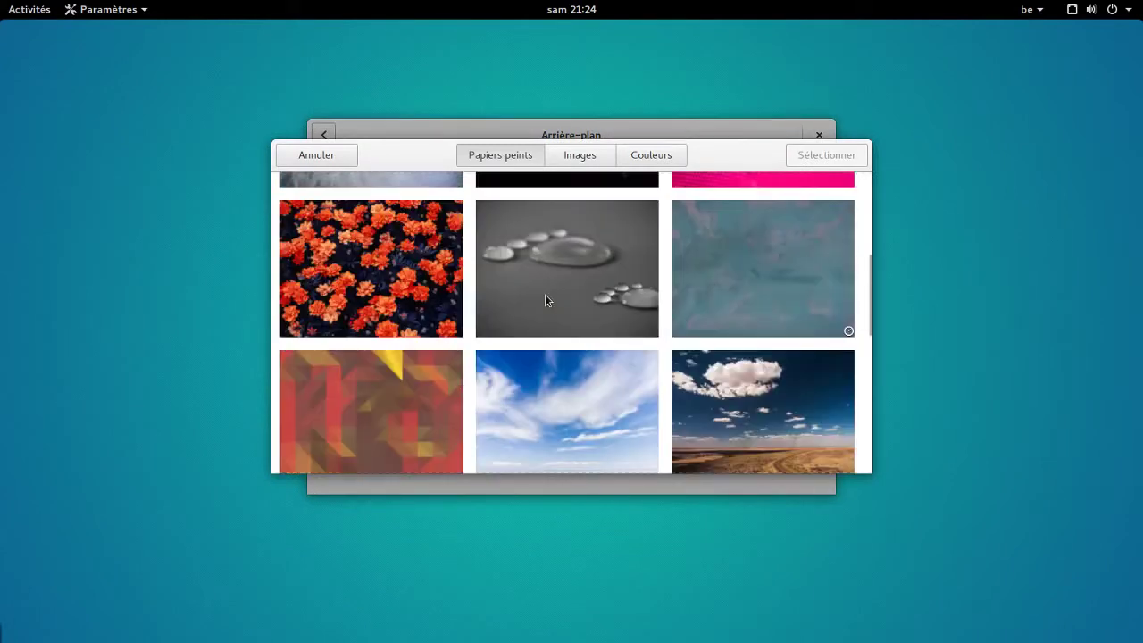
{"action": "scroll", "coordinate": [563, 297], "scroll_direction": "down", "scroll_amount": 3}
{"action": "scroll", "coordinate": [563, 294], "scroll_direction": "up", "scroll_amount": 3}
{"action": "scroll", "coordinate": [564, 290], "scroll_direction": "down", "scroll_amount": 10}
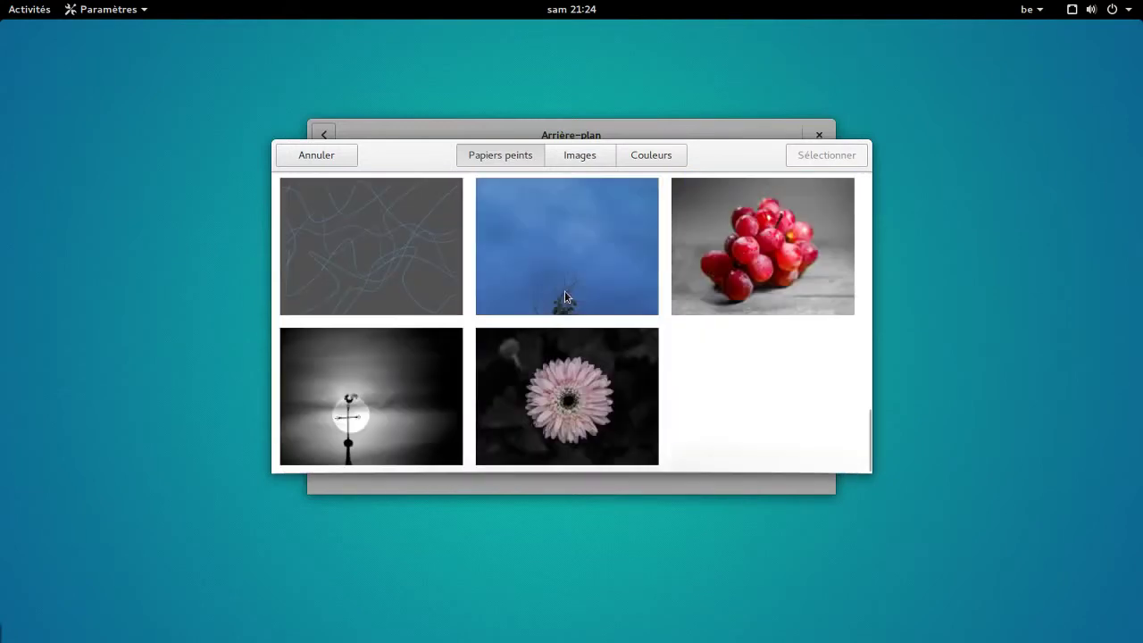
{"action": "scroll", "coordinate": [565, 296], "scroll_direction": "up", "scroll_amount": 6}
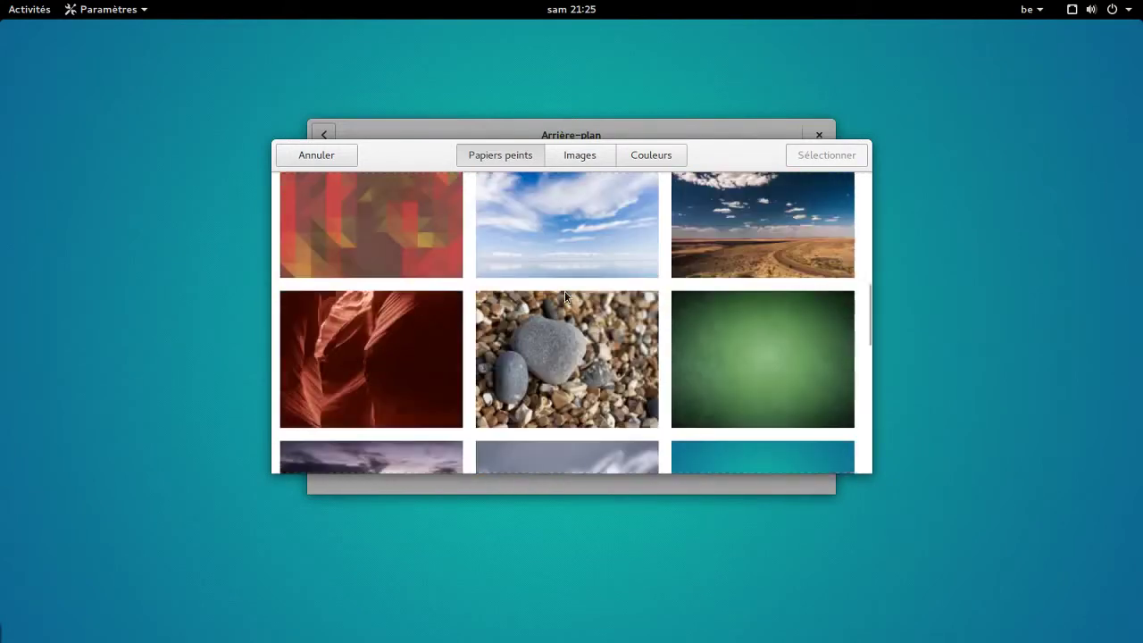
{"action": "scroll", "coordinate": [565, 296], "scroll_direction": "down", "scroll_amount": 2}
{"action": "scroll", "coordinate": [756, 383], "scroll_direction": "up", "scroll_amount": 8}
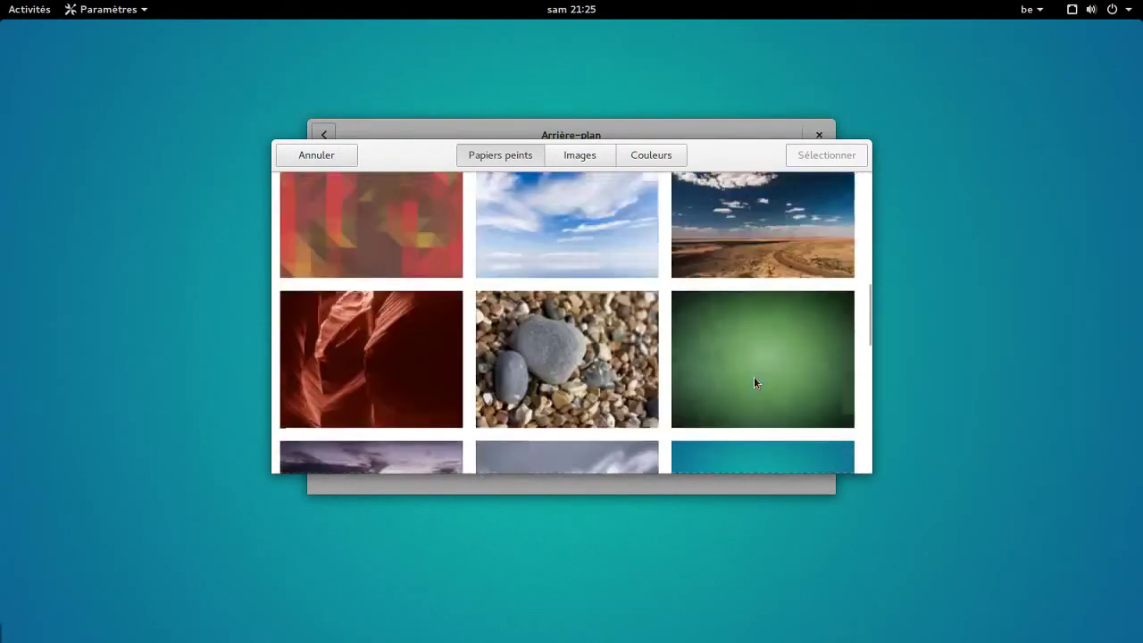
{"action": "left_click", "coordinate": [596, 414]}
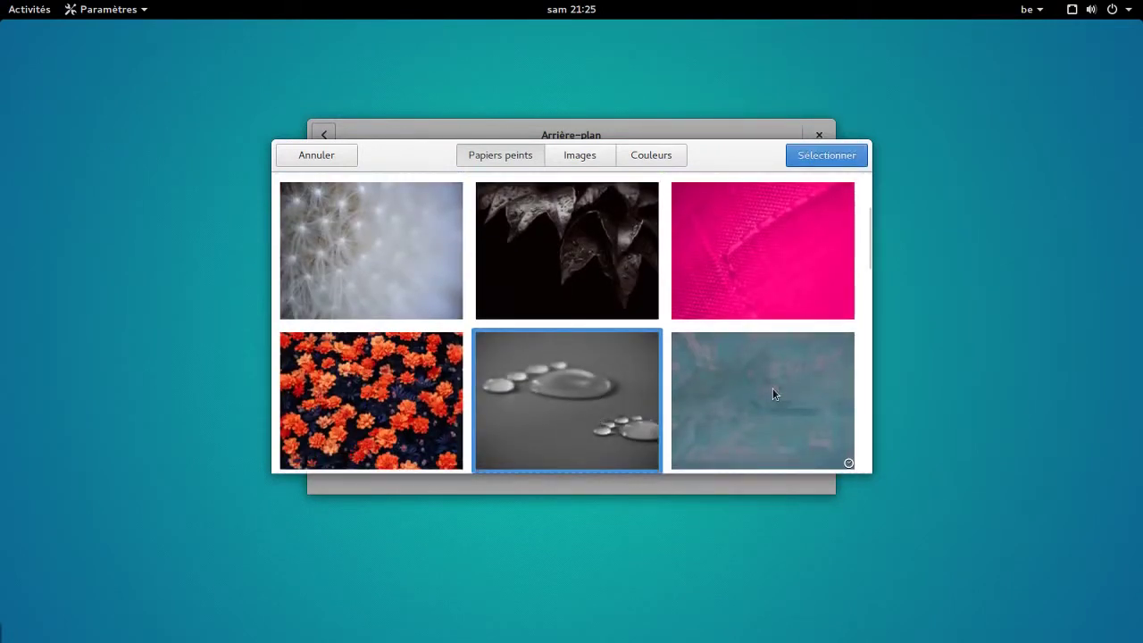
{"action": "double_click", "coordinate": [611, 365]}
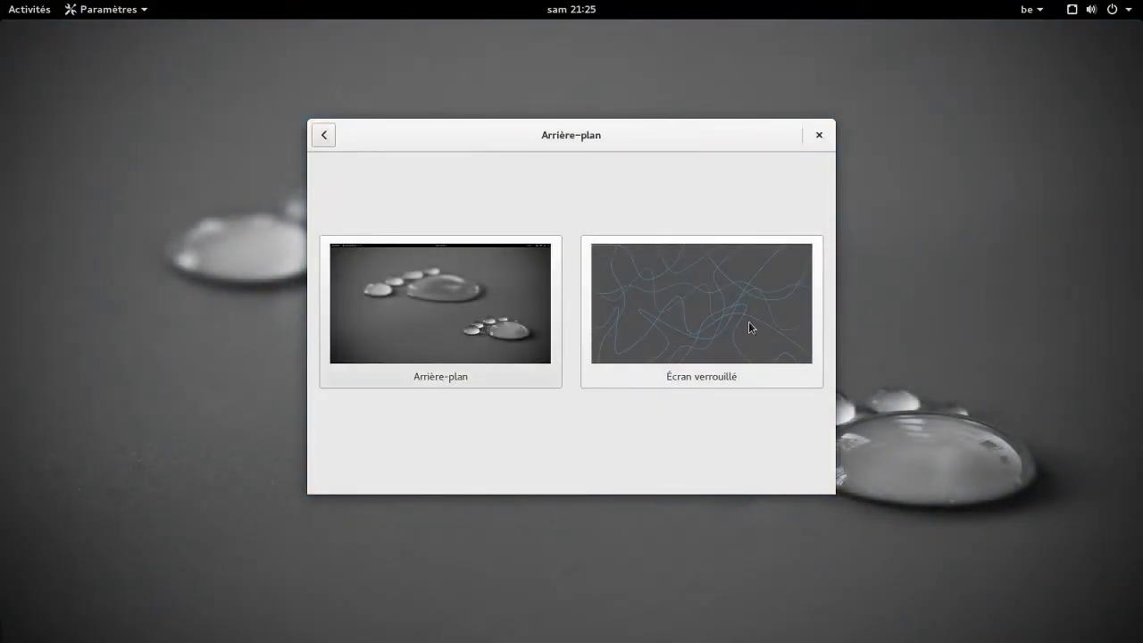
- Set the lock screen image to the blue-grey geometric wallpaper that changes throughout the day
{"action": "left_click", "coordinate": [749, 326]}
{"action": "scroll", "coordinate": [747, 327], "scroll_direction": "down", "scroll_amount": 5}
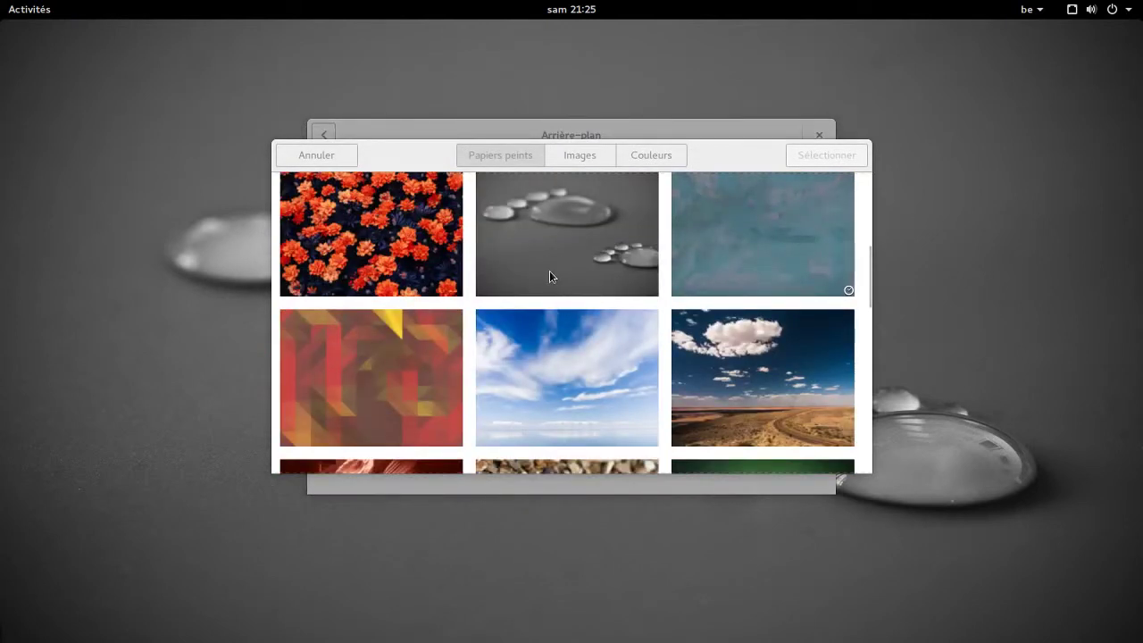
{"action": "left_click", "coordinate": [789, 265]}
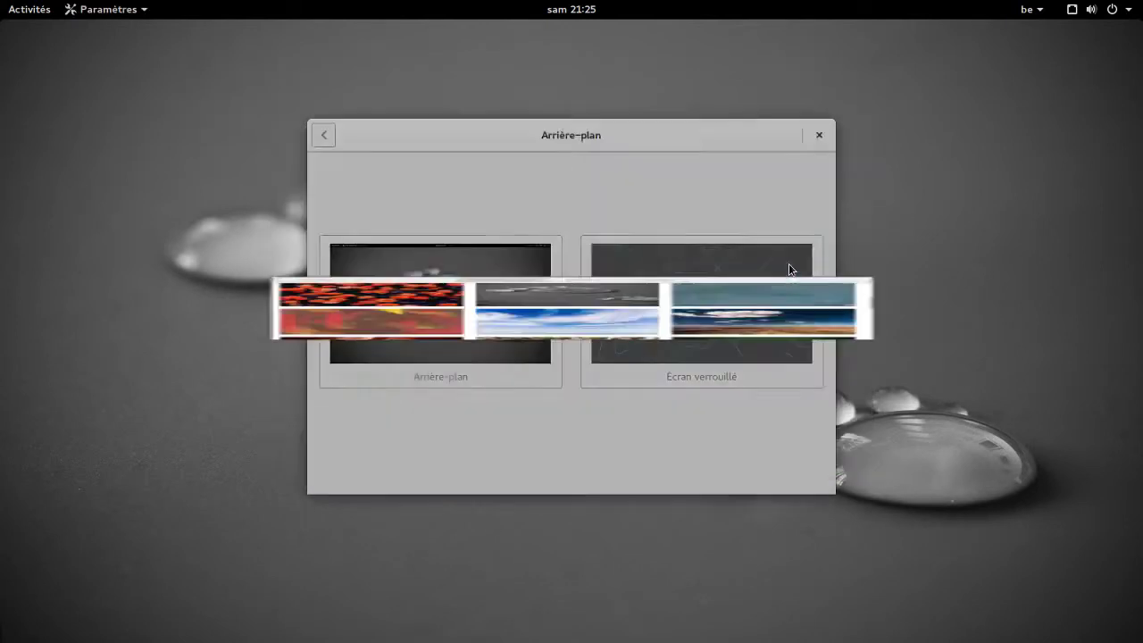
- Set the desktop background to the blue-grey geometric wallpaper that changes throughout the day, and close the background settings
{"action": "left_click", "coordinate": [504, 307]}
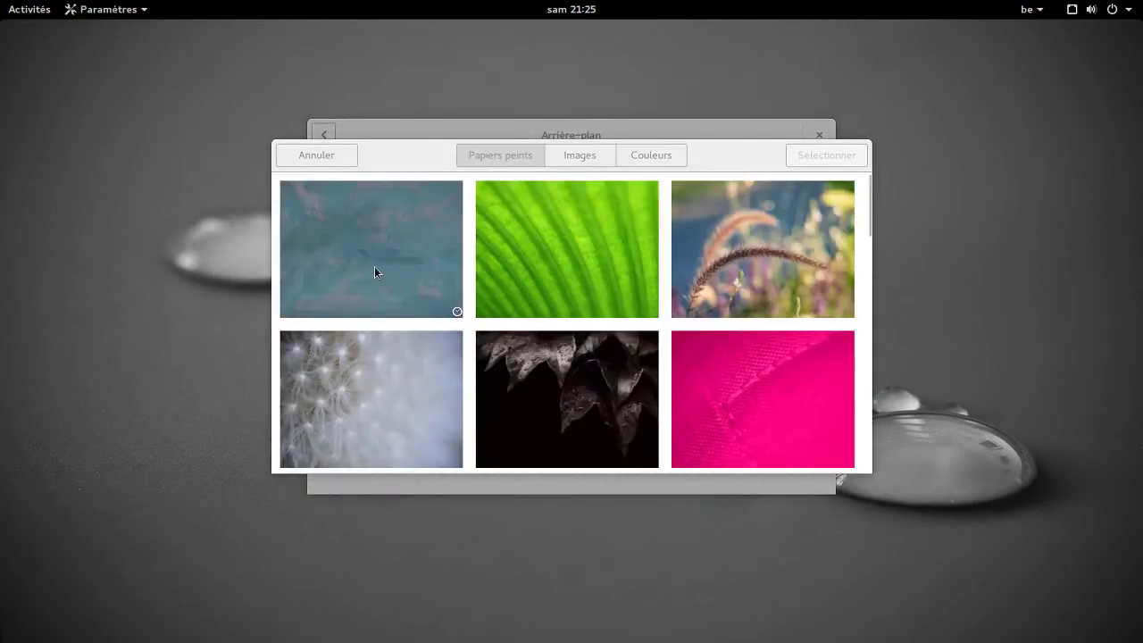
{"action": "left_click", "coordinate": [374, 271]}
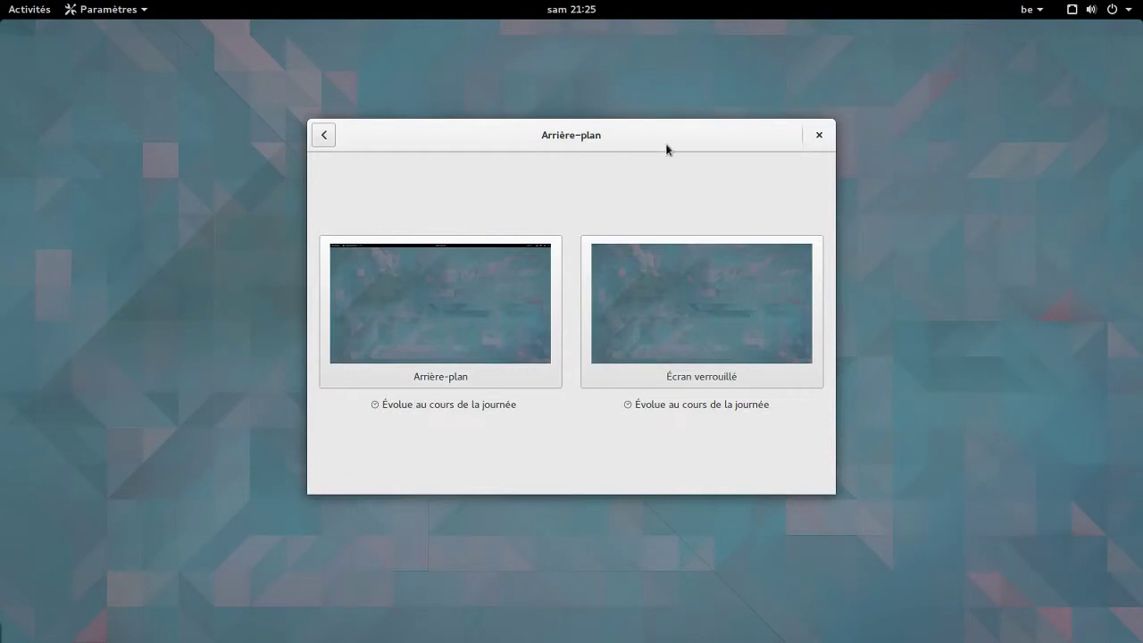
{"action": "left_click_drag", "start_coordinate": [698, 137], "coordinate": [749, 136]}
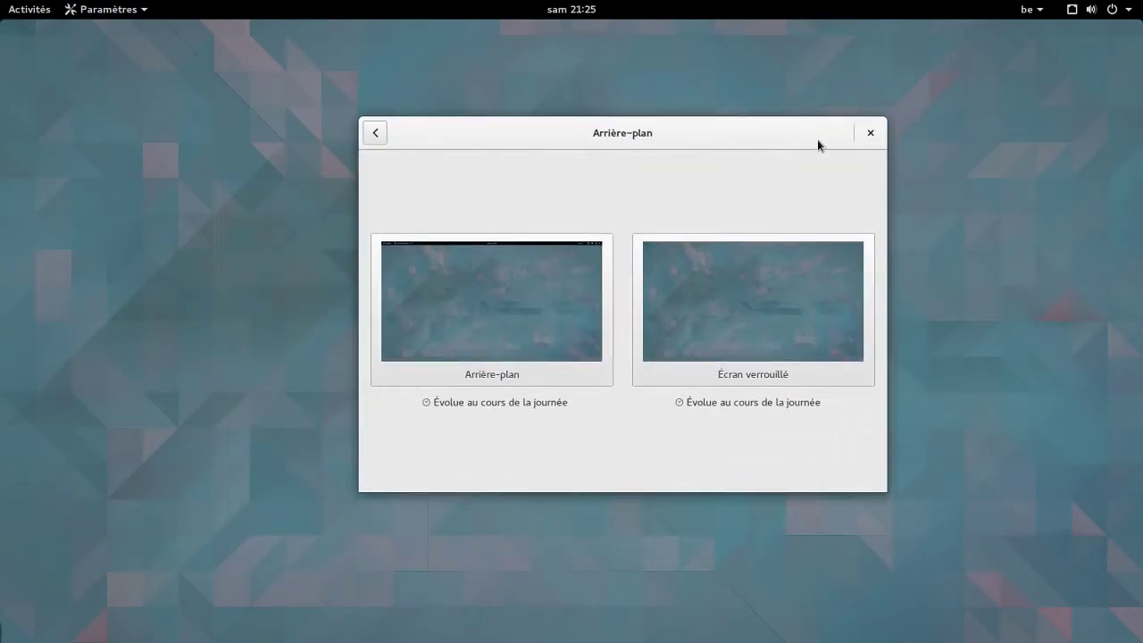
{"action": "left_click", "coordinate": [870, 134]}
- Open the window with all system settings (Paramètres) from the desktop
{"action": "right_click", "coordinate": [464, 103]}
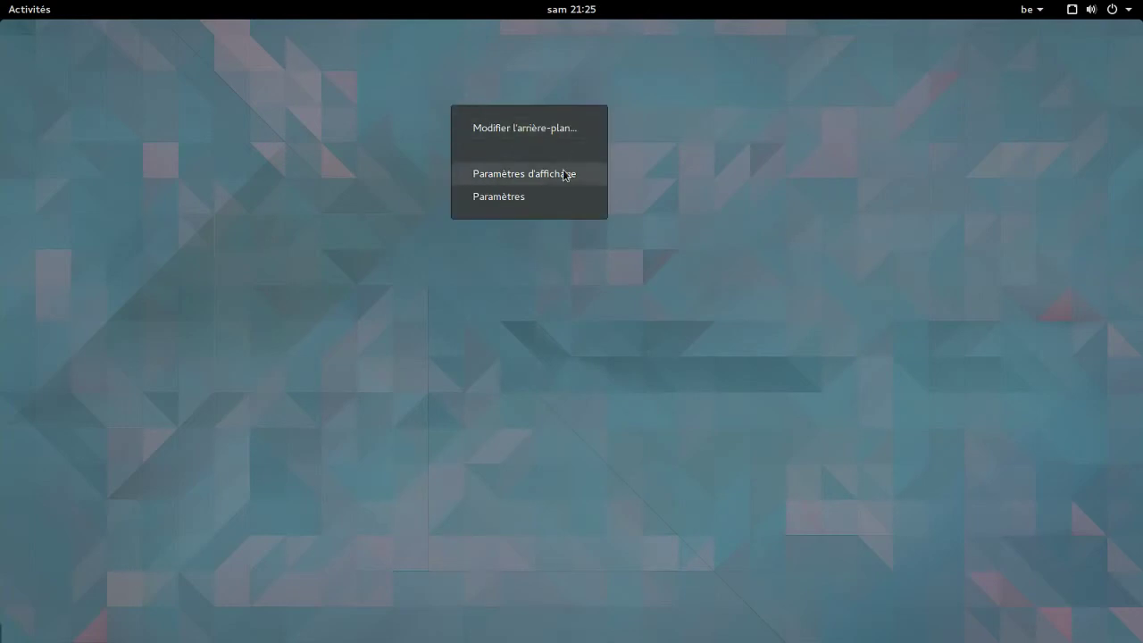
{"action": "left_click", "coordinate": [539, 209]}
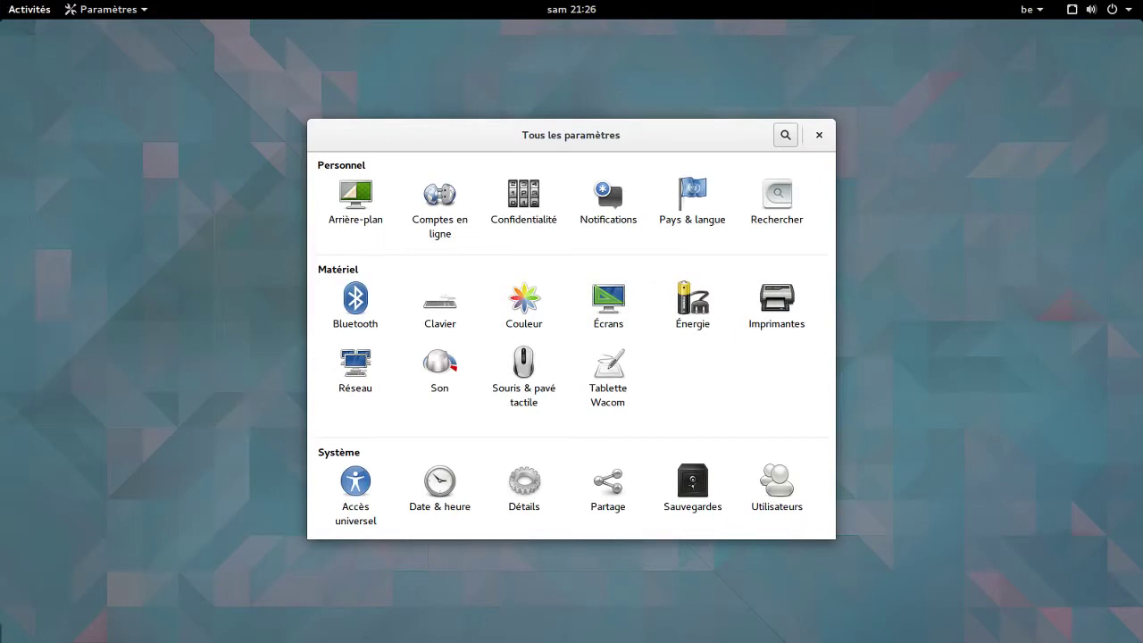
- View the activities overview with its dock, open windows and workspaces, returning to the settings window each time
{"action": "left_click", "coordinate": [22, 13]}
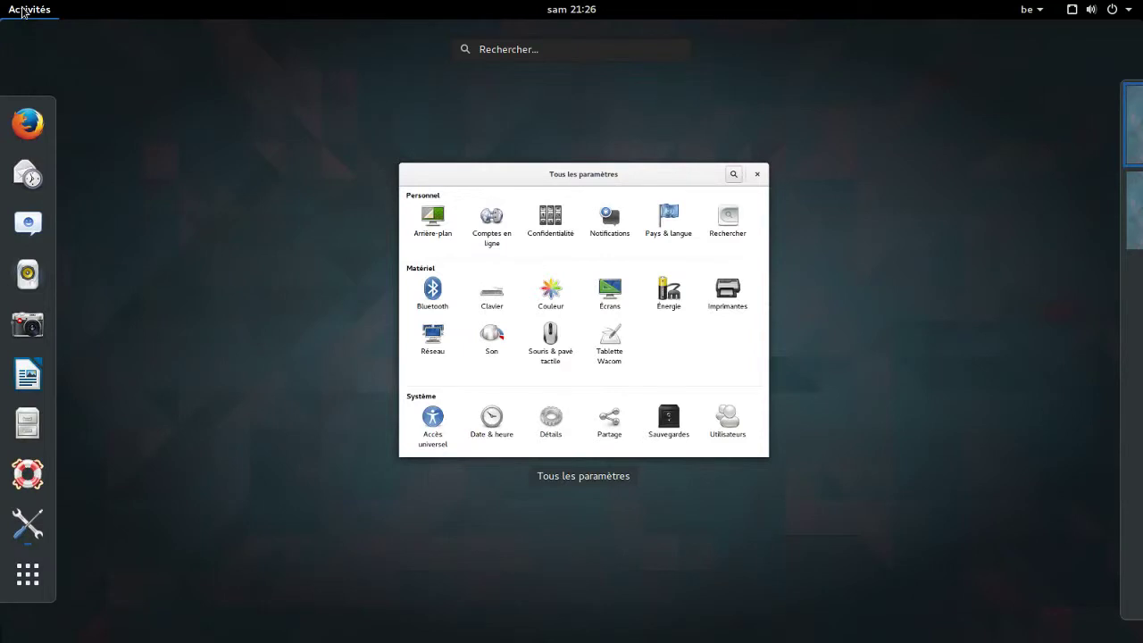
{"action": "left_click", "coordinate": [444, 200]}
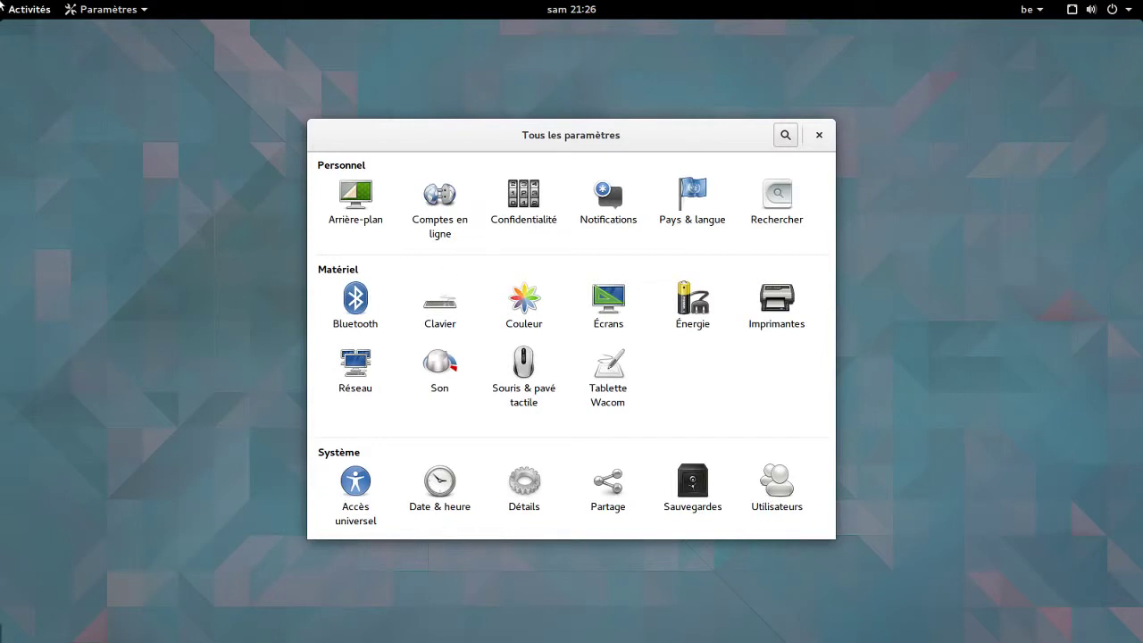
{"action": "left_click", "coordinate": [27, 12]}
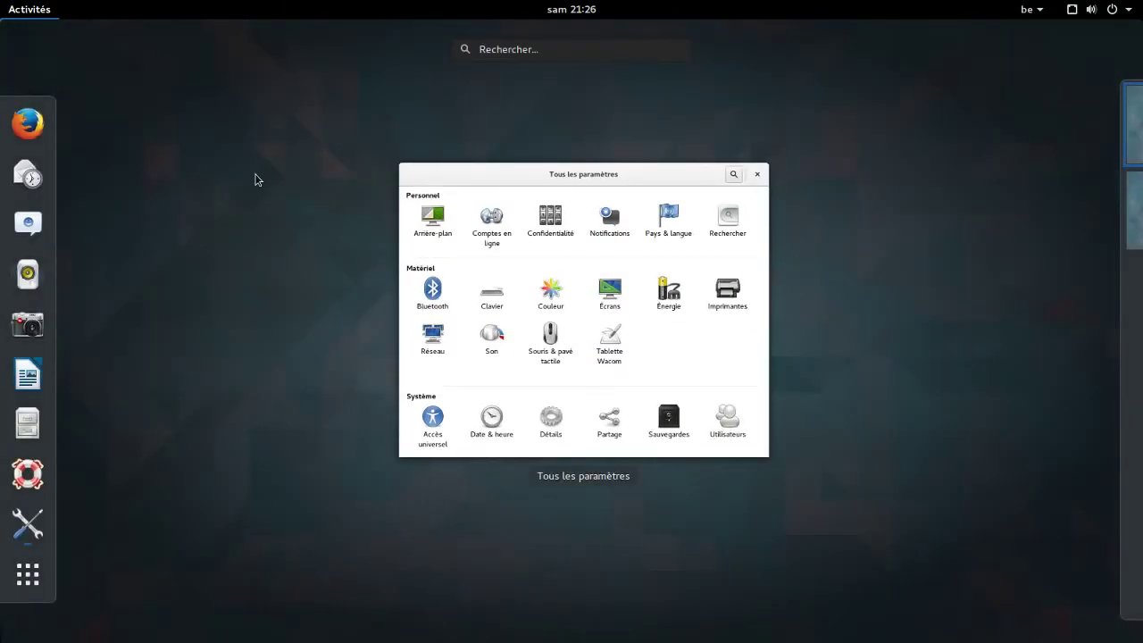
{"action": "left_click", "coordinate": [477, 184]}
- Search the activities overview for "ter" and launch Terminal
{"action": "left_click", "coordinate": [29, 10]}
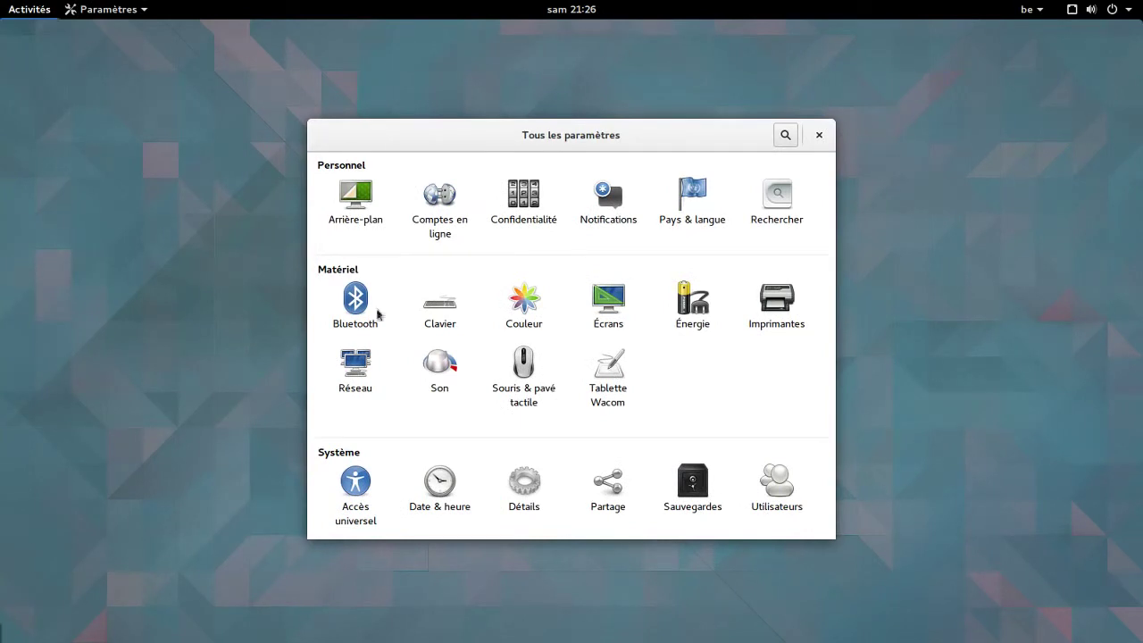
{"action": "type", "text": "ter"}
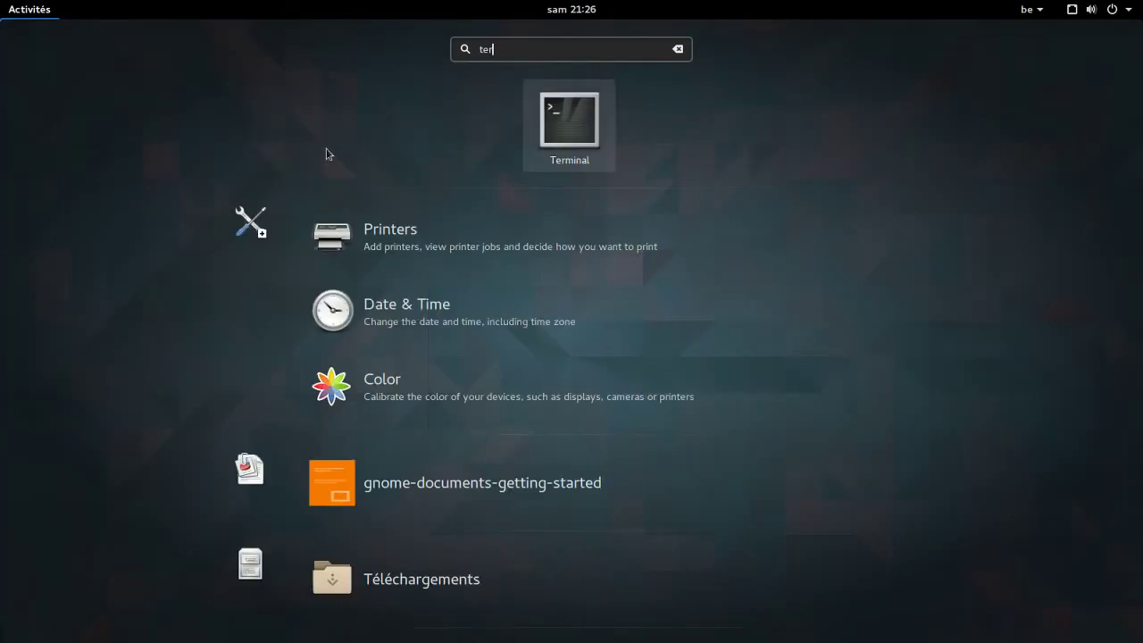
{"action": "left_click", "coordinate": [567, 119]}
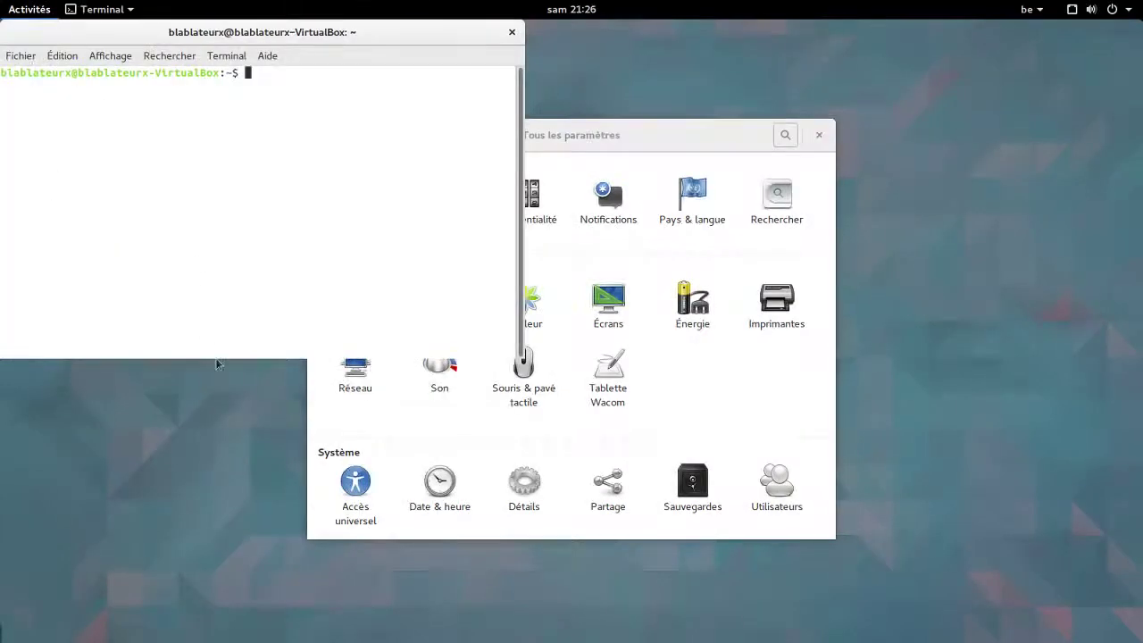
- Search the activities overview for "fi" and launch the file manager (Fichiers)
{"action": "key", "text": "super"}
{"action": "type", "text": "fi"}
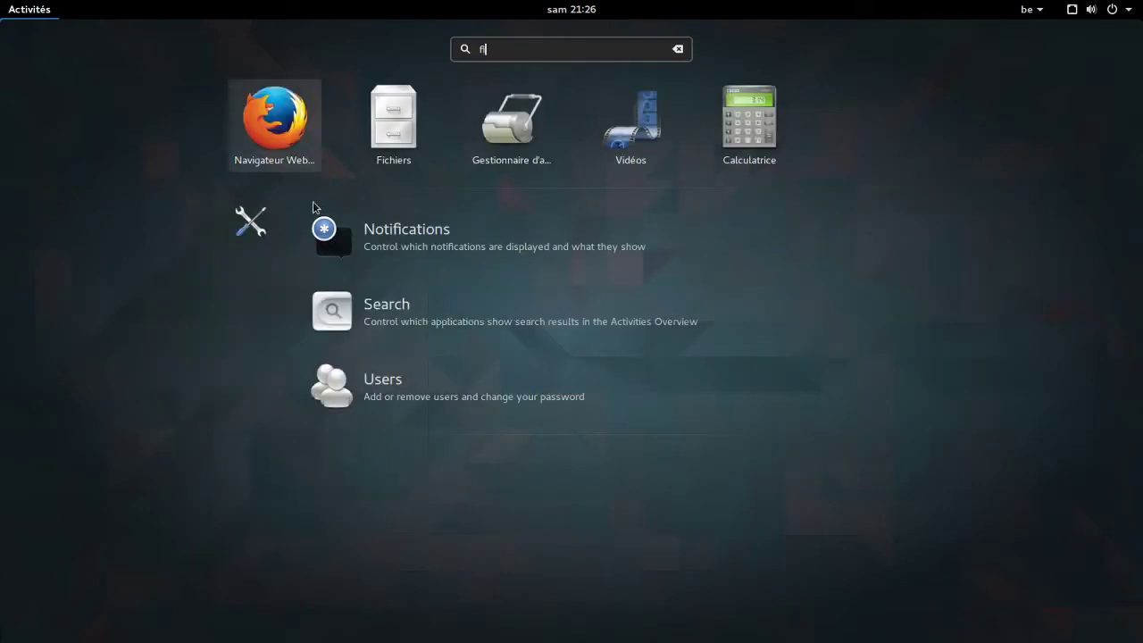
{"action": "left_click", "coordinate": [397, 141]}
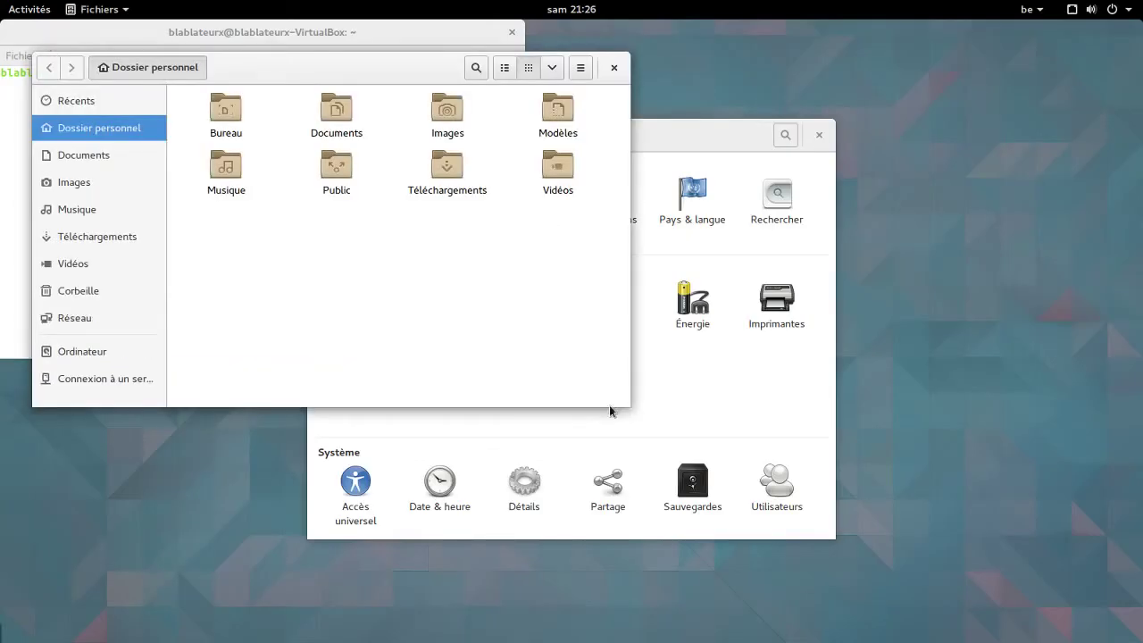
- Move the Terminal window to the second workspace and the file manager to the third, and return to the settings window
{"action": "left_click", "coordinate": [37, 12]}
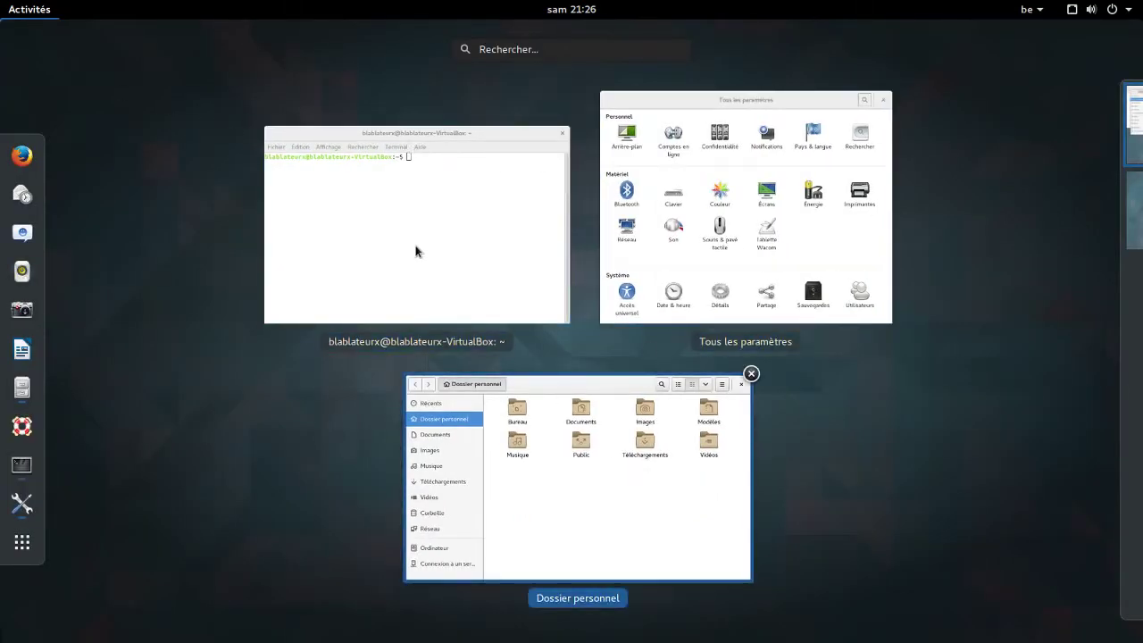
{"action": "left_click_drag", "start_coordinate": [414, 242], "coordinate": [1053, 215]}
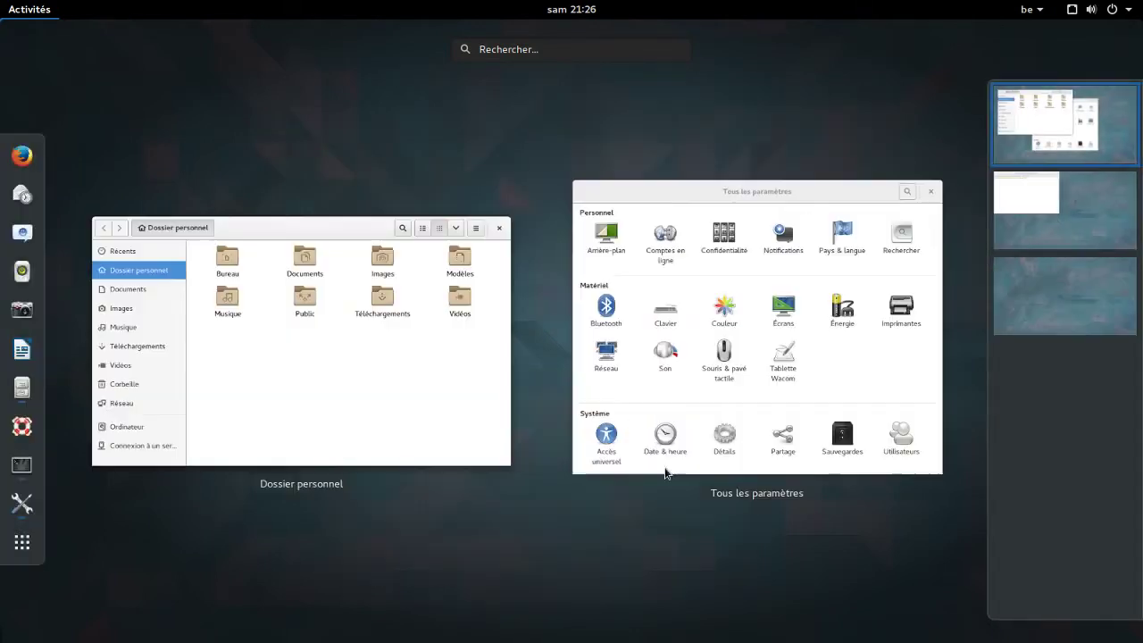
{"action": "left_click_drag", "start_coordinate": [449, 393], "coordinate": [1064, 306]}
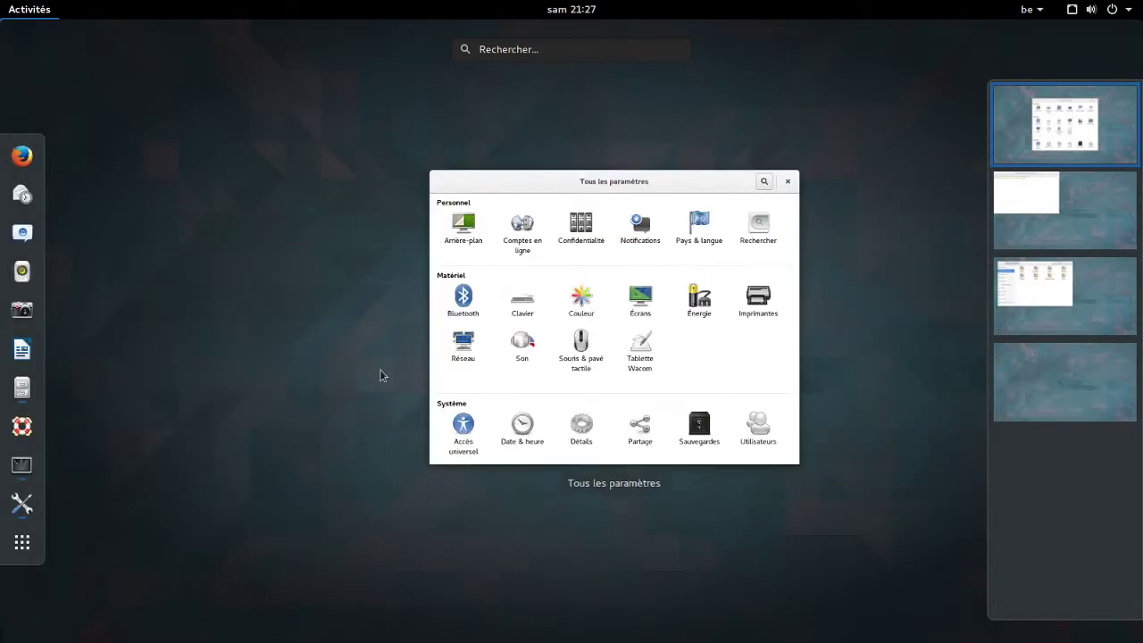
{"action": "left_click", "coordinate": [497, 266]}
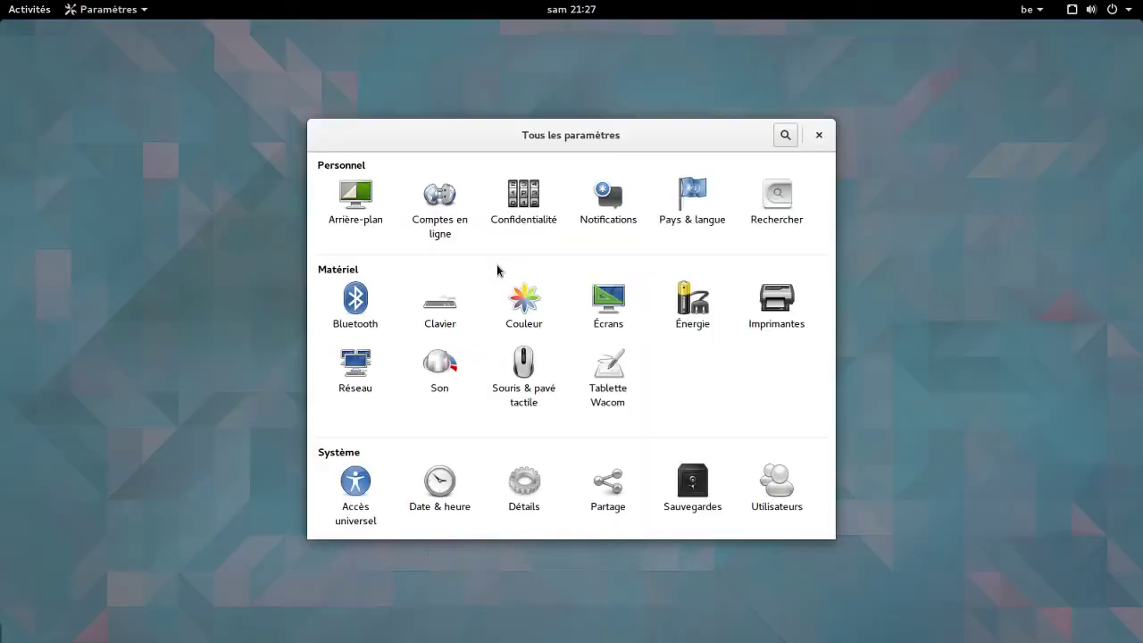
- Switch to the second workspace and show its Terminal window
{"action": "left_click", "coordinate": [20, 10]}
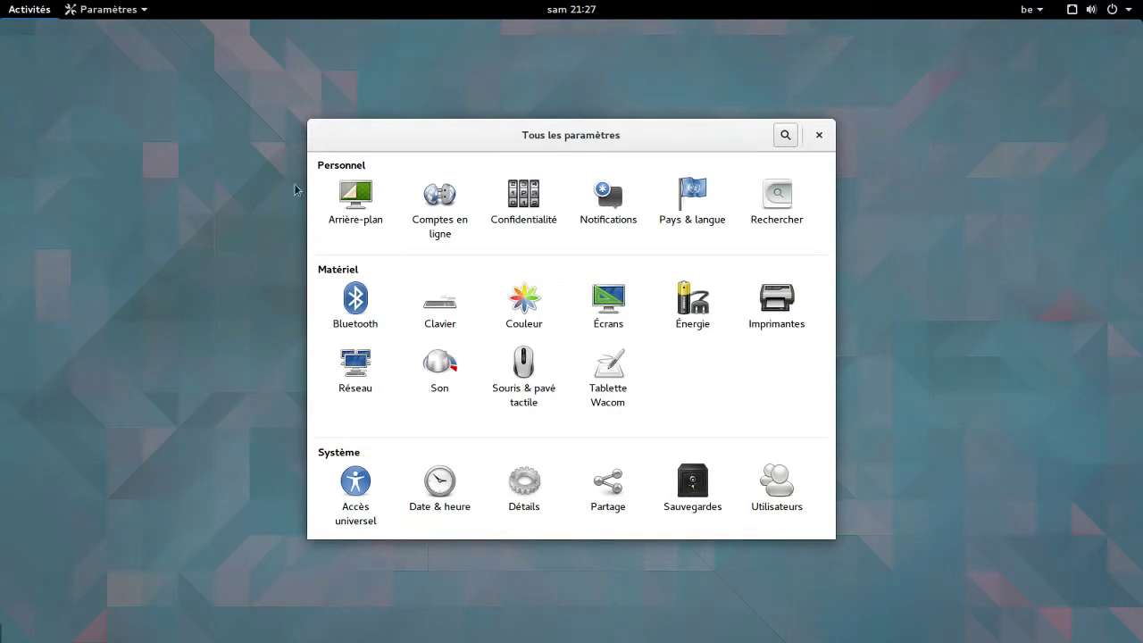
{"action": "left_click", "coordinate": [1018, 209]}
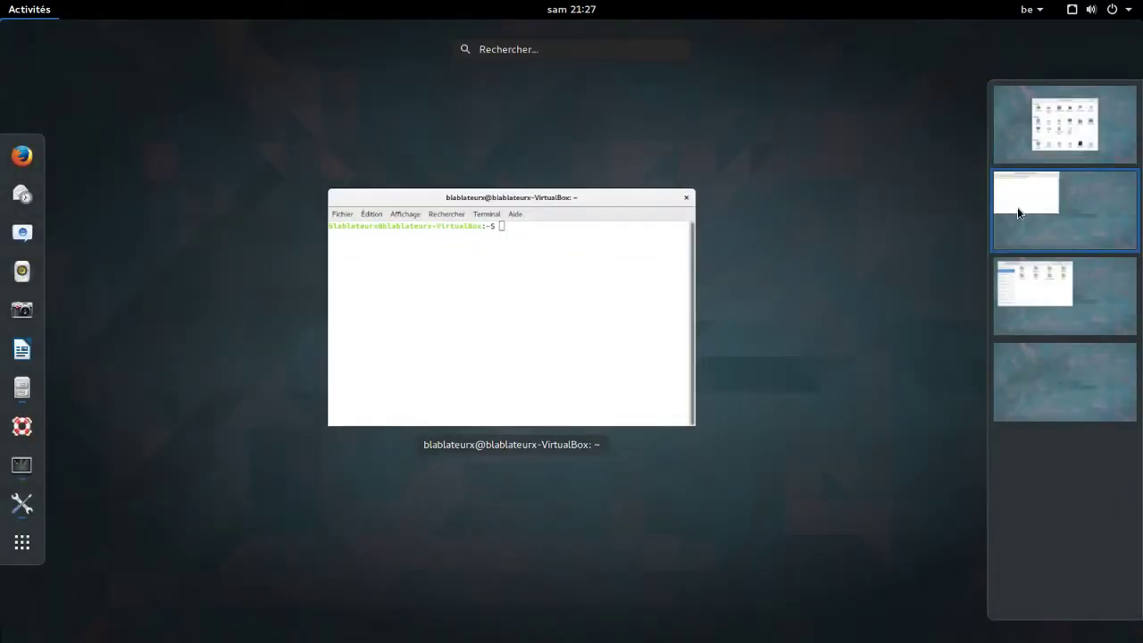
{"action": "left_click", "coordinate": [617, 293]}
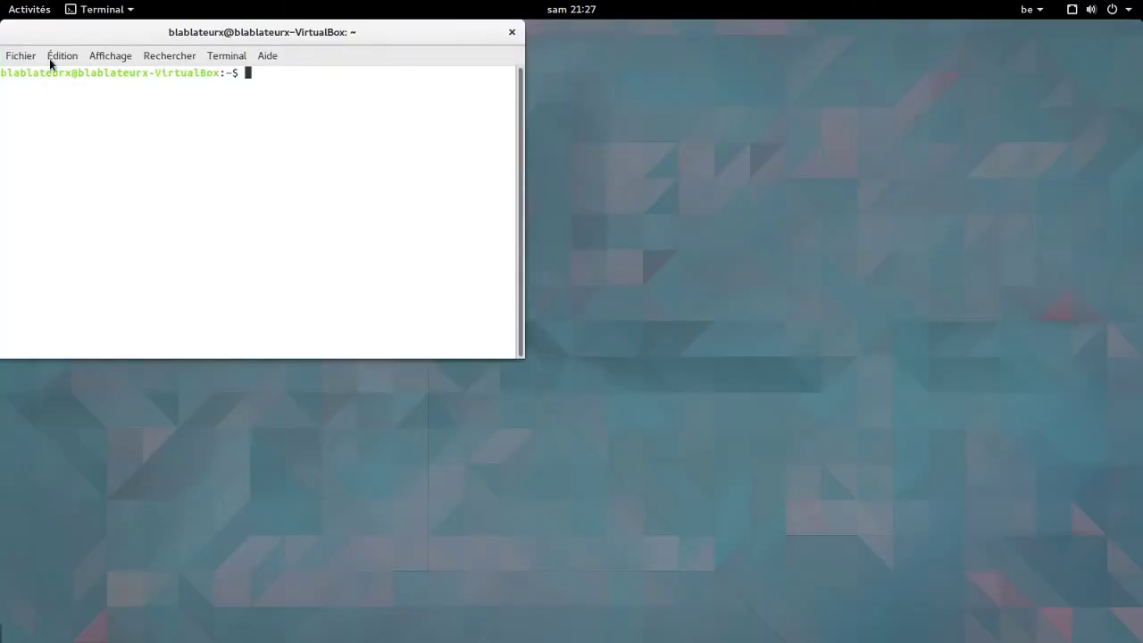
- Switch to the third workspace and move its file manager window closer to the middle of the desktop
{"action": "left_click", "coordinate": [43, 14]}
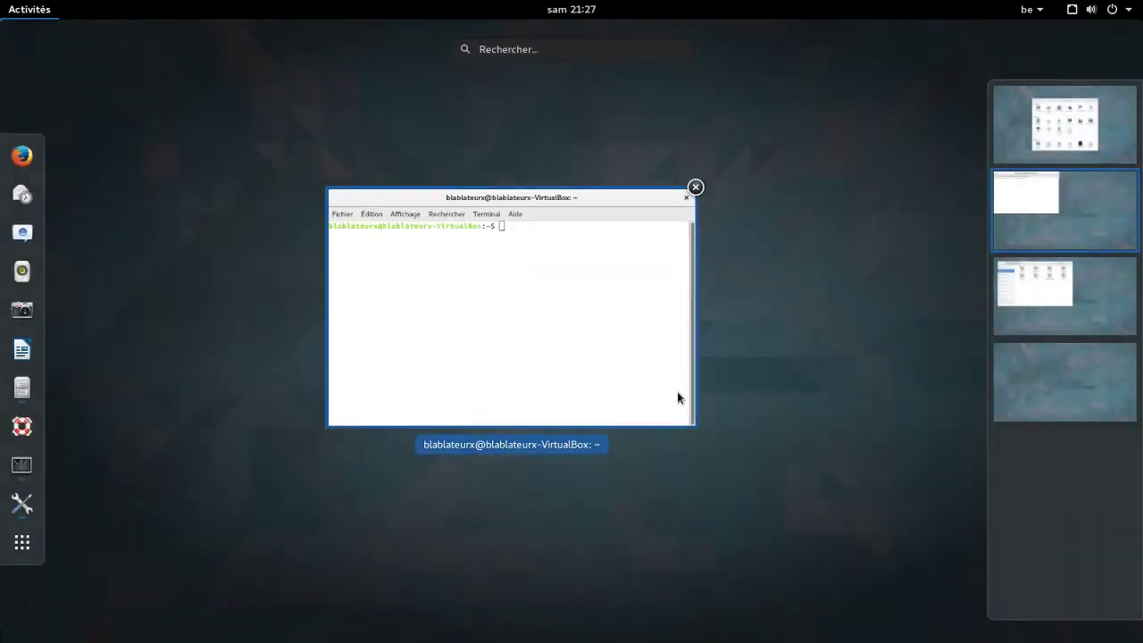
{"action": "left_click", "coordinate": [1069, 320]}
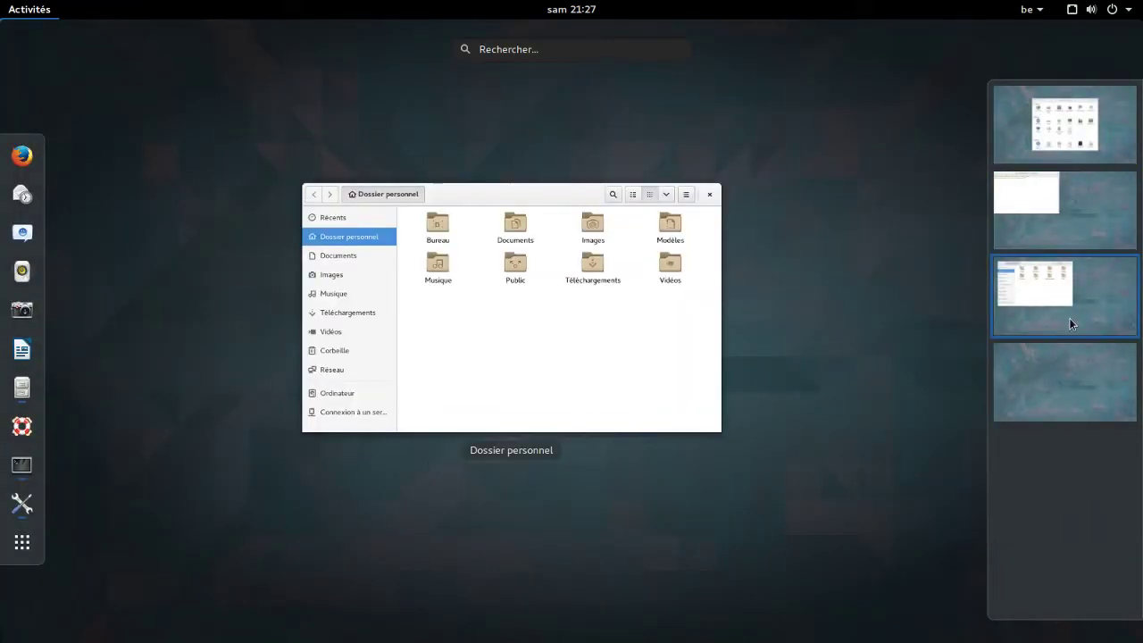
{"action": "left_click", "coordinate": [660, 328]}
{"action": "left_click_drag", "start_coordinate": [376, 69], "coordinate": [506, 139]}
- Move the file manager and Terminal windows back to the first workspace and switch to that workspace
{"action": "left_click", "coordinate": [26, 13]}
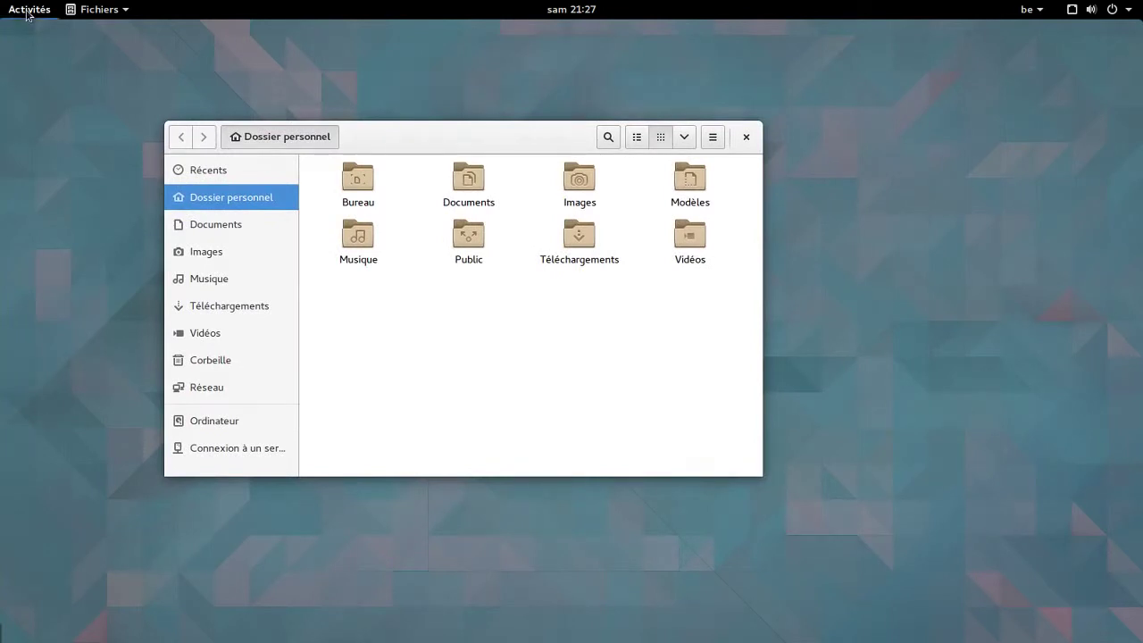
{"action": "mouse_move", "coordinate": [720, 392]}
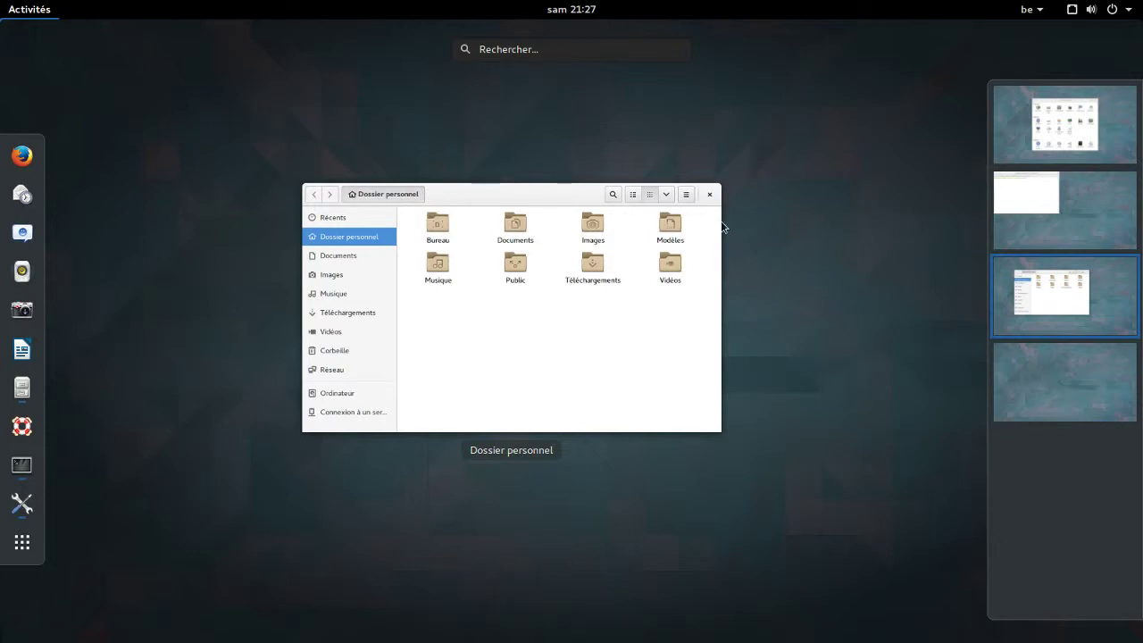
{"action": "mouse_move", "coordinate": [537, 317]}
{"action": "left_mouse_down"}
{"action": "mouse_move", "coordinate": [964, 194]}
{"action": "mouse_move", "coordinate": [1026, 142]}
{"action": "left_mouse_up"}
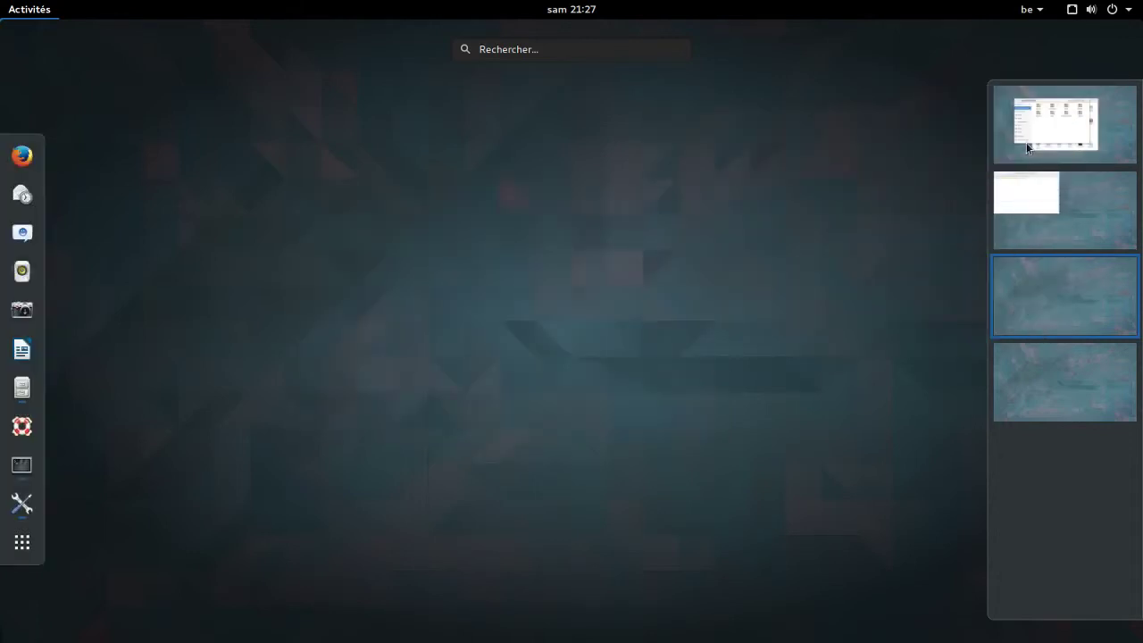
{"action": "left_click_drag", "start_coordinate": [1025, 208], "coordinate": [1046, 144]}
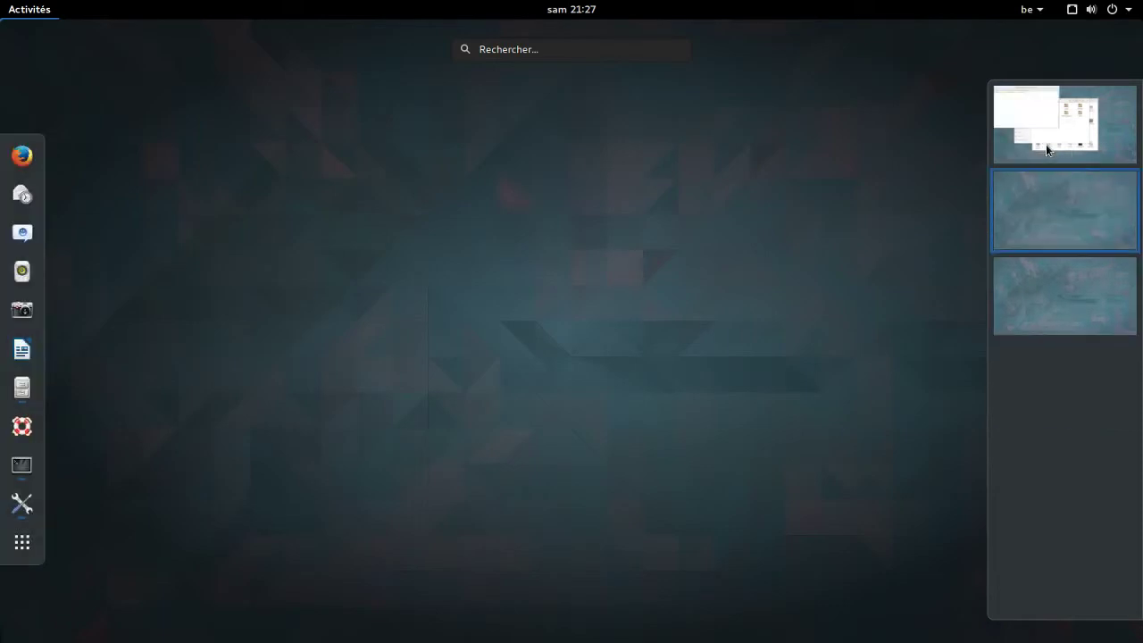
{"action": "left_click", "coordinate": [1053, 139]}
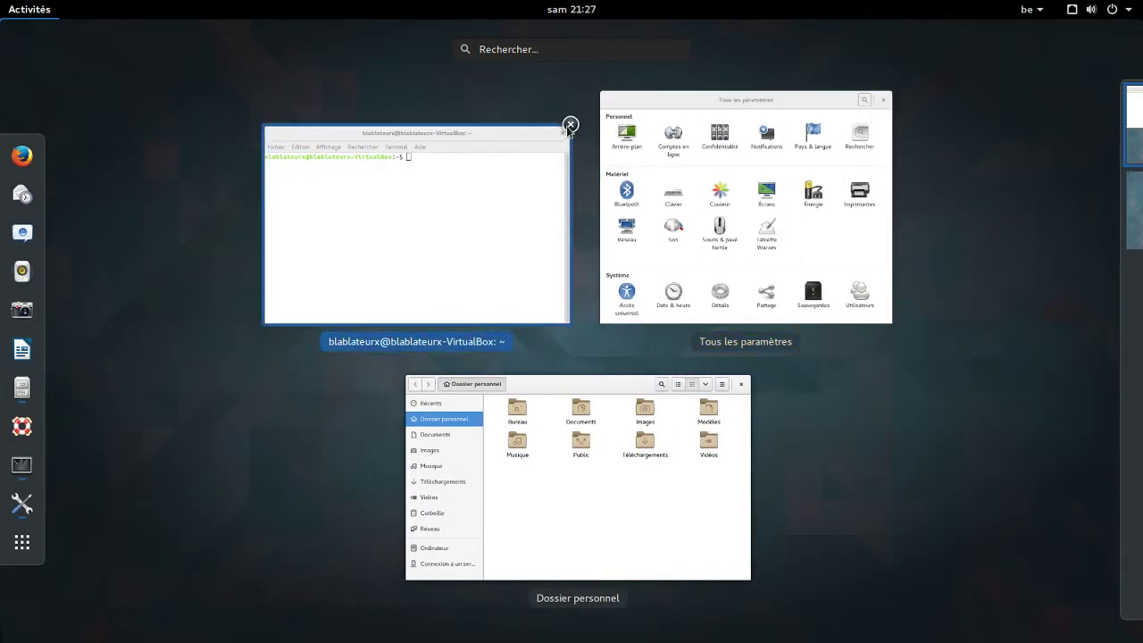
- Close the Terminal and file manager windows from the activities overview and return to the settings window
{"action": "left_click", "coordinate": [570, 125]}
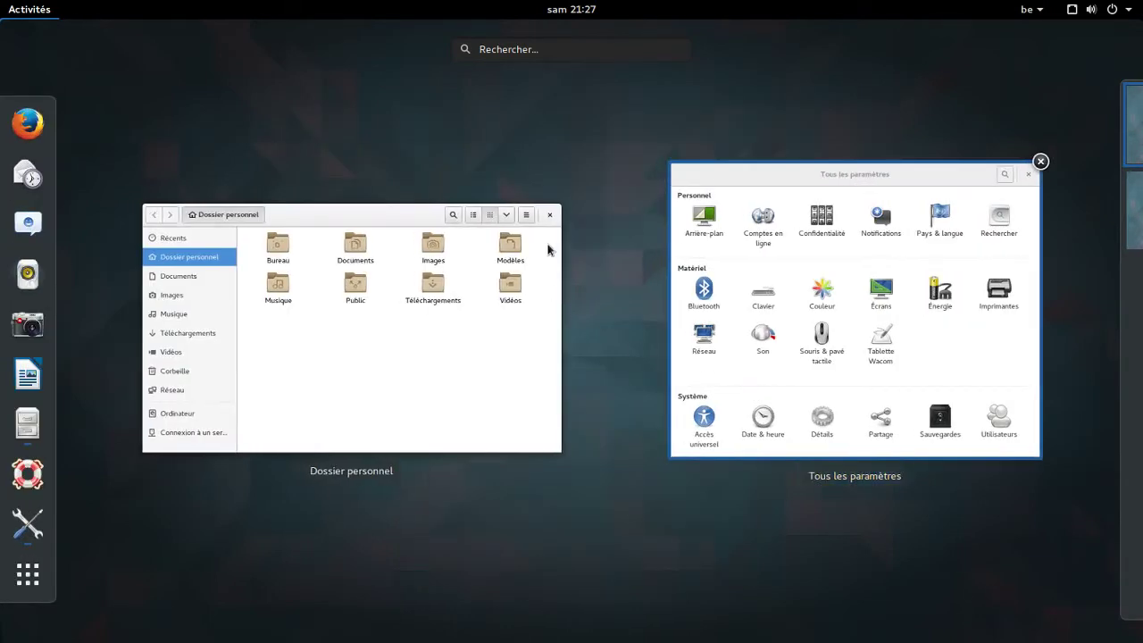
{"action": "left_click", "coordinate": [561, 203]}
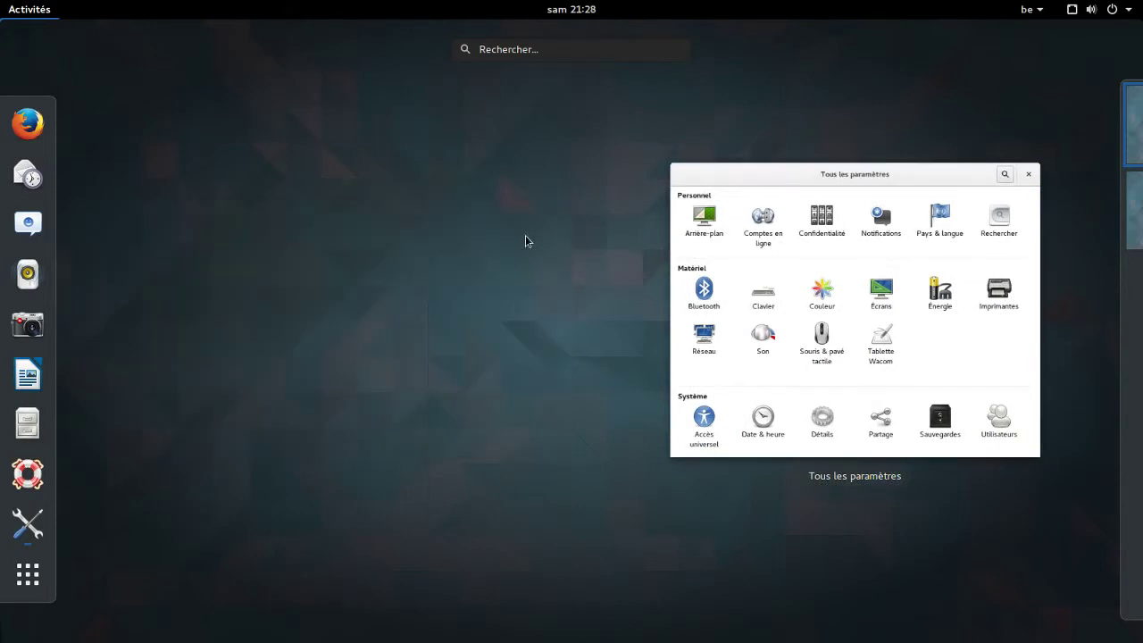
{"action": "left_click", "coordinate": [754, 290]}
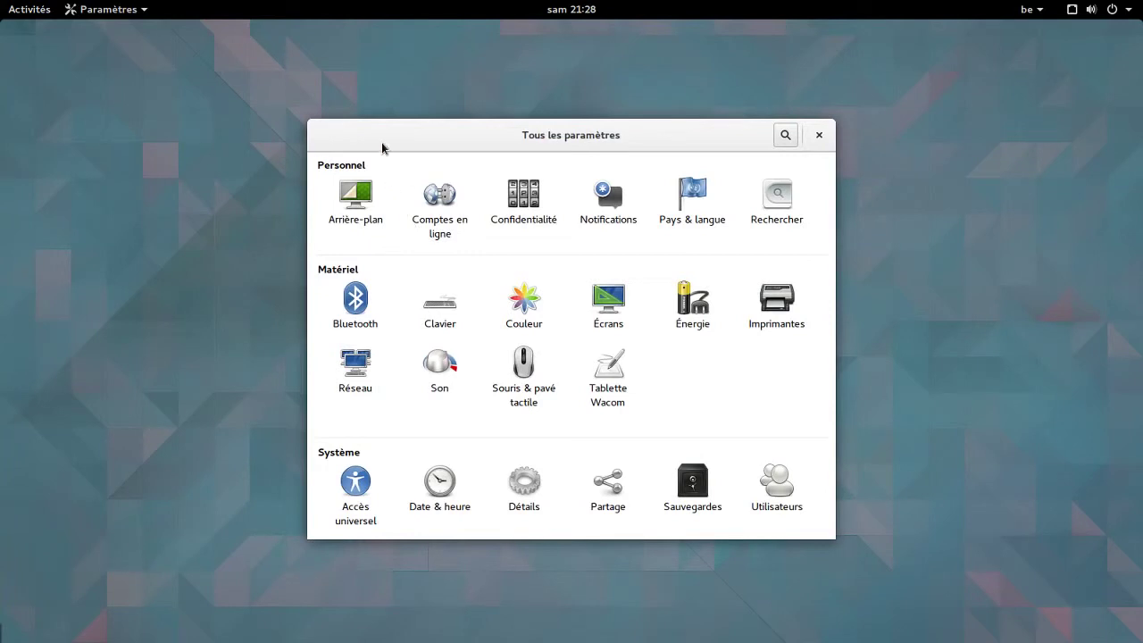
- Close the accidentally opened Aide window in the activities overview and remove Aide from the dock favourites
{"action": "left_click", "coordinate": [42, 13]}
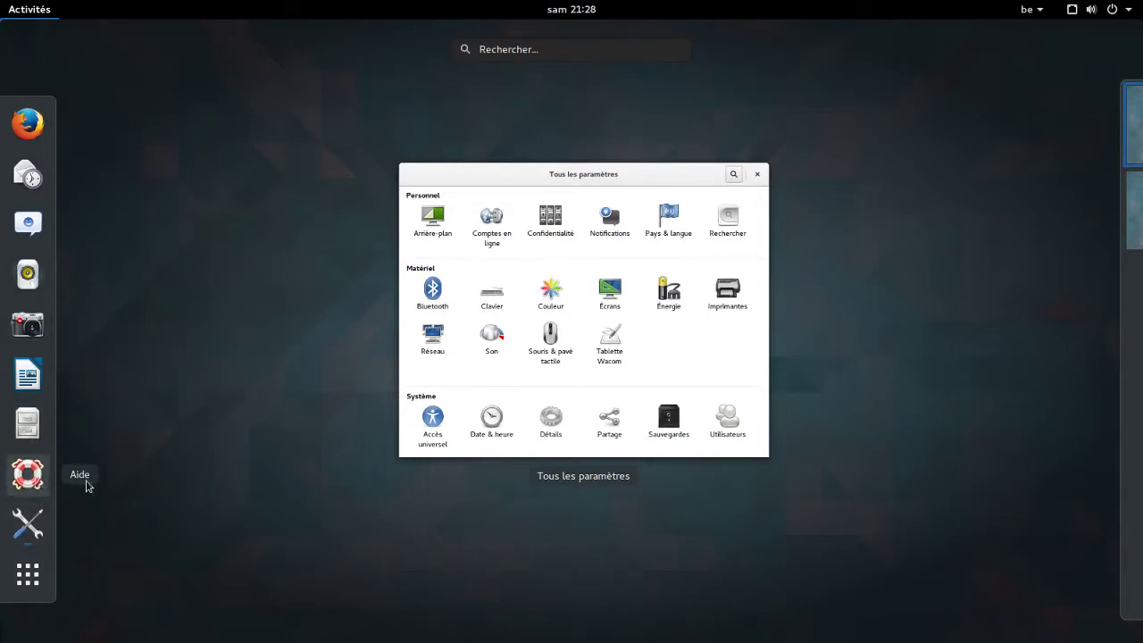
{"action": "left_click_drag", "start_coordinate": [27, 472], "coordinate": [122, 465]}
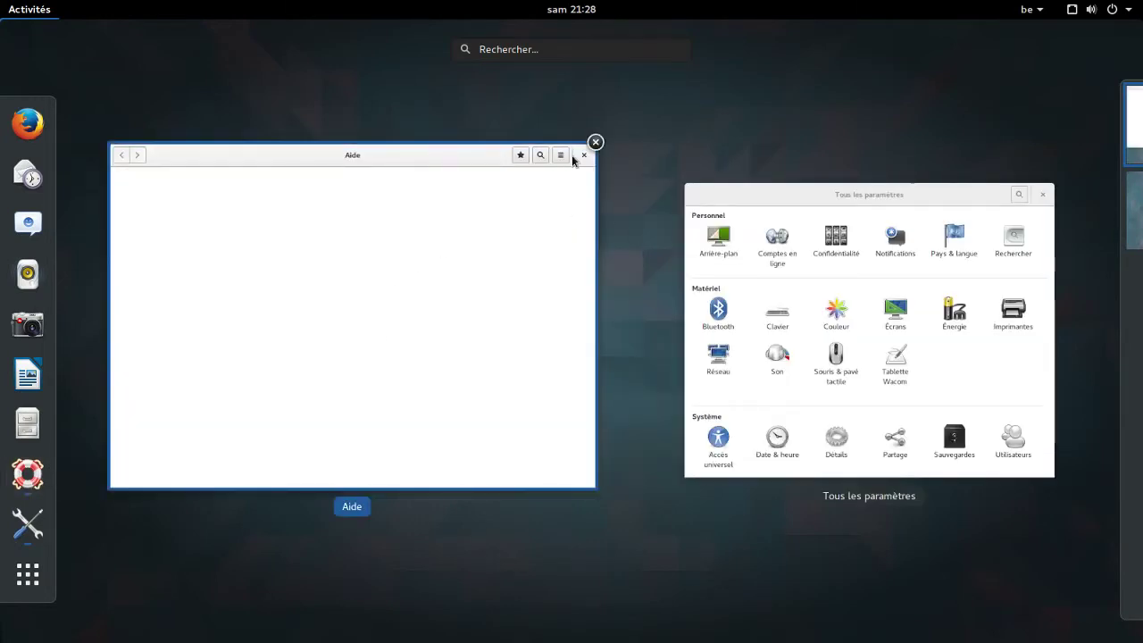
{"action": "left_click", "coordinate": [596, 143]}
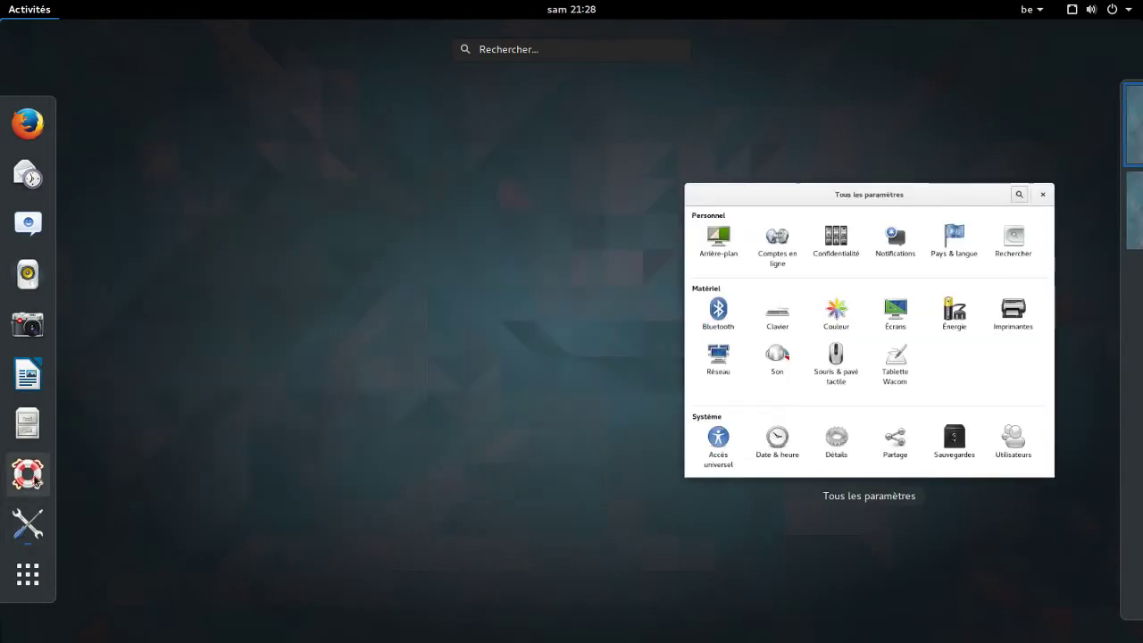
{"action": "right_click", "coordinate": [31, 477]}
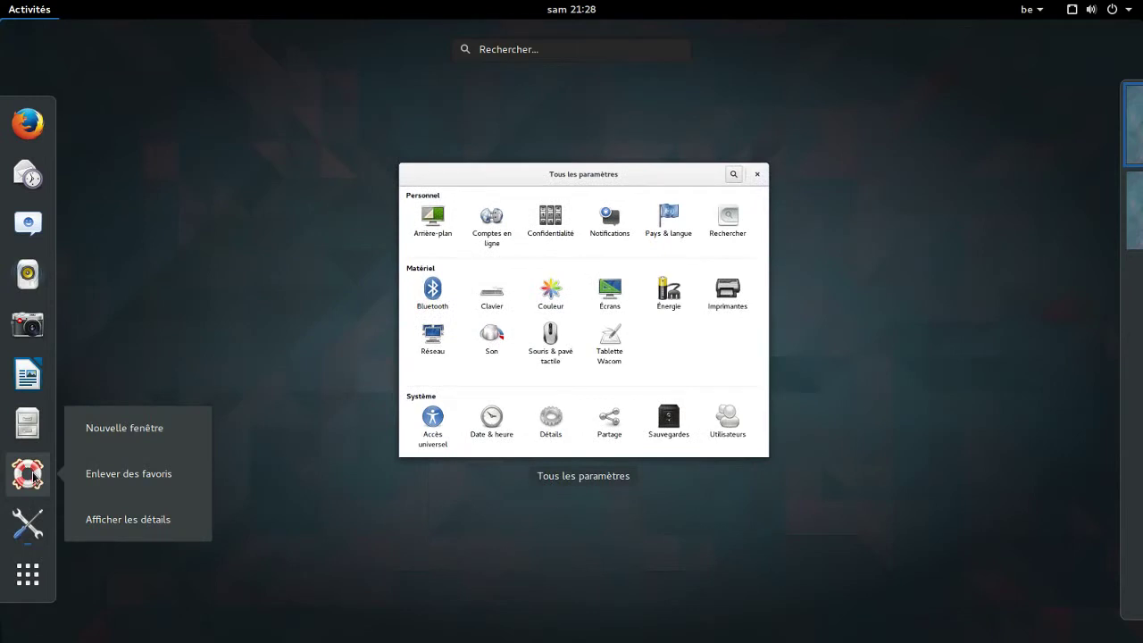
{"action": "left_click", "coordinate": [105, 480]}
- Remove LibreOffice Writer and the photo application with the camera icon from the dock favourites
{"action": "right_click", "coordinate": [28, 402]}
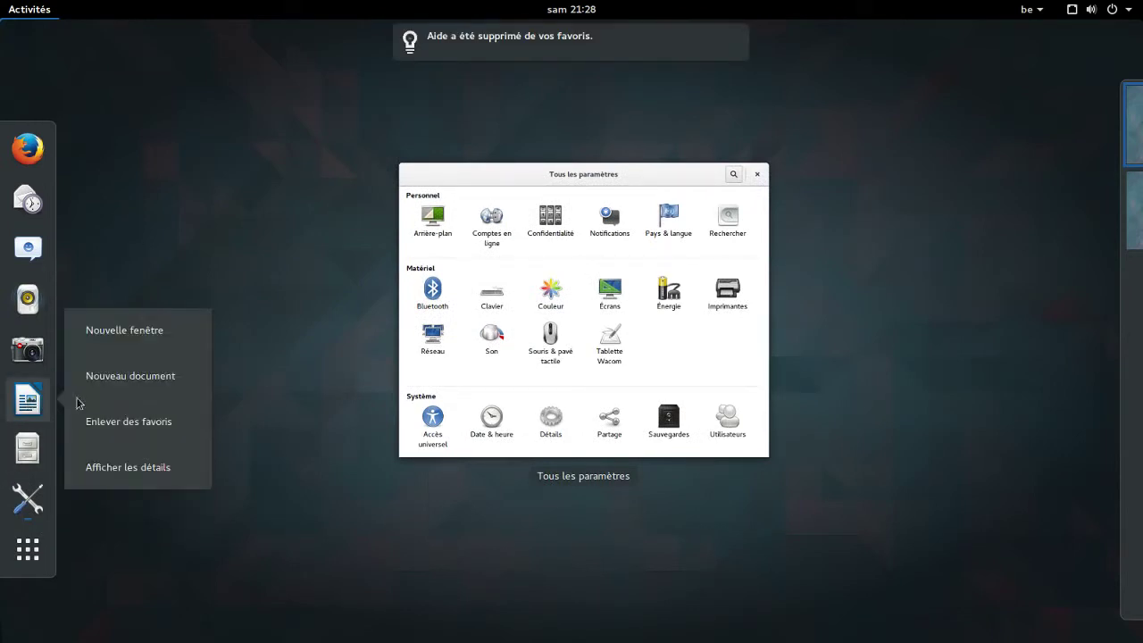
{"action": "left_click", "coordinate": [129, 421]}
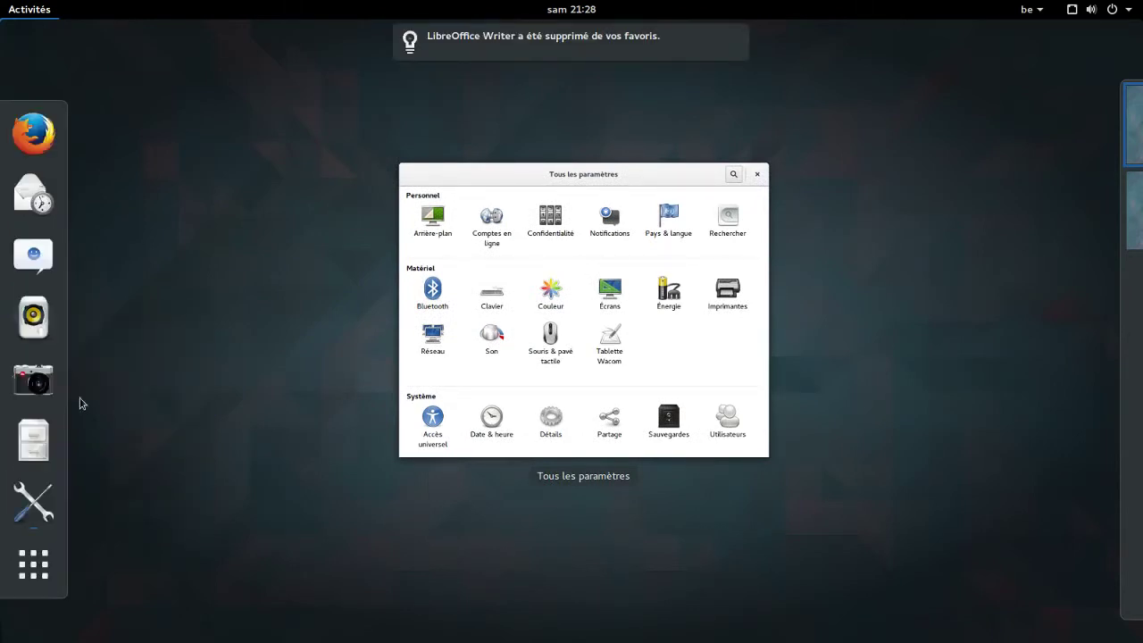
{"action": "right_click", "coordinate": [48, 387]}
{"action": "left_click", "coordinate": [112, 387]}
- Remove Rhythmbox, Empathy and Evolution from the dock favourites
{"action": "right_click", "coordinate": [50, 353]}
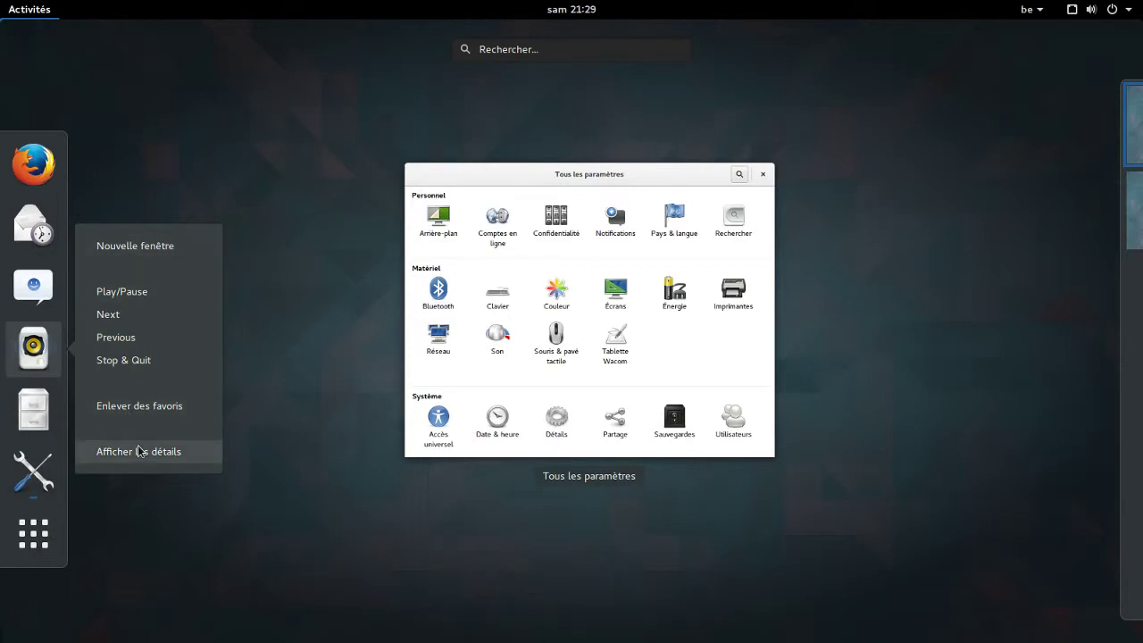
{"action": "left_click", "coordinate": [143, 410]}
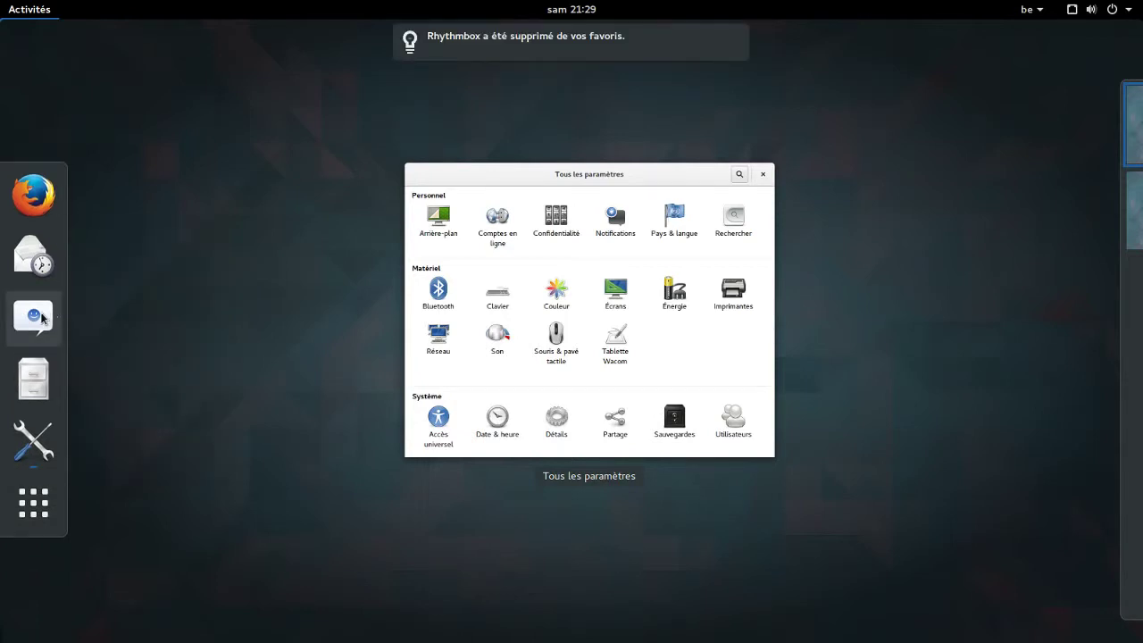
{"action": "right_click", "coordinate": [42, 318]}
{"action": "left_click", "coordinate": [164, 366]}
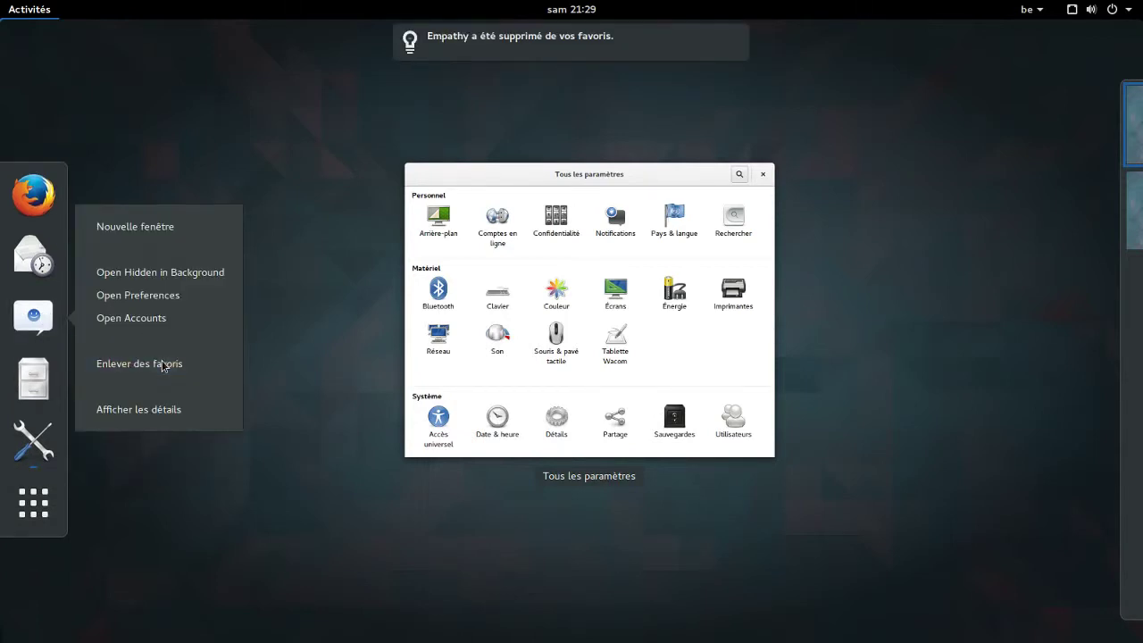
{"action": "right_click", "coordinate": [33, 288]}
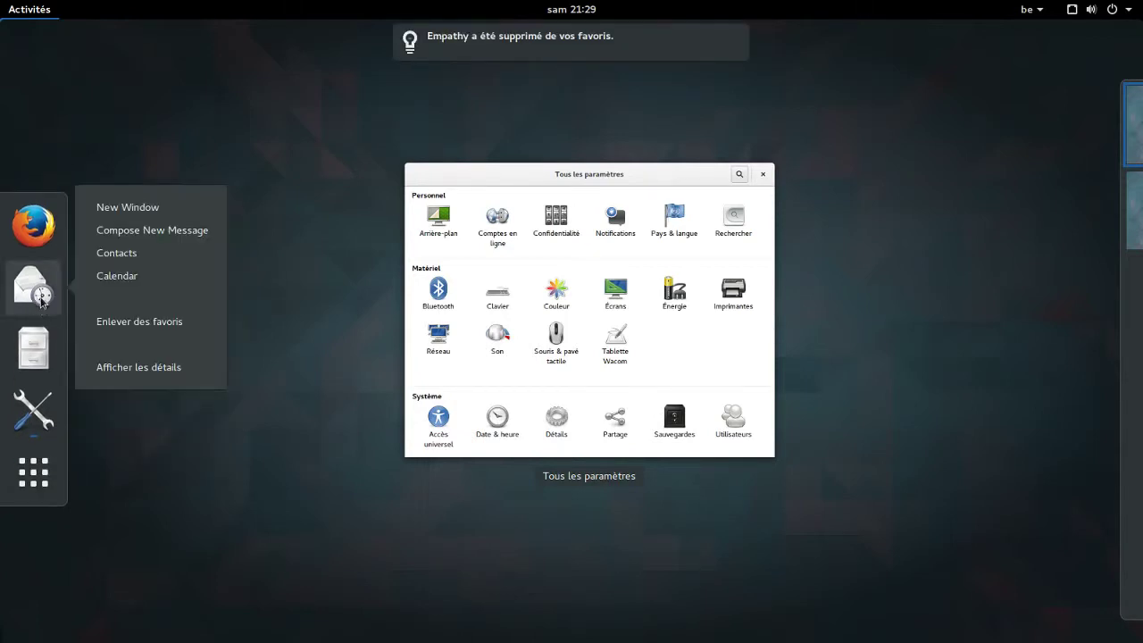
{"action": "left_click", "coordinate": [126, 326]}
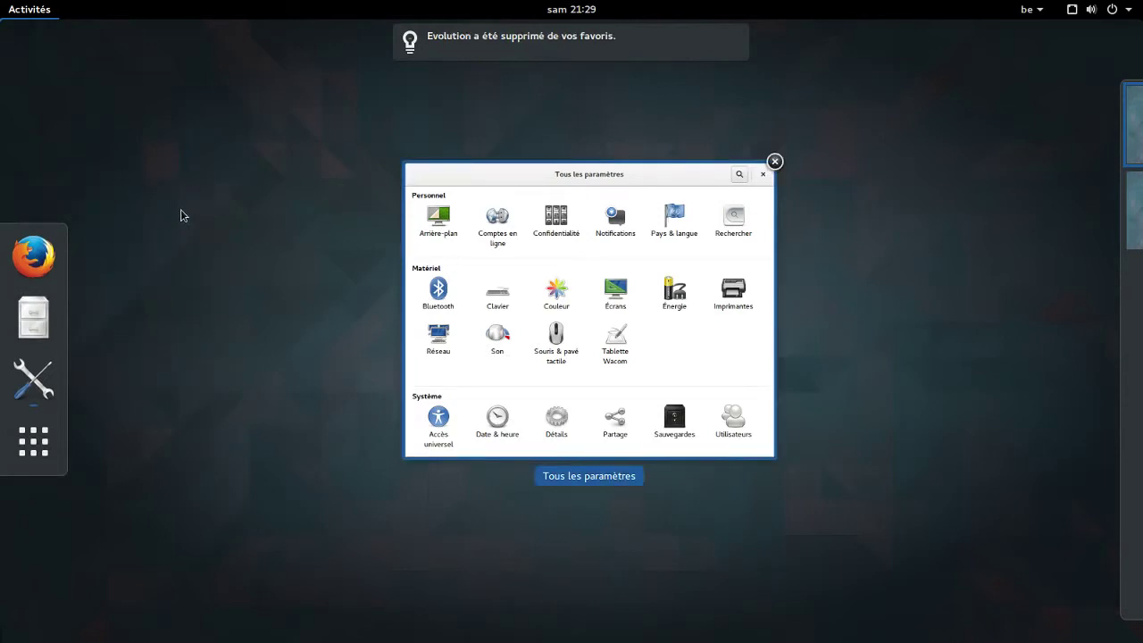
- Search the applications for "ter", add Terminal to the dock favourites, and return to the settings window after checking the dock
{"action": "key", "text": "super+a"}
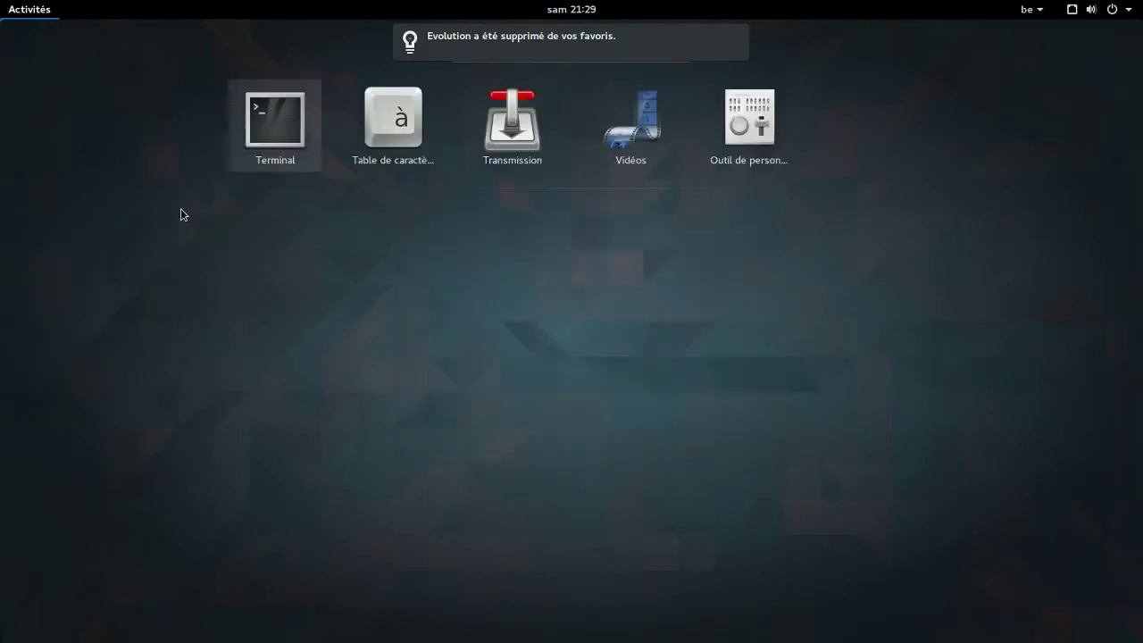
{"action": "type", "text": "ter"}
{"action": "right_click", "coordinate": [576, 125]}
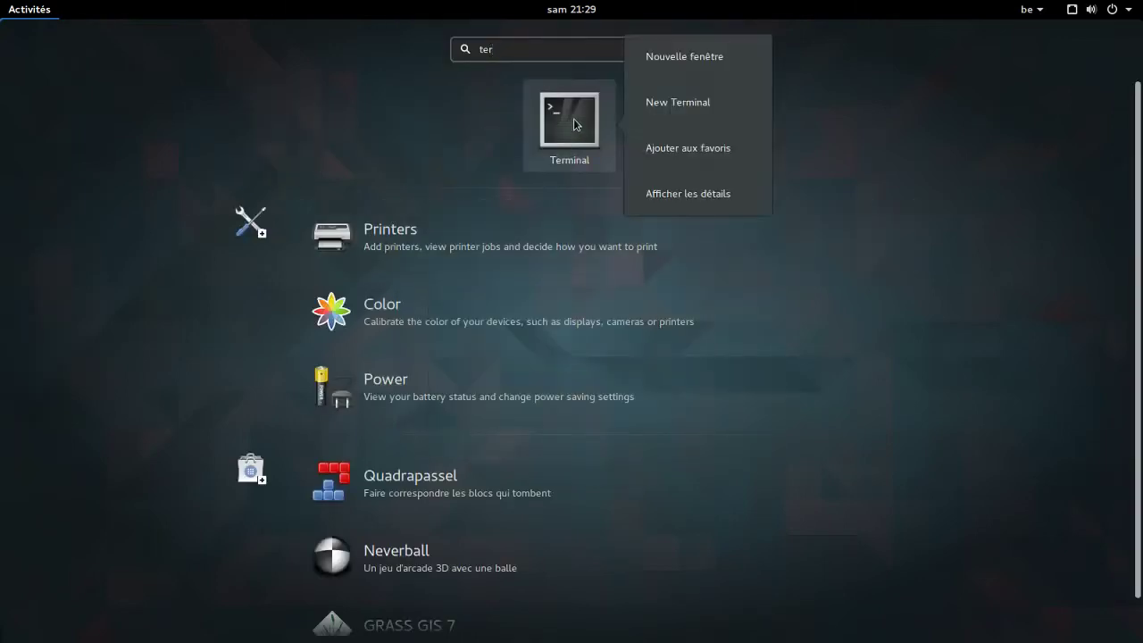
{"action": "left_click", "coordinate": [702, 150]}
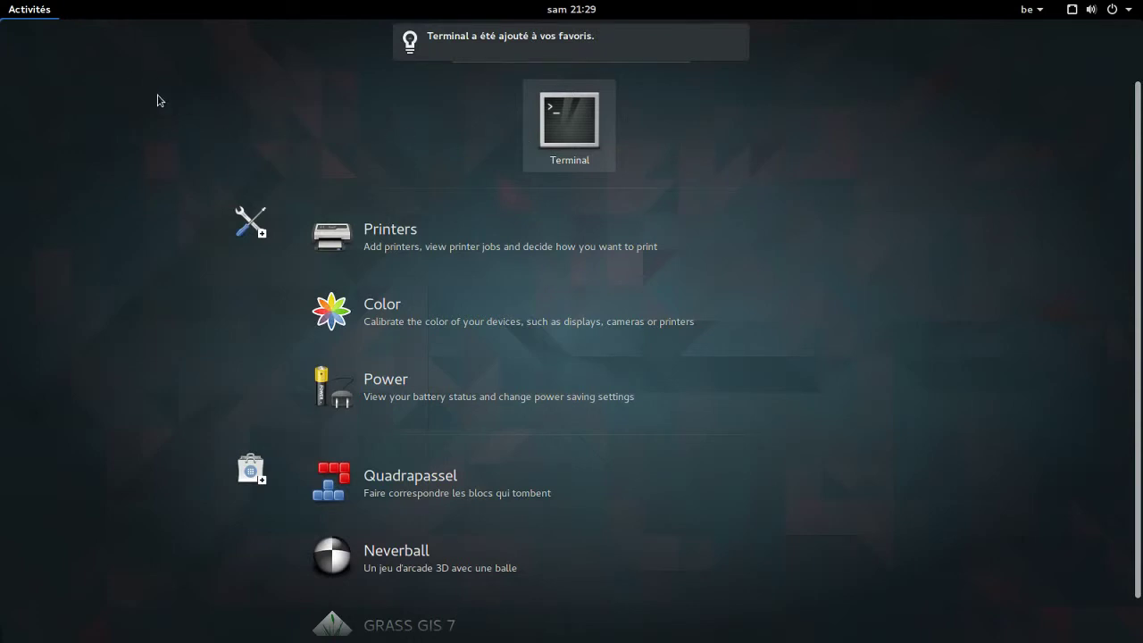
{"action": "left_click", "coordinate": [41, 16]}
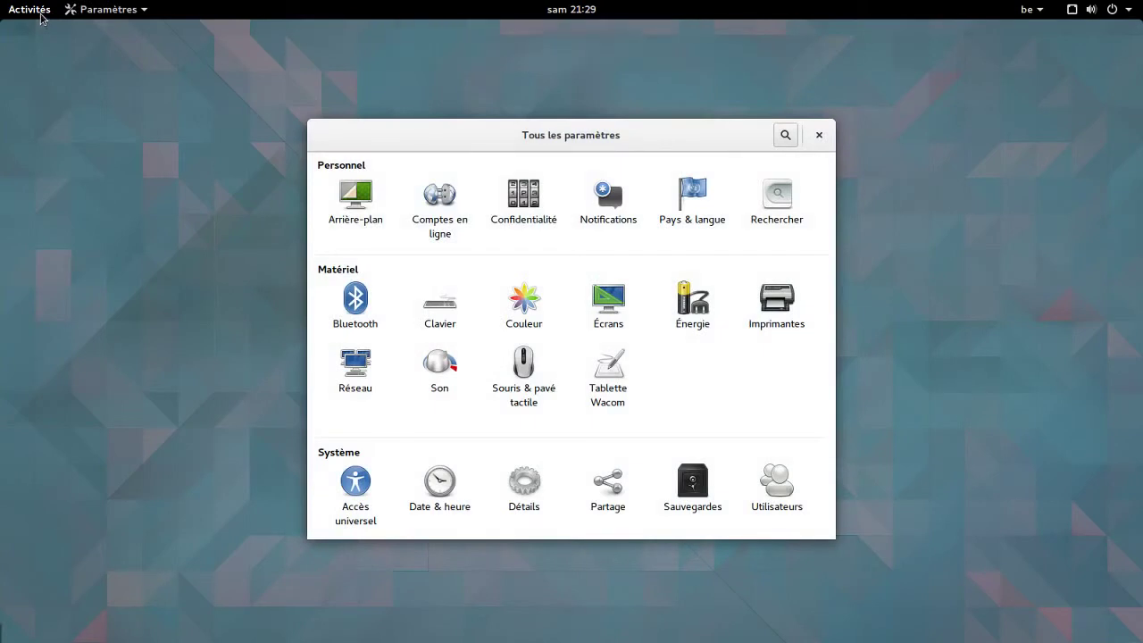
{"action": "left_click", "coordinate": [11, 12]}
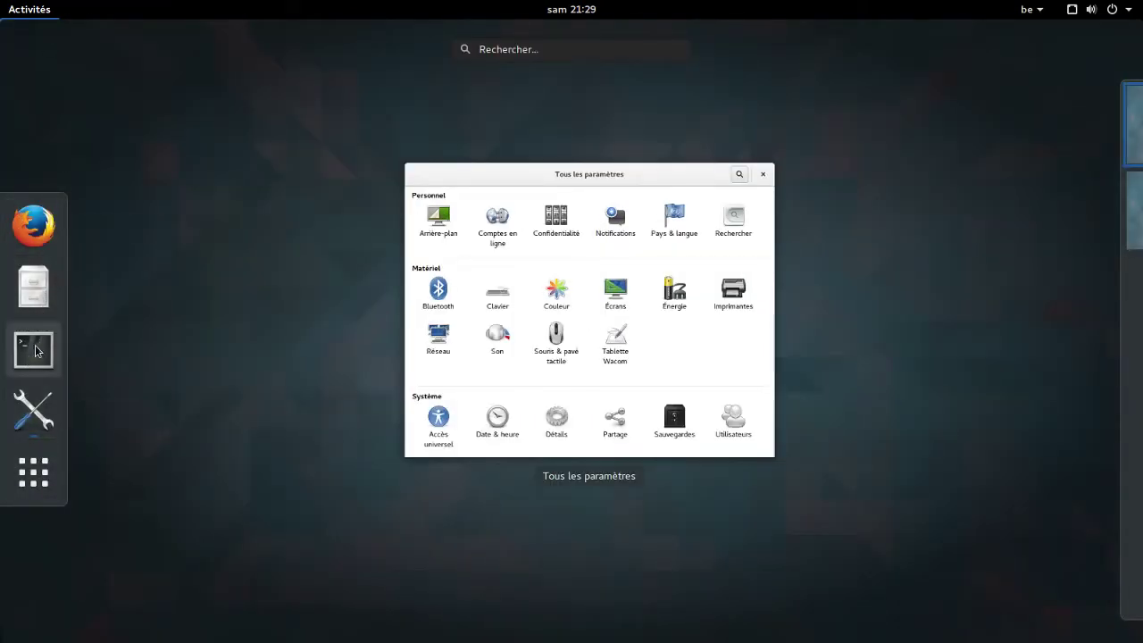
{"action": "left_click", "coordinate": [512, 178]}
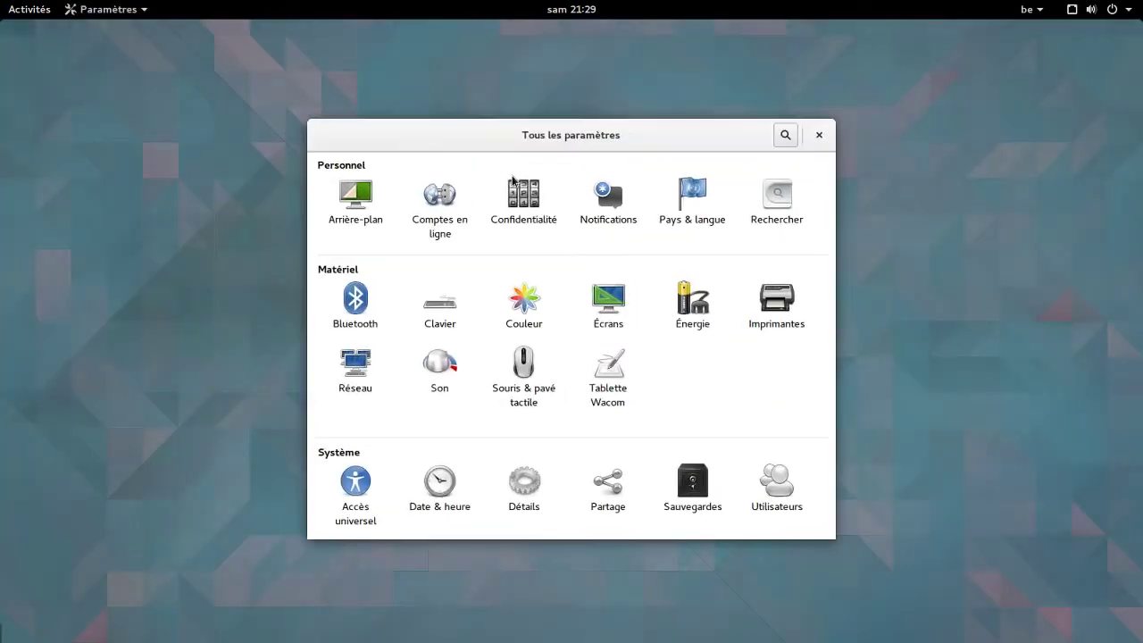
- Set the desktop background to the pink fabric wallpaper in the Arrière-plan settings
{"action": "left_click", "coordinate": [352, 199]}
{"action": "left_click", "coordinate": [426, 275]}
{"action": "double_click", "coordinate": [710, 372]}
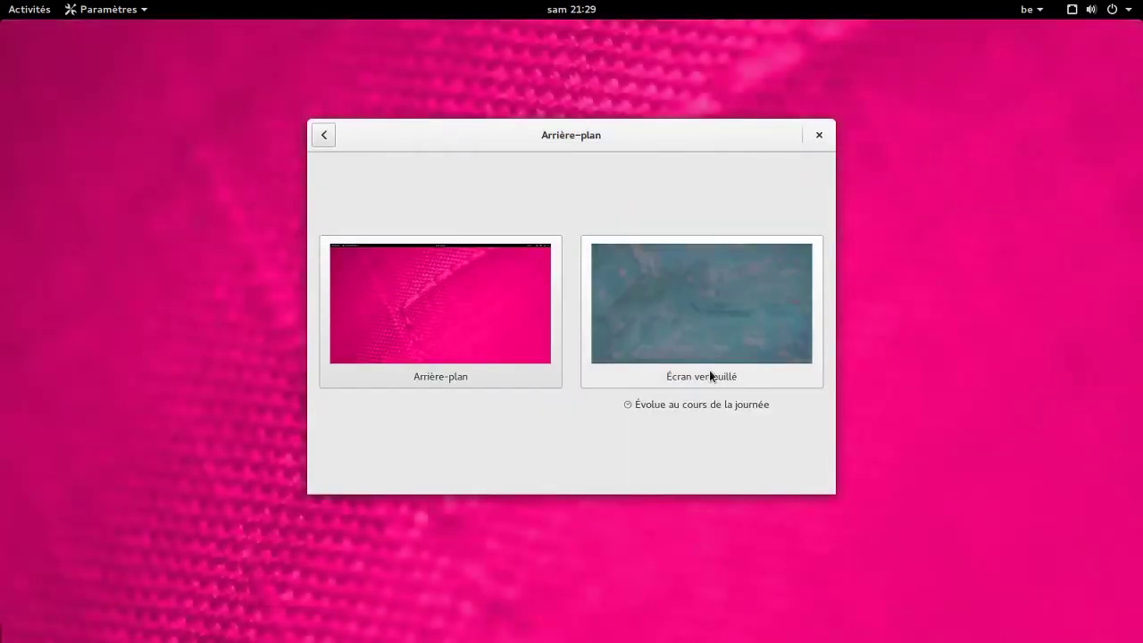
- Browse the whole wallpaper collection for the desktop background and leave it without choosing another one
{"action": "left_click", "coordinate": [490, 313]}
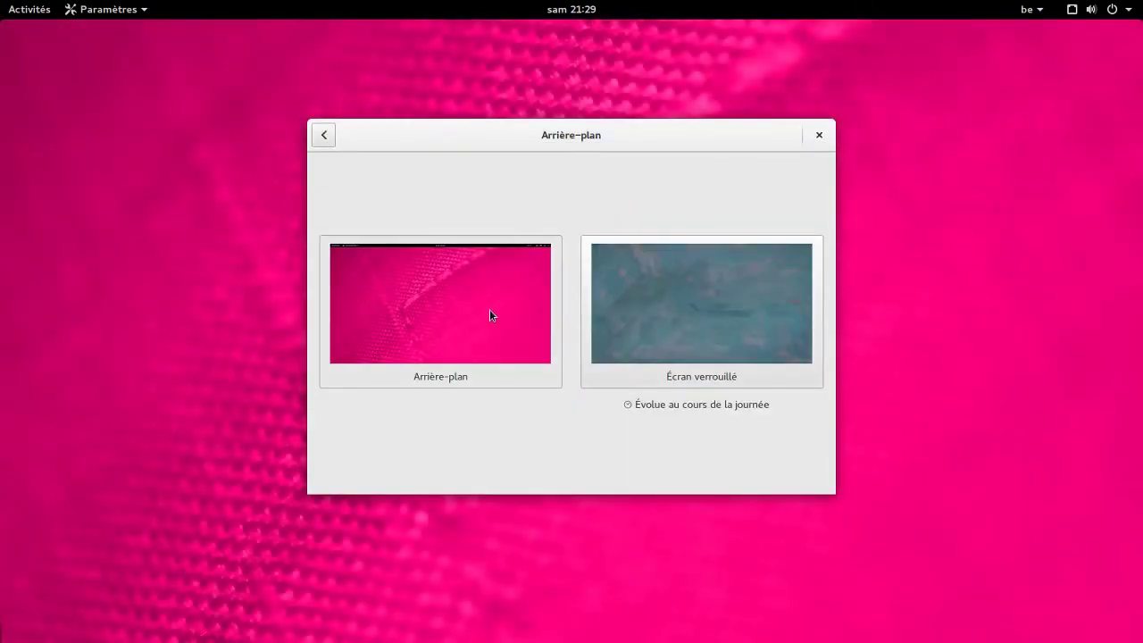
{"action": "scroll", "coordinate": [747, 342], "scroll_direction": "down", "scroll_amount": 5}
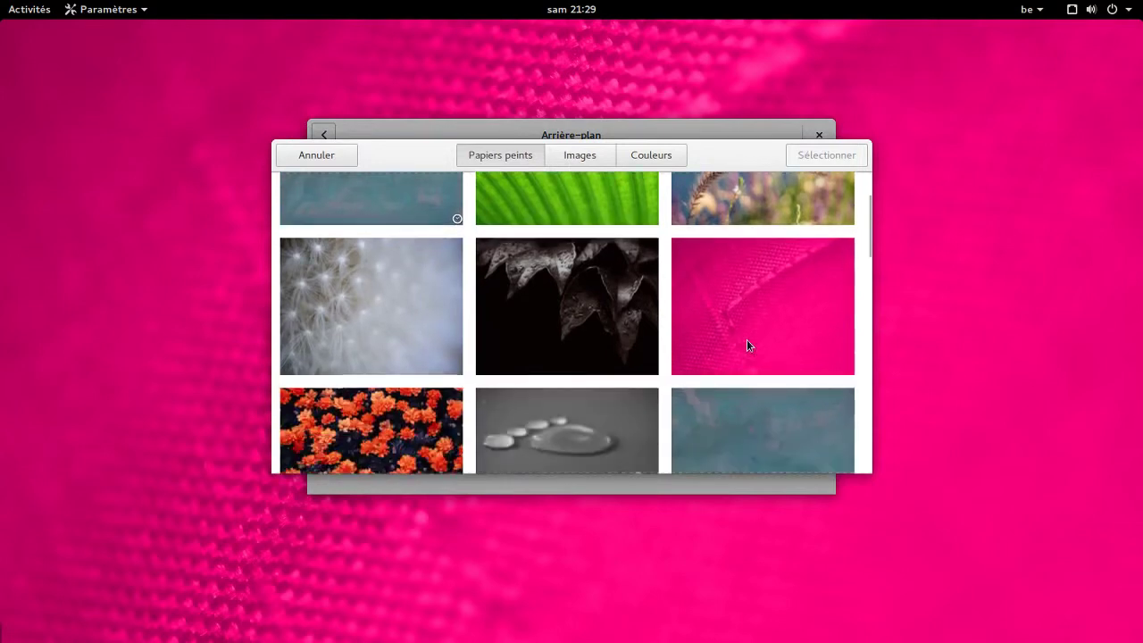
{"action": "scroll", "coordinate": [749, 344], "scroll_direction": "down", "scroll_amount": 5}
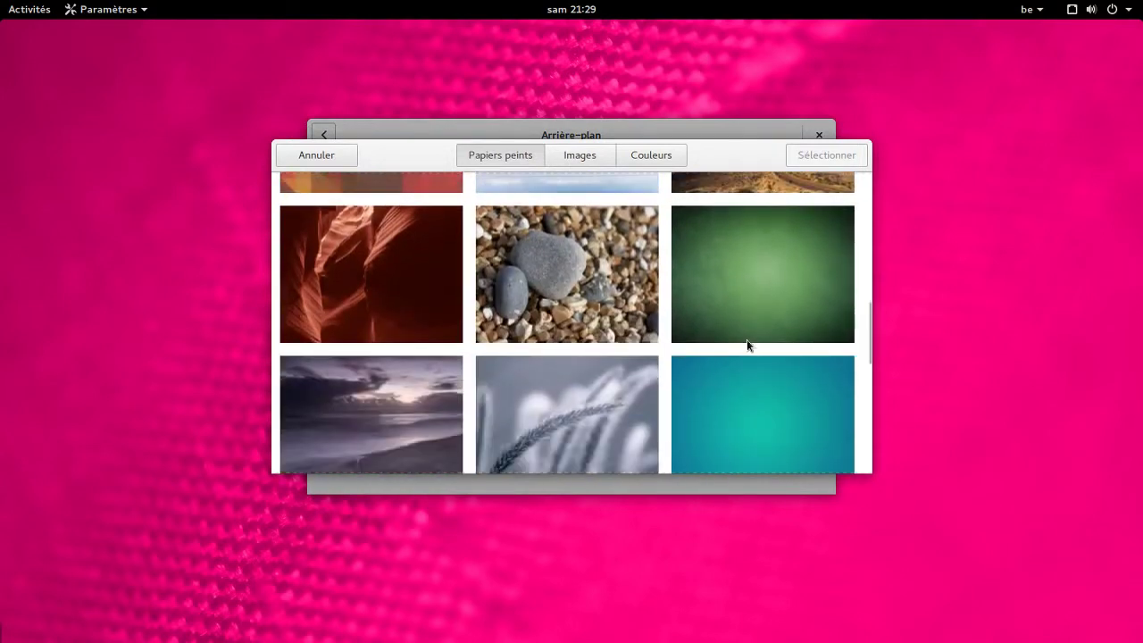
{"action": "scroll", "coordinate": [748, 342], "scroll_direction": "down", "scroll_amount": 3}
{"action": "scroll", "coordinate": [748, 343], "scroll_direction": "down", "scroll_amount": 3}
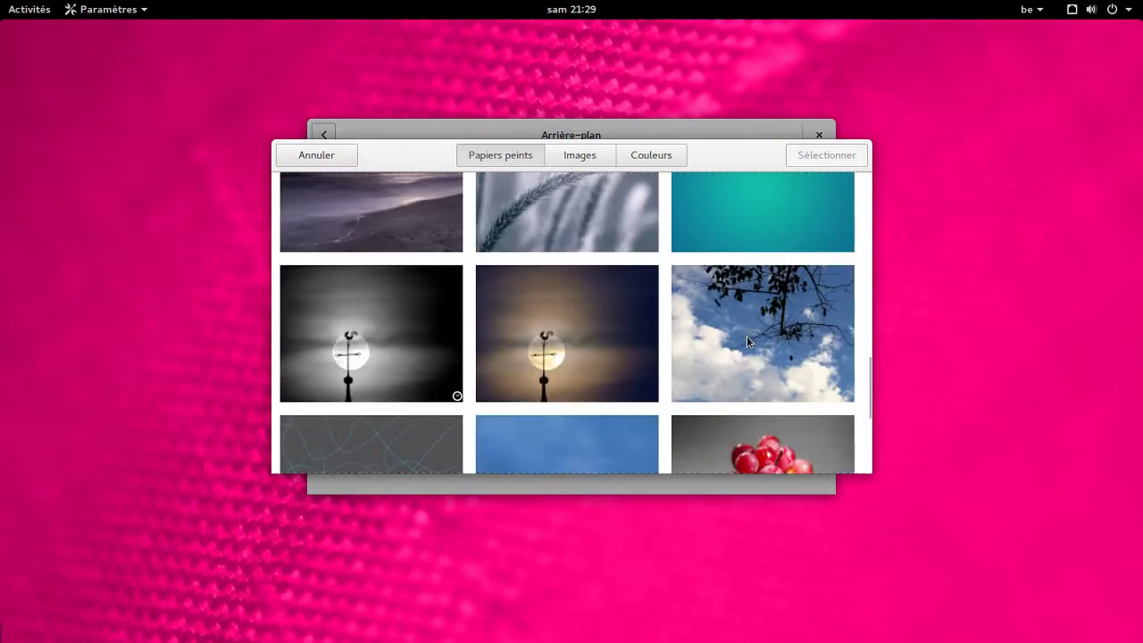
{"action": "scroll", "coordinate": [748, 342], "scroll_direction": "down", "scroll_amount": 3}
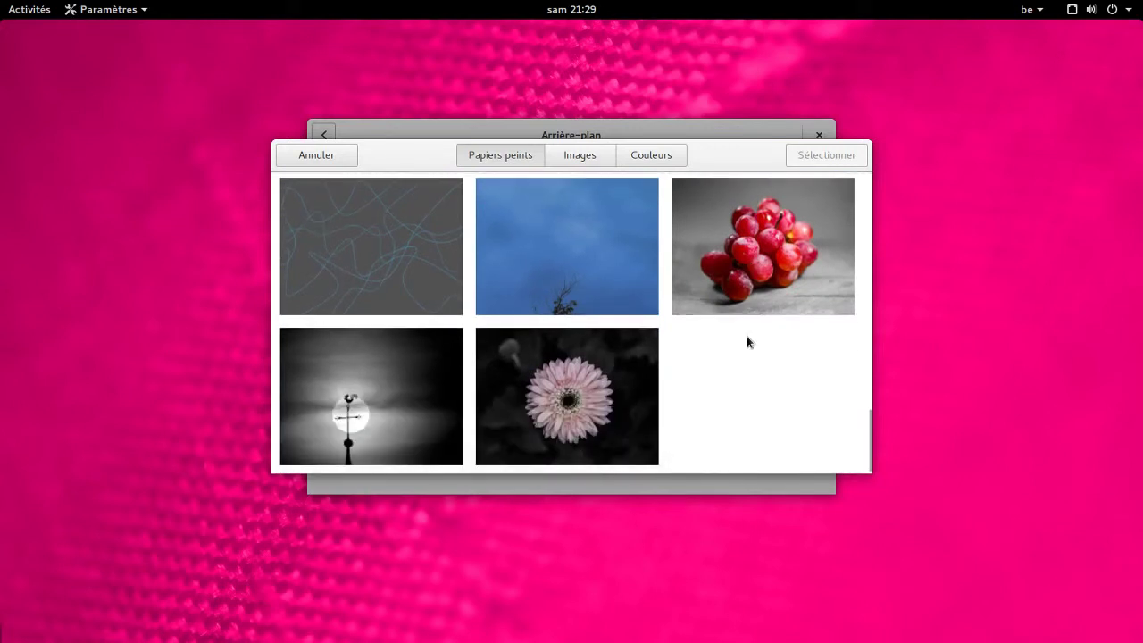
{"action": "scroll", "coordinate": [748, 337], "scroll_direction": "up", "scroll_amount": 5}
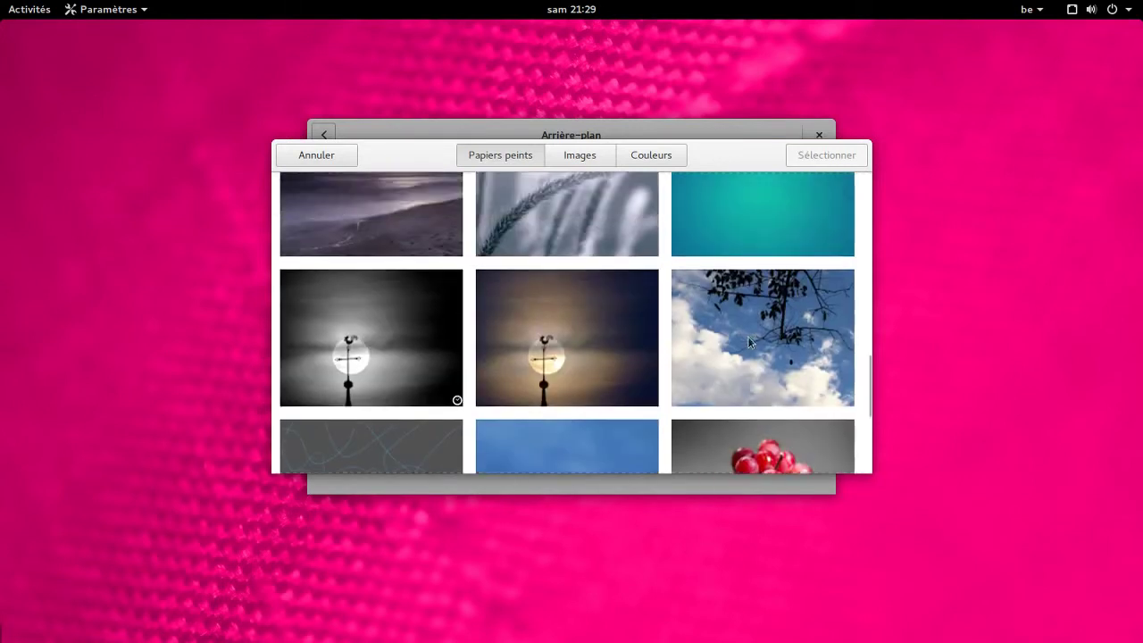
{"action": "scroll", "coordinate": [749, 338], "scroll_direction": "up", "scroll_amount": 2}
{"action": "scroll", "coordinate": [750, 331], "scroll_direction": "up", "scroll_amount": 2}
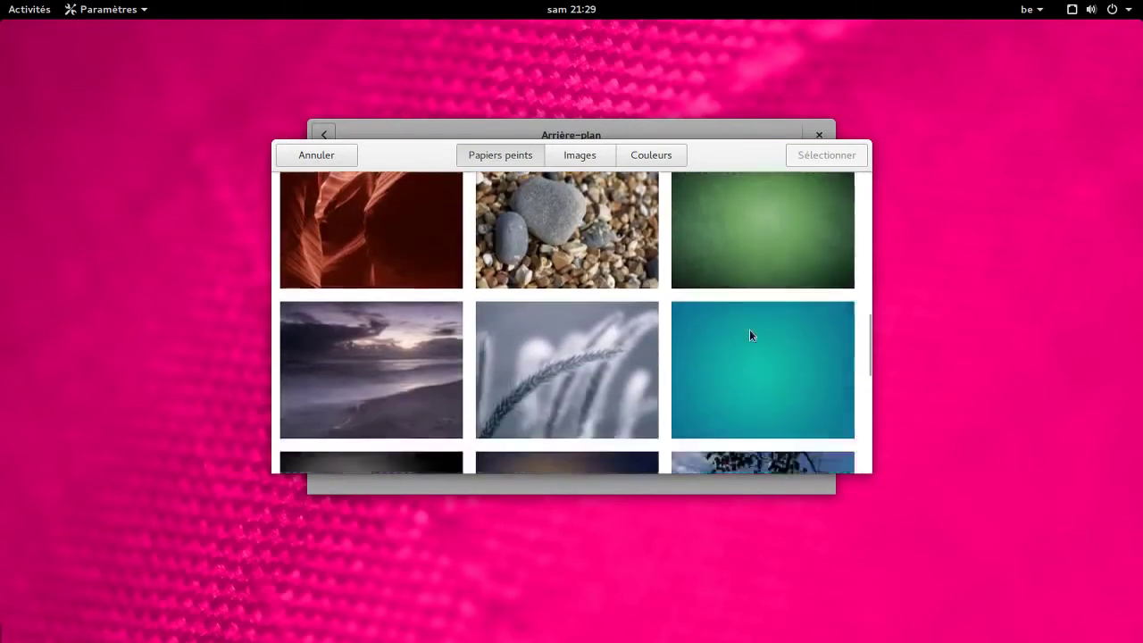
{"action": "scroll", "coordinate": [750, 332], "scroll_direction": "up", "scroll_amount": 2}
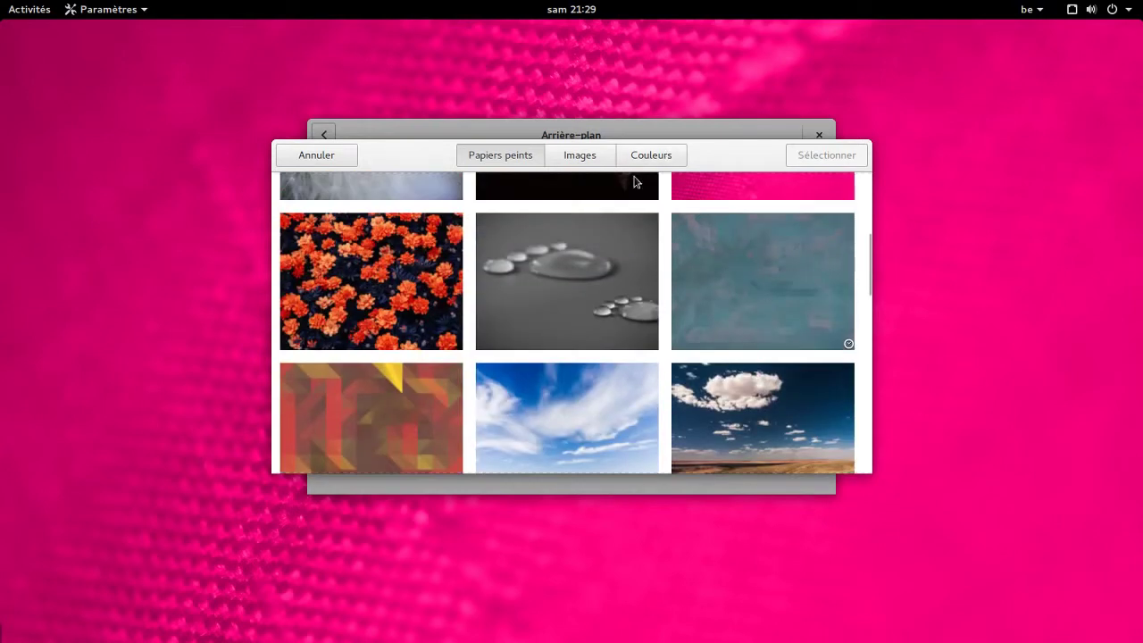
{"action": "left_click", "coordinate": [339, 158]}
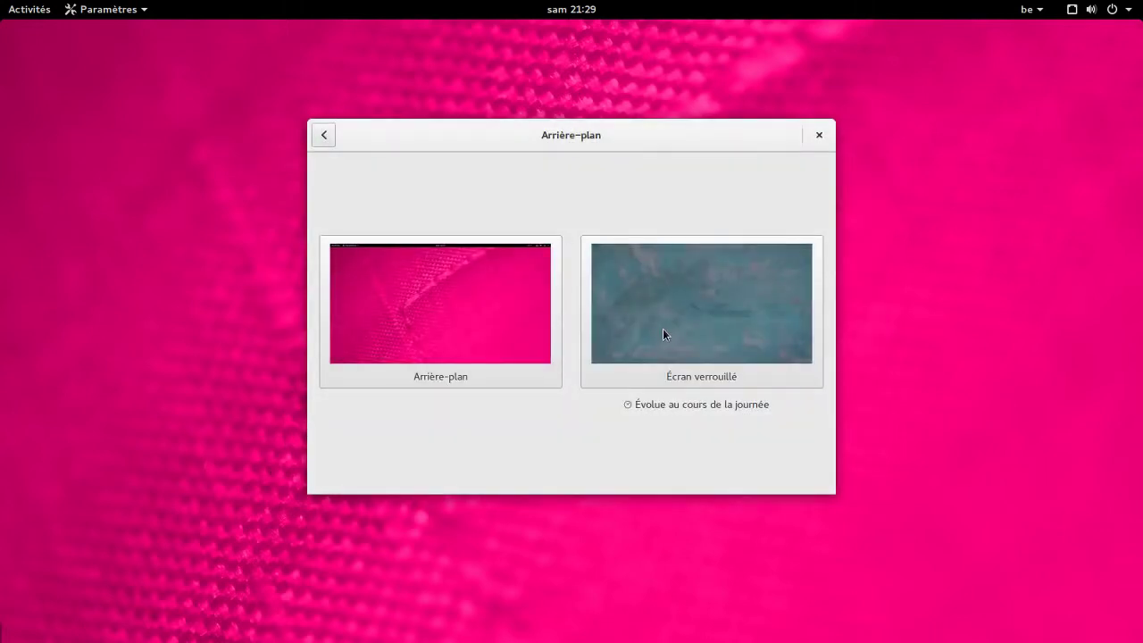
- Set the lock screen (Écran verrouillé) to the same pink fabric wallpaper and return to the settings overview
{"action": "left_click", "coordinate": [663, 331]}
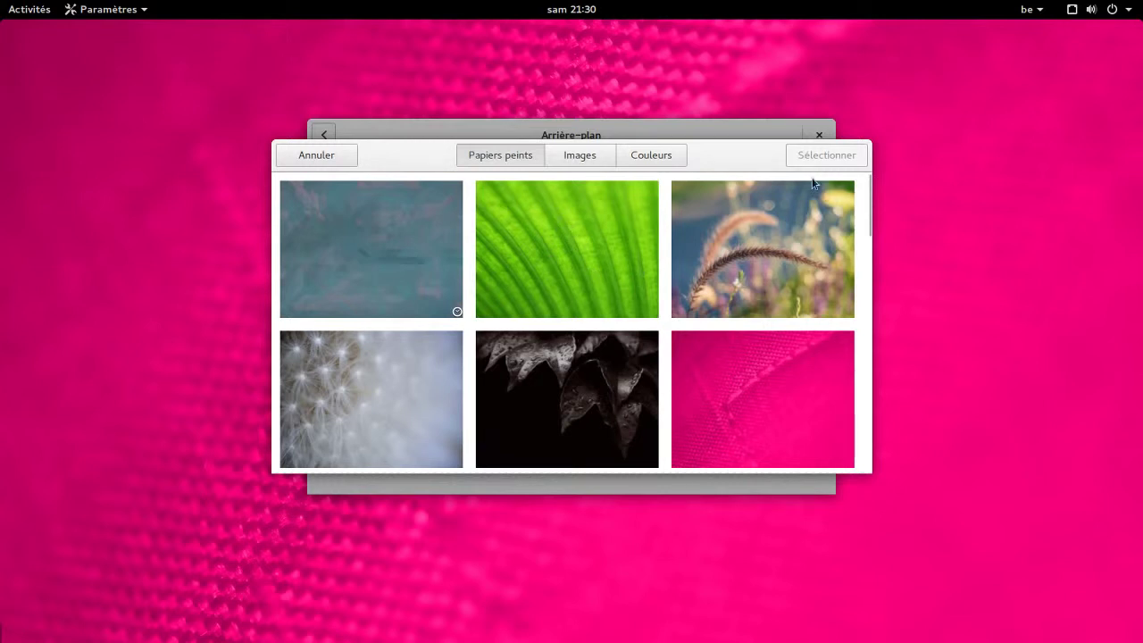
{"action": "left_click", "coordinate": [317, 154]}
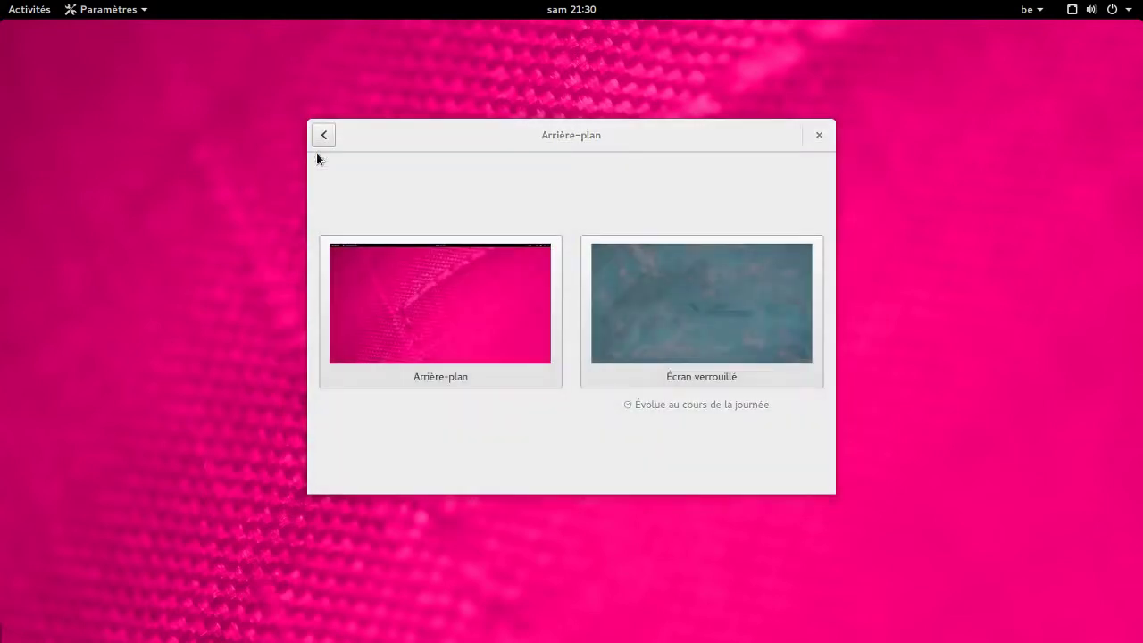
{"action": "left_click", "coordinate": [662, 330]}
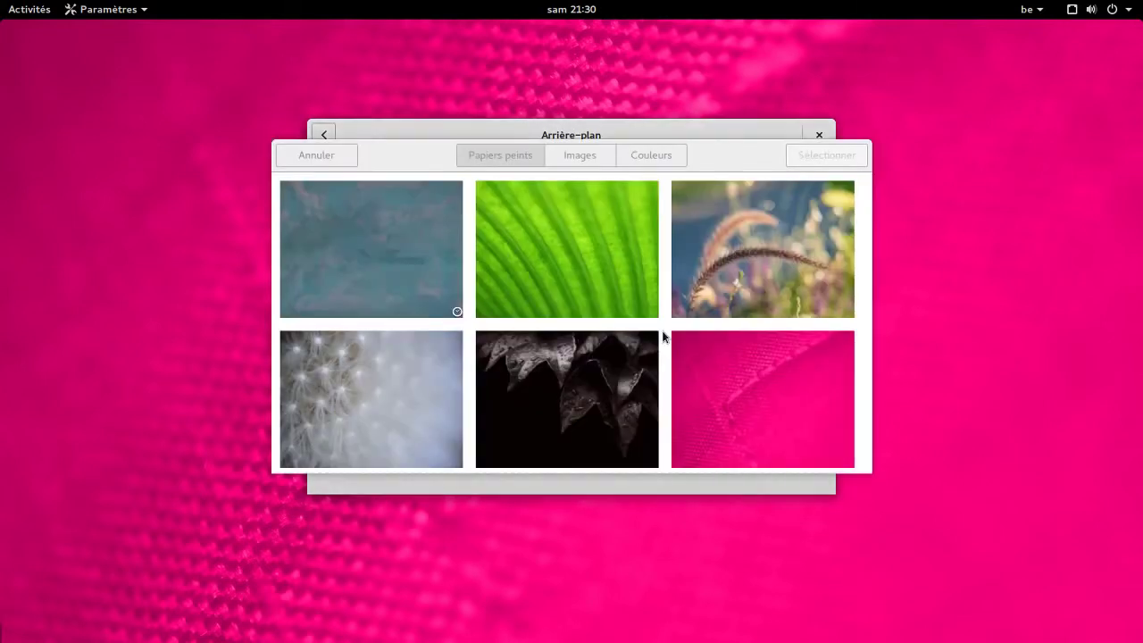
{"action": "double_click", "coordinate": [732, 408]}
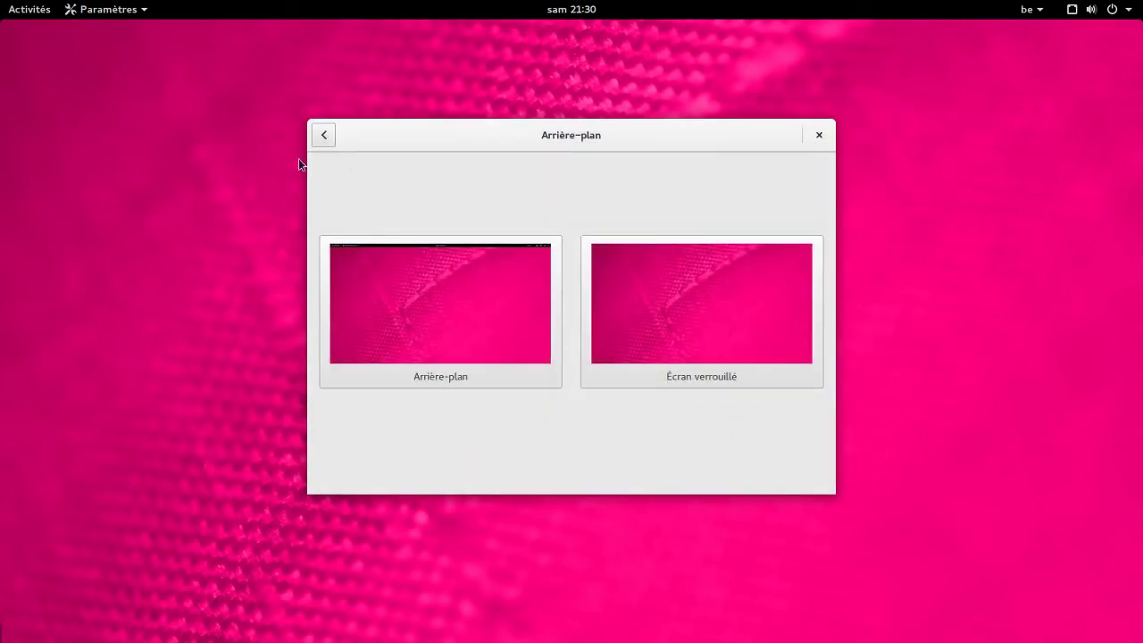
{"action": "left_click", "coordinate": [323, 135]}
- Examine the account providers that can be added under Comptes en ligne, and return to the settings overview without adding one
{"action": "left_click", "coordinate": [423, 198]}
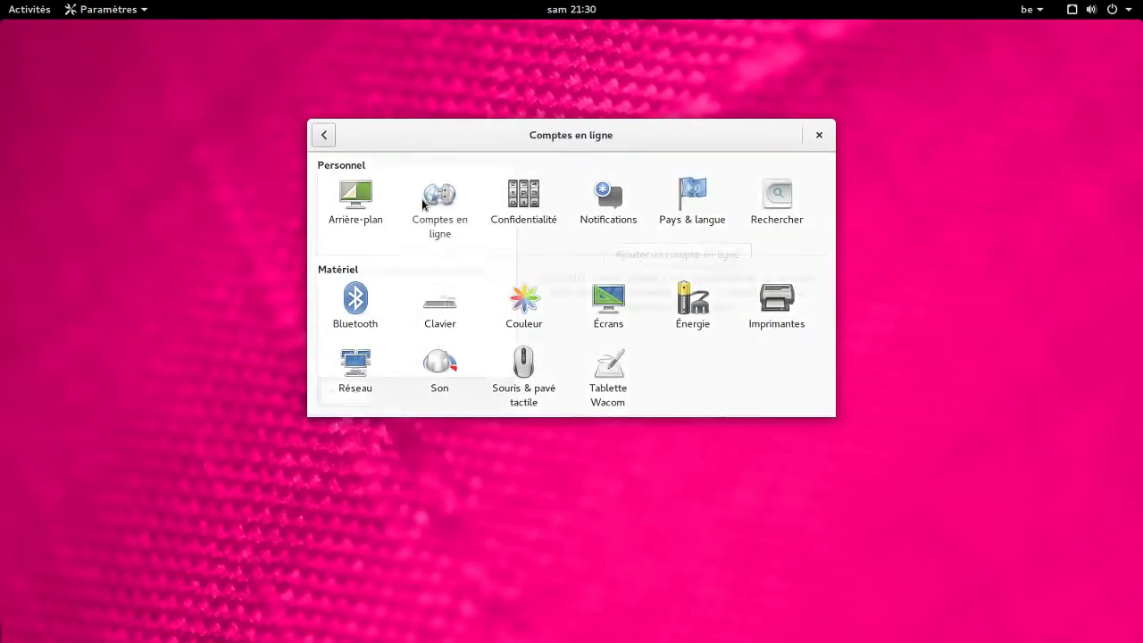
{"action": "left_click", "coordinate": [623, 257]}
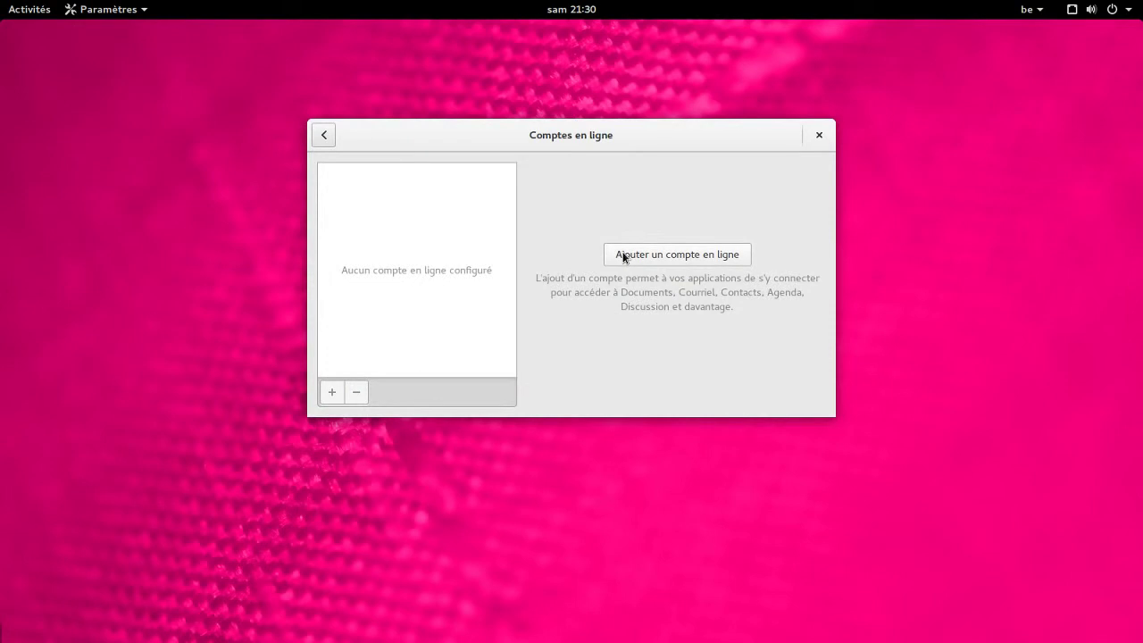
{"action": "scroll", "coordinate": [582, 229], "scroll_direction": "down", "scroll_amount": 1}
{"action": "scroll", "coordinate": [582, 229], "scroll_direction": "up", "scroll_amount": 1}
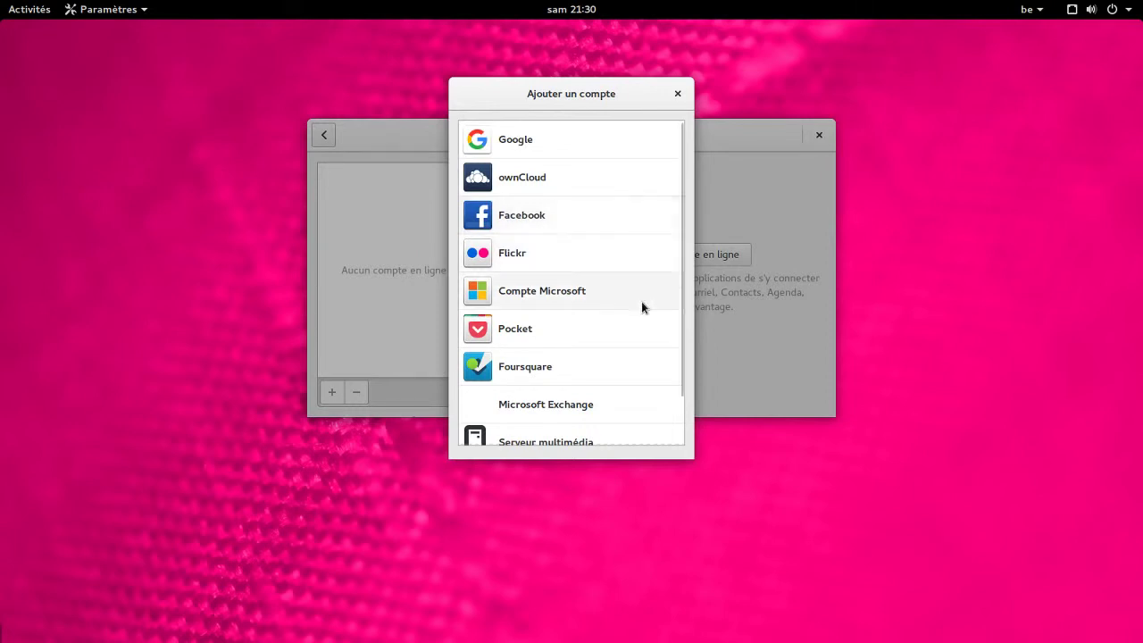
{"action": "scroll", "coordinate": [628, 309], "scroll_direction": "down", "scroll_amount": 2}
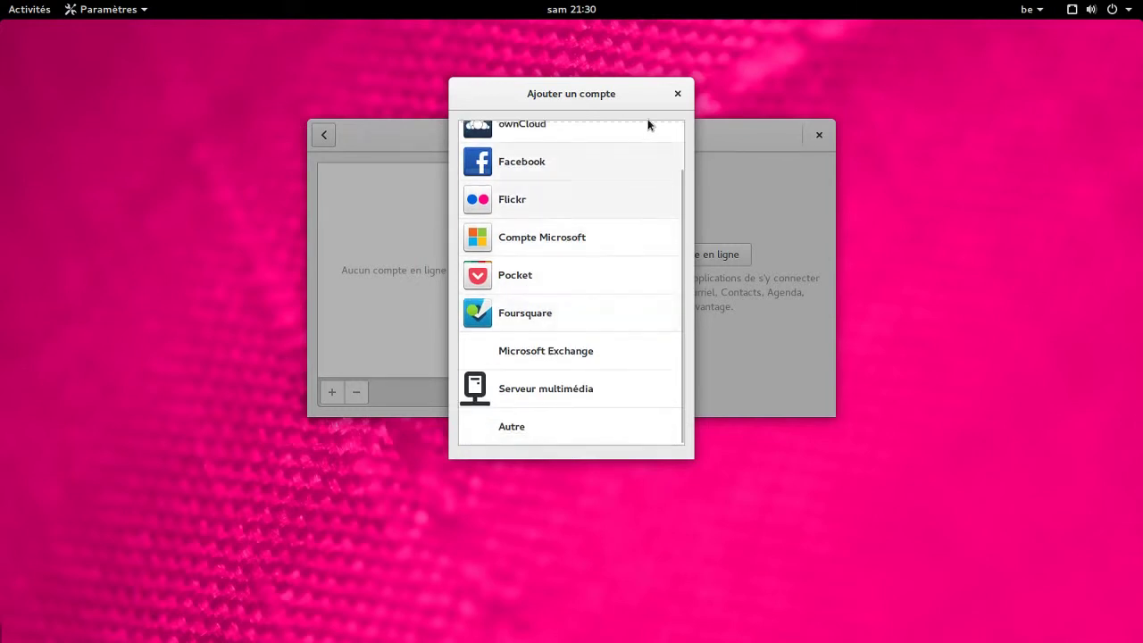
{"action": "left_click", "coordinate": [678, 94]}
{"action": "left_click", "coordinate": [322, 134]}
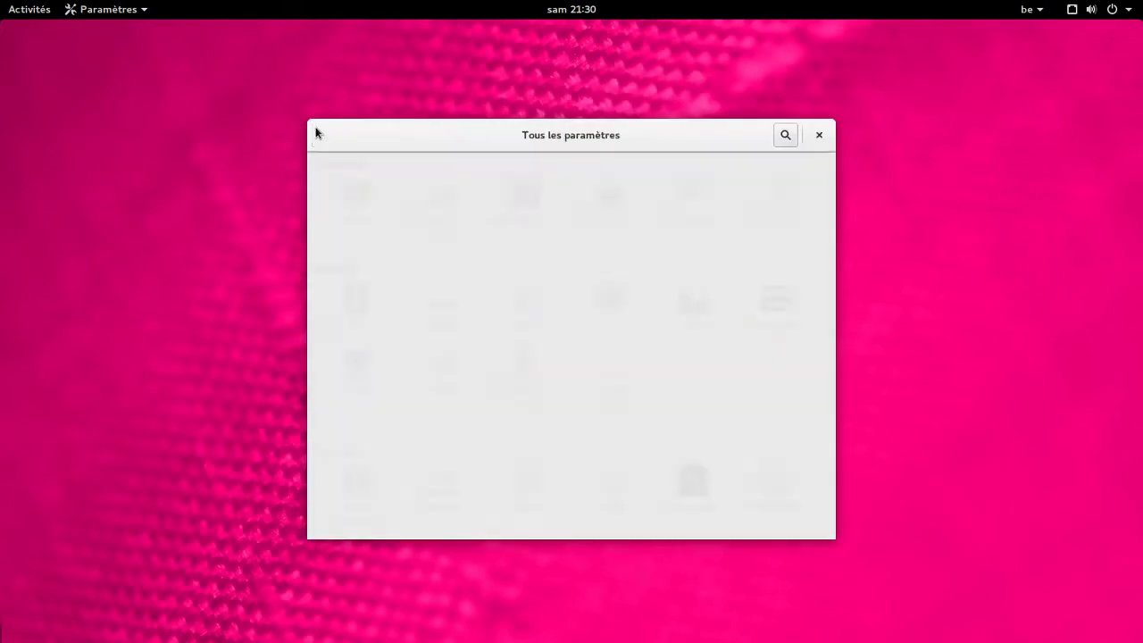
- Review the Confidentialité settings and the per-application list in the Notifications settings, returning to the overview after each
{"action": "left_click", "coordinate": [533, 206]}
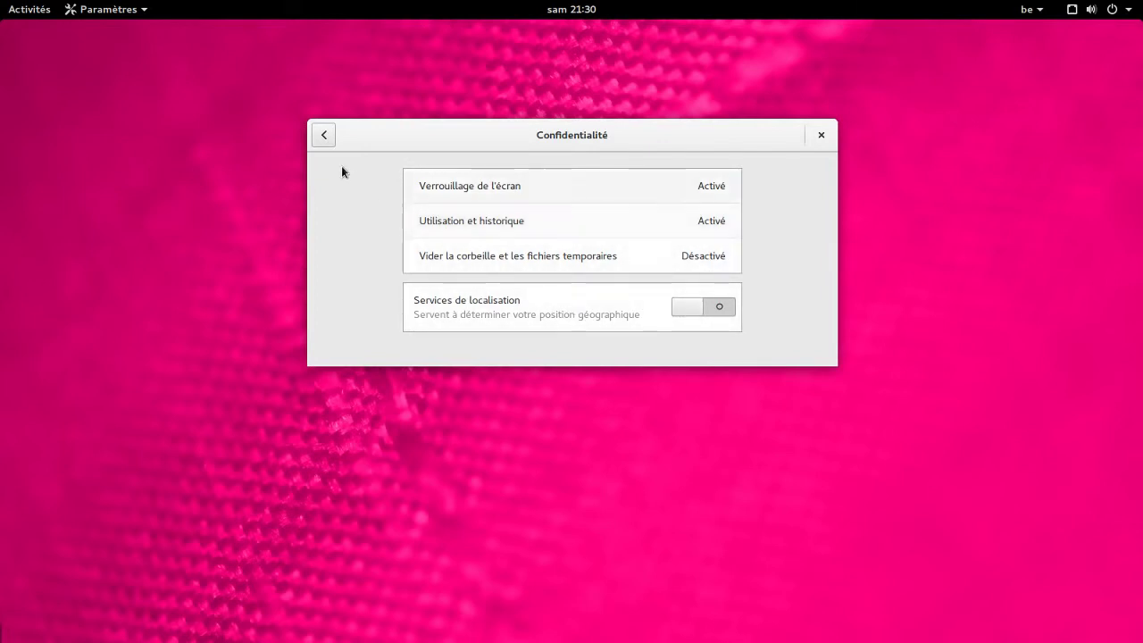
{"action": "left_click", "coordinate": [323, 140]}
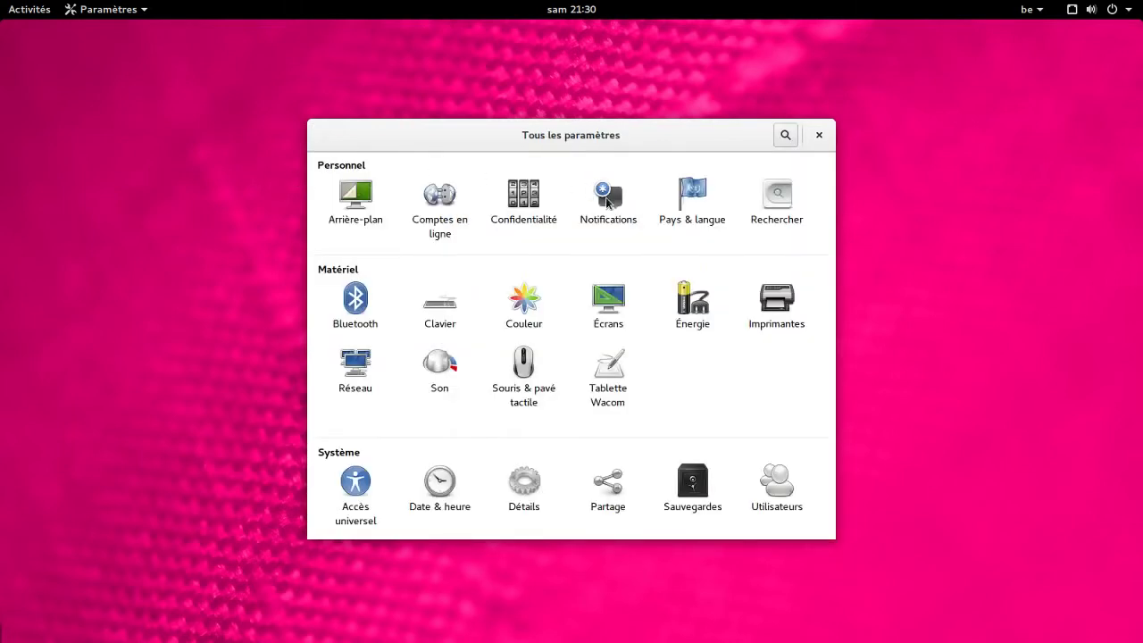
{"action": "left_click", "coordinate": [607, 198]}
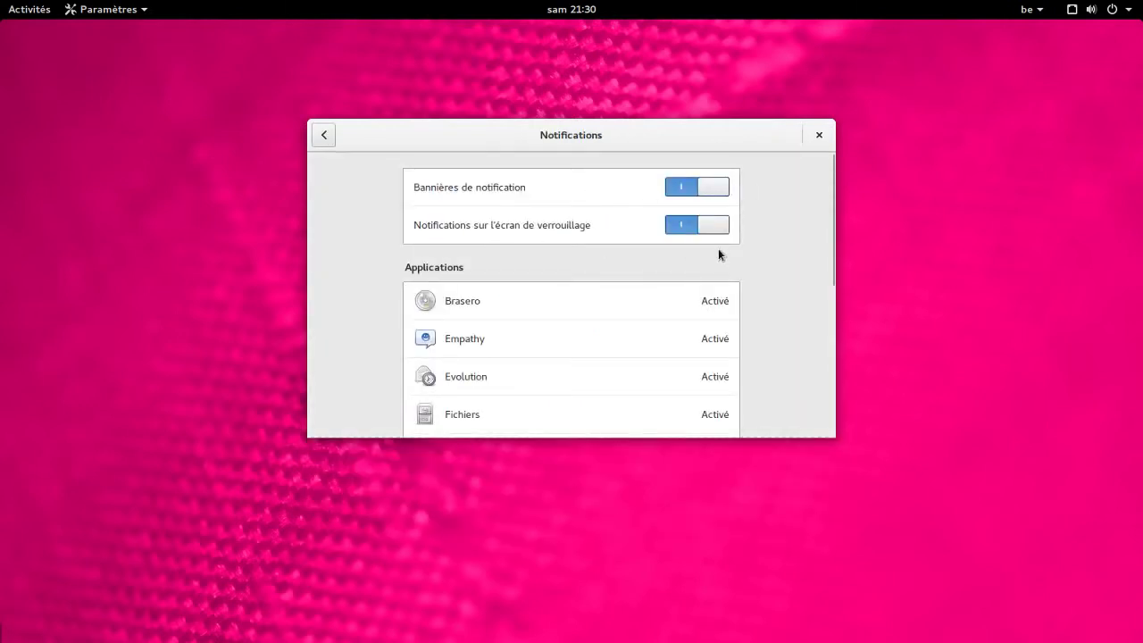
{"action": "scroll", "coordinate": [606, 352], "scroll_direction": "down", "scroll_amount": 5}
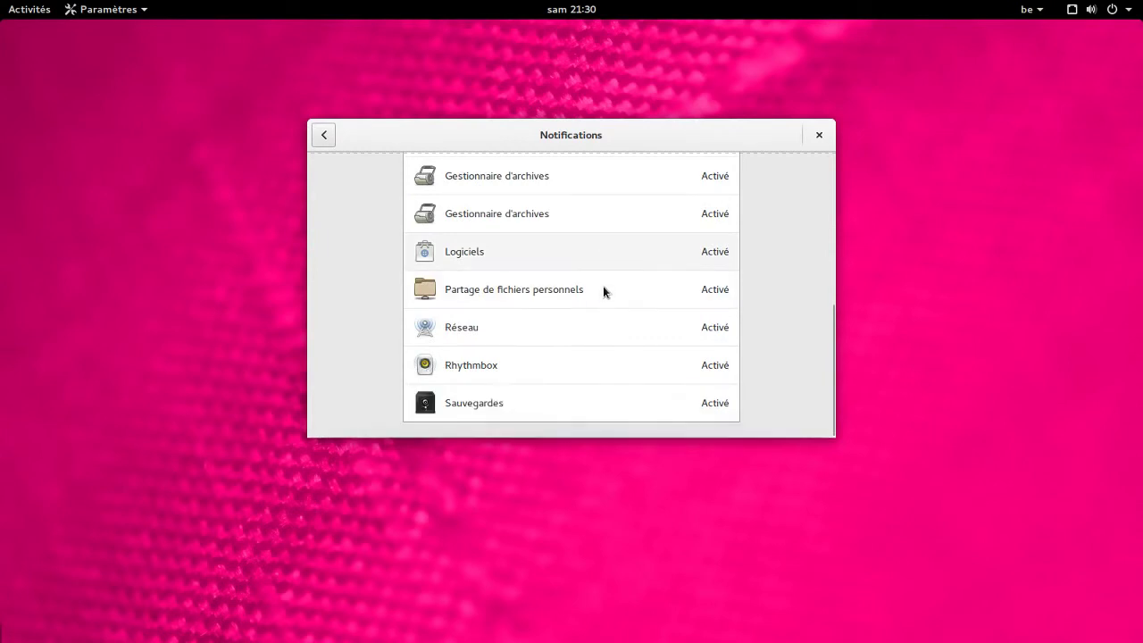
{"action": "scroll", "coordinate": [617, 269], "scroll_direction": "up", "scroll_amount": 5}
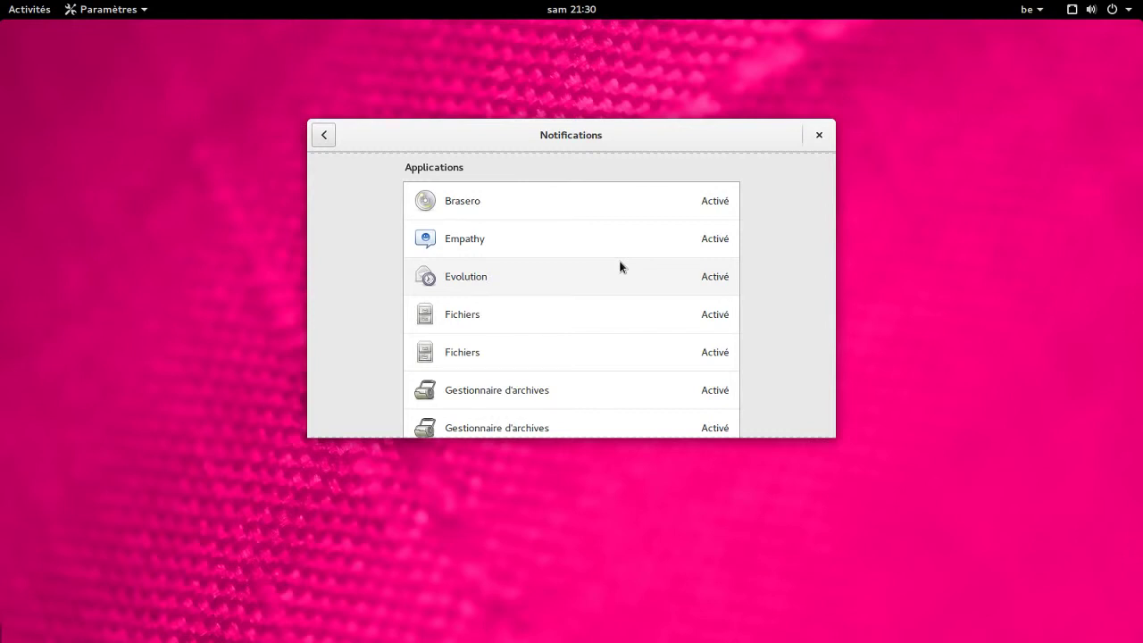
{"action": "scroll", "coordinate": [620, 266], "scroll_direction": "down", "scroll_amount": 5}
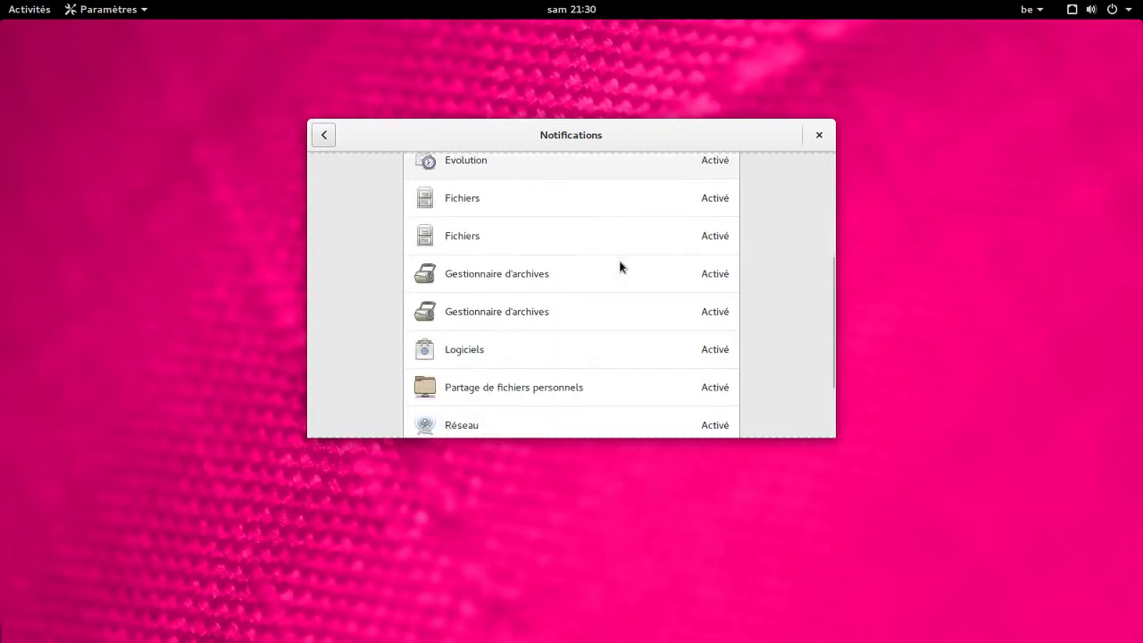
{"action": "left_click", "coordinate": [326, 136]}
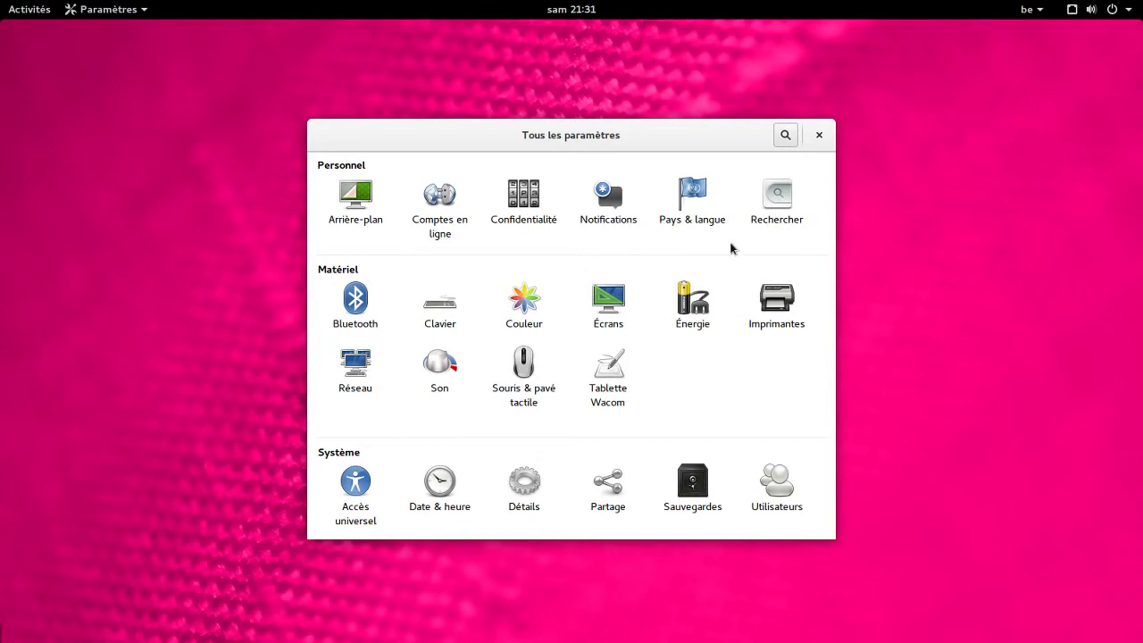
- Examine the applications listed in the Rechercher settings, including the end of the list, and reopen that page
{"action": "left_click", "coordinate": [779, 198]}
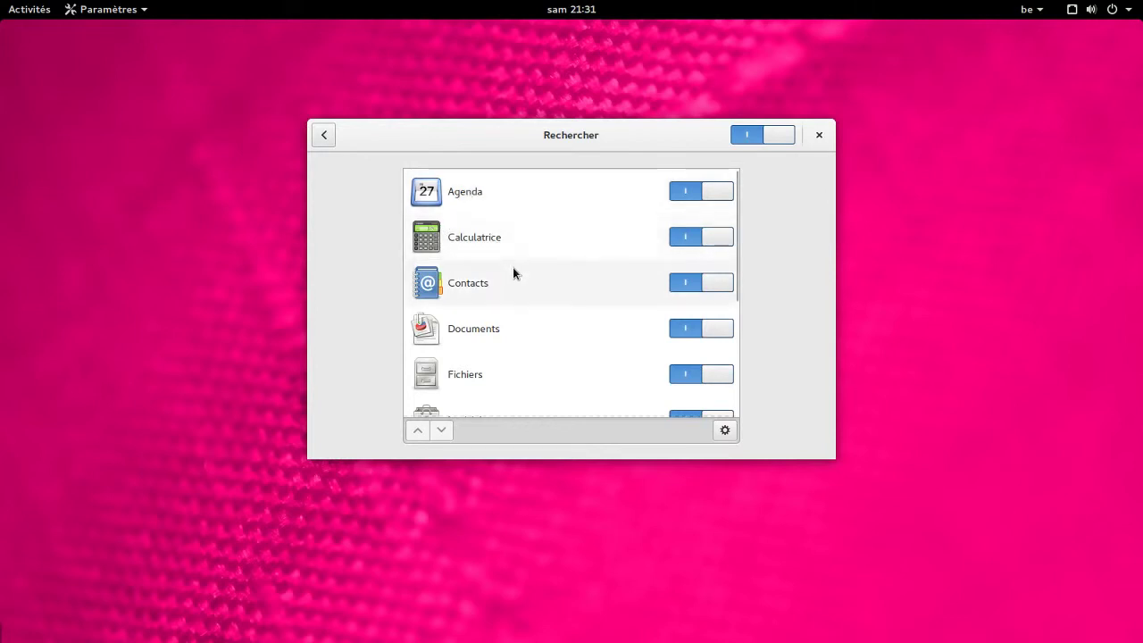
{"action": "scroll", "coordinate": [514, 273], "scroll_direction": "down", "scroll_amount": 1}
{"action": "scroll", "coordinate": [512, 268], "scroll_direction": "down", "scroll_amount": 5}
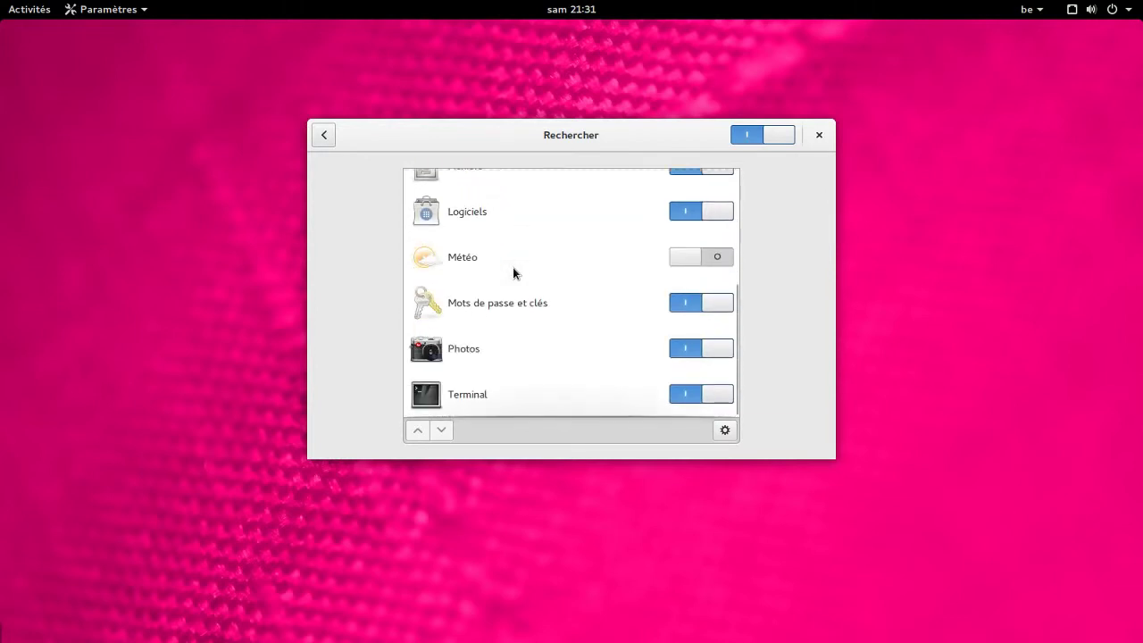
{"action": "left_click", "coordinate": [322, 135]}
{"action": "left_click", "coordinate": [766, 199]}
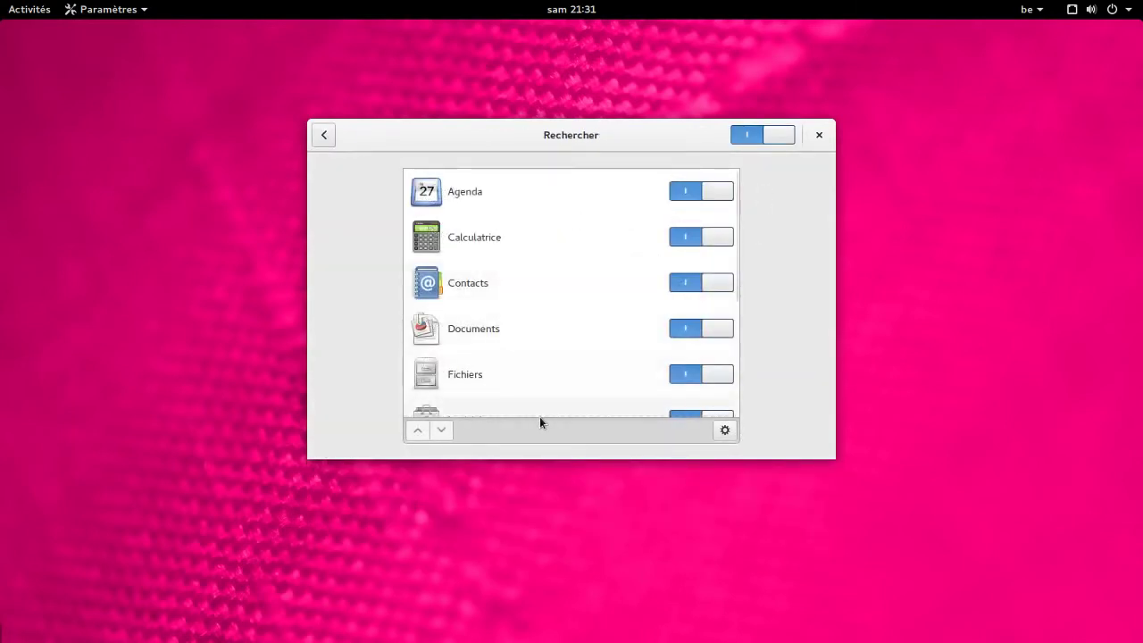
- Add the Bureau folder to the search locations and view its entry under Autre
{"action": "left_click", "coordinate": [725, 431]}
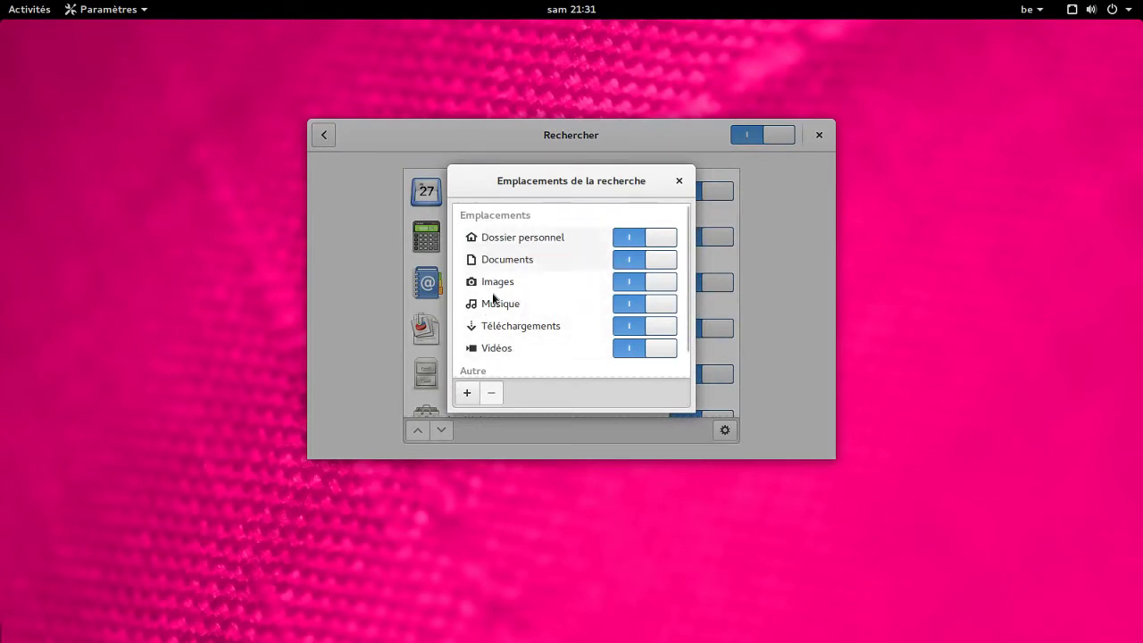
{"action": "left_click", "coordinate": [467, 393]}
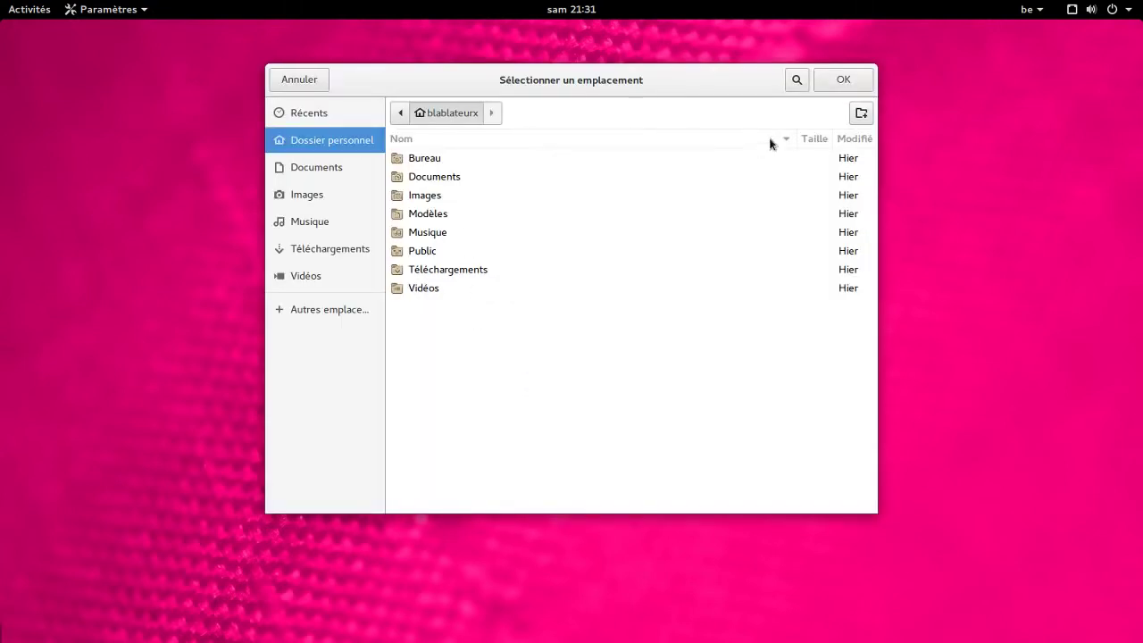
{"action": "left_click", "coordinate": [836, 86]}
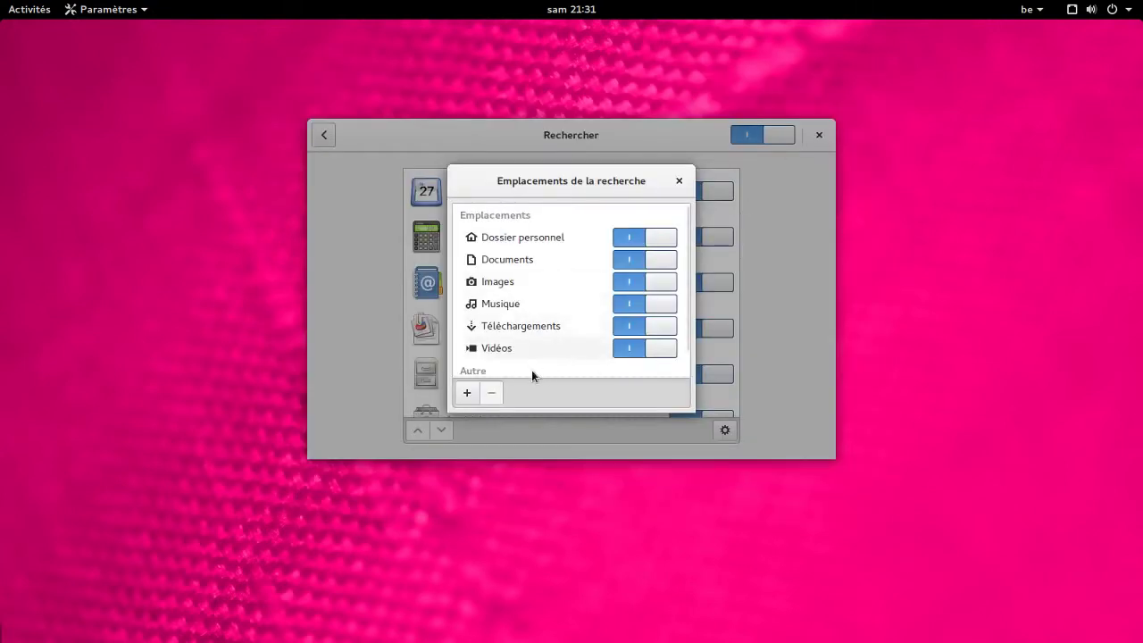
{"action": "scroll", "coordinate": [575, 352], "scroll_direction": "up", "scroll_amount": 1}
{"action": "scroll", "coordinate": [618, 371], "scroll_direction": "down", "scroll_amount": 1}
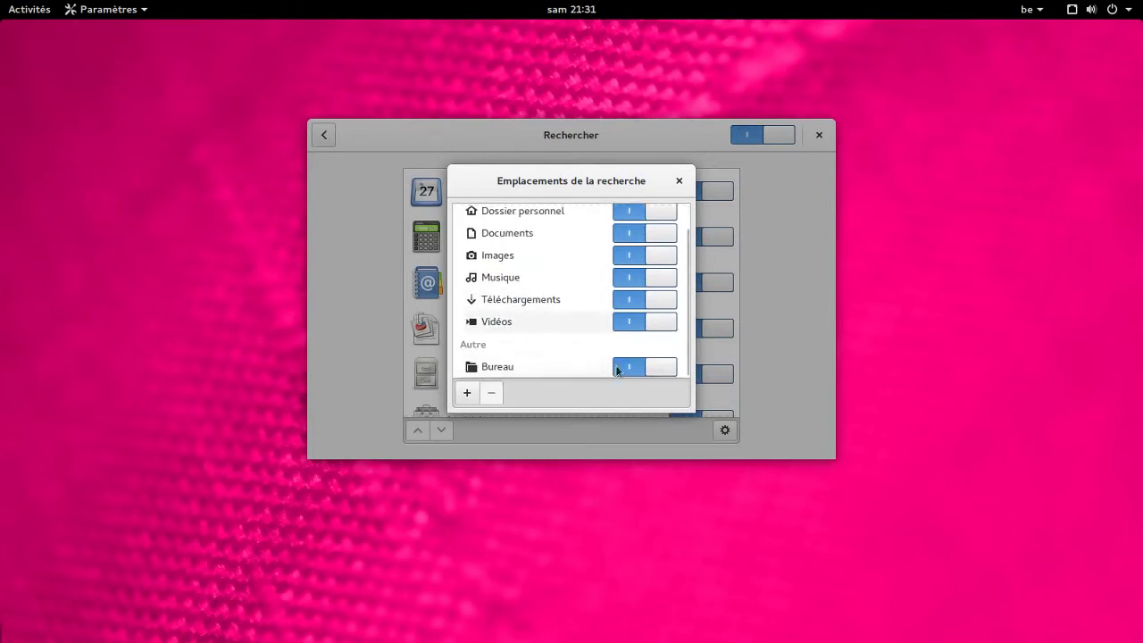
- Remove the Bureau folder from the search locations and return to the settings overview
{"action": "left_click", "coordinate": [497, 367]}
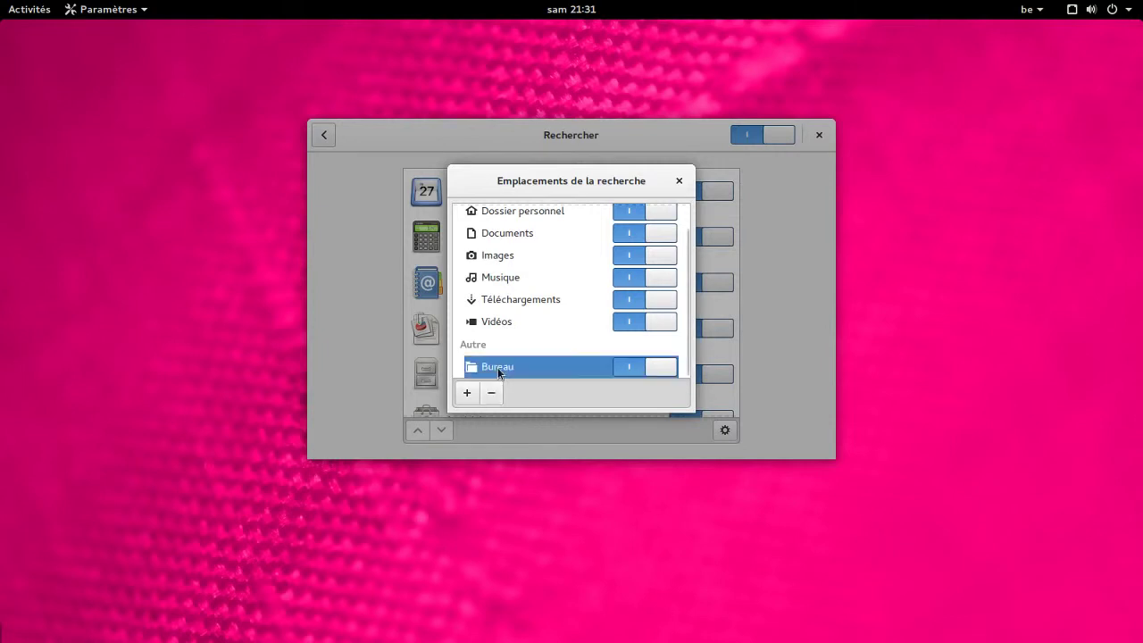
{"action": "left_click", "coordinate": [491, 394]}
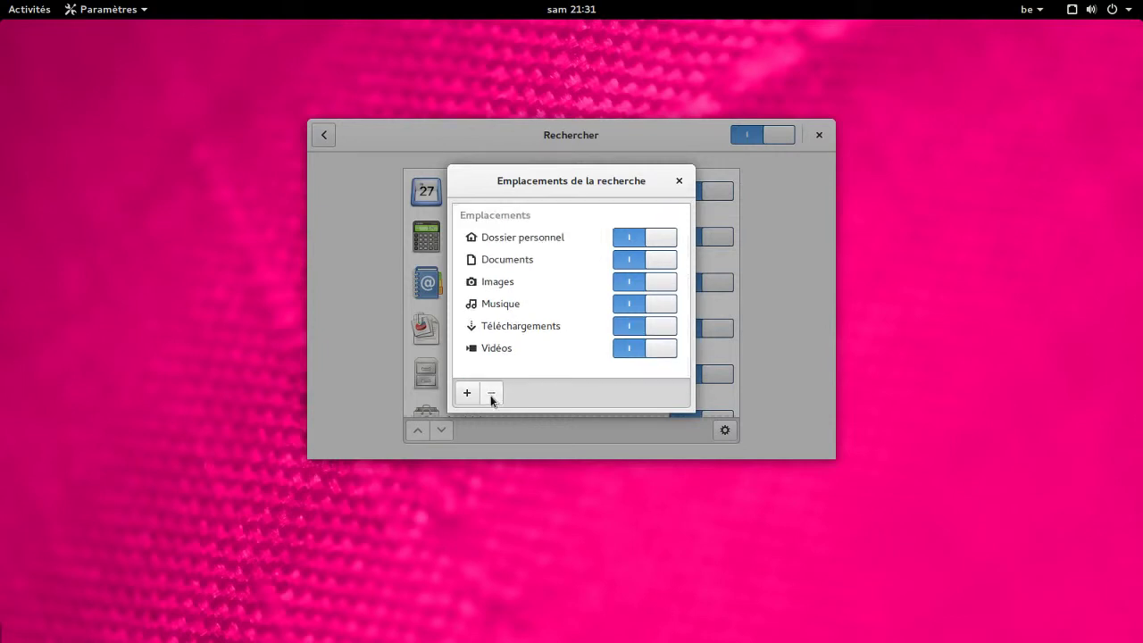
{"action": "left_click", "coordinate": [679, 181]}
{"action": "left_click", "coordinate": [317, 136]}
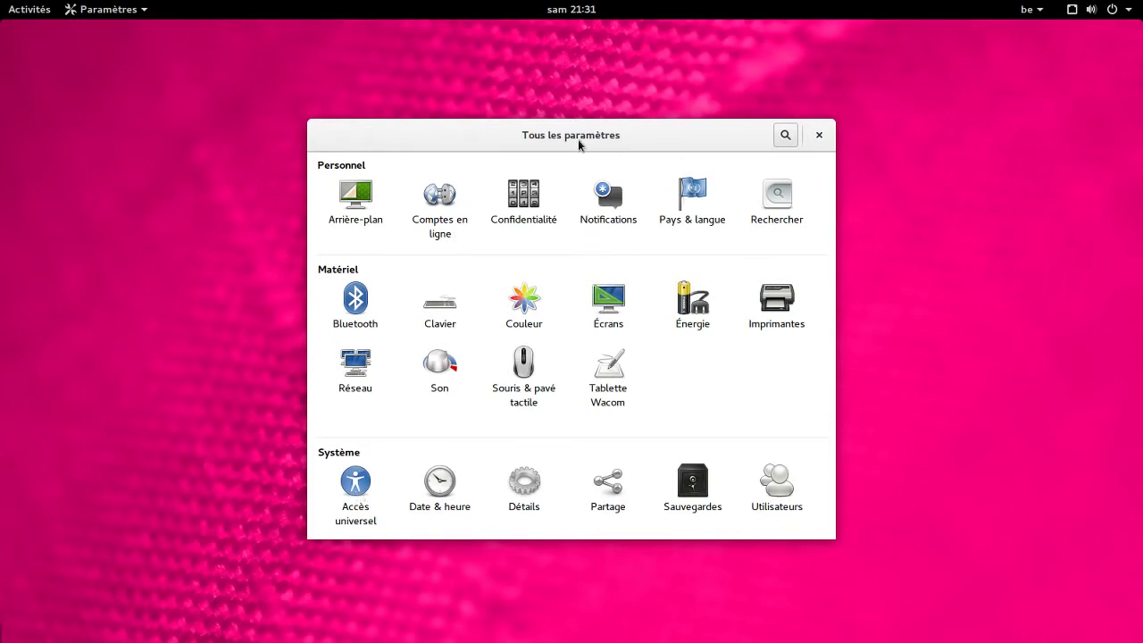
- Move the settings window higher on the desktop, review the system overview under Détails, and return to all settings
{"action": "left_click_drag", "start_coordinate": [579, 145], "coordinate": [544, 93]}
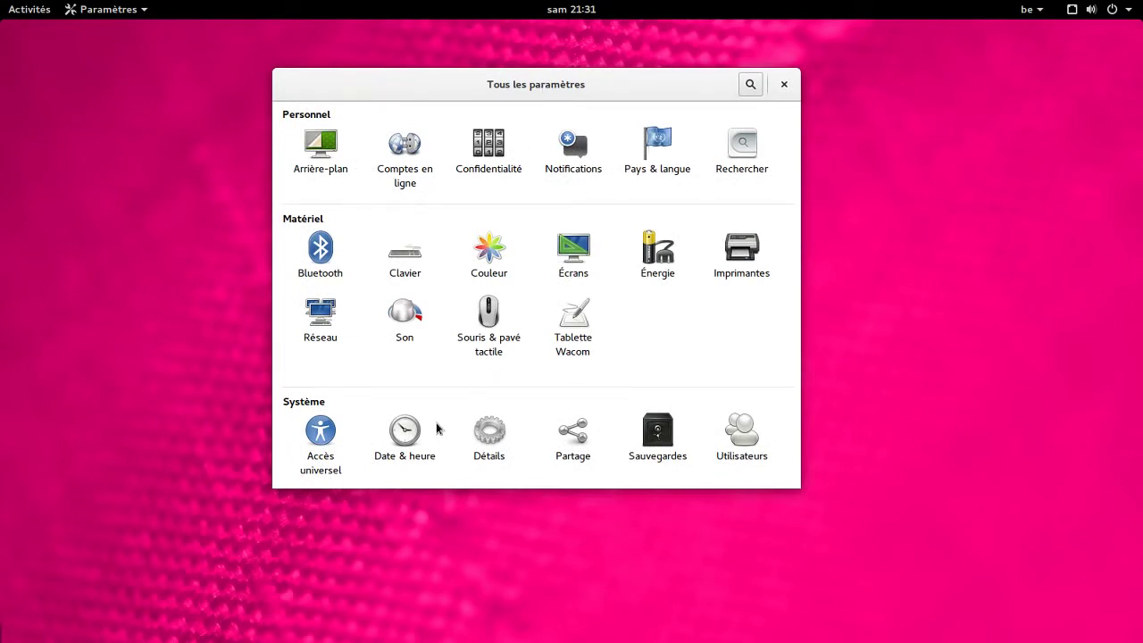
{"action": "left_click", "coordinate": [489, 432]}
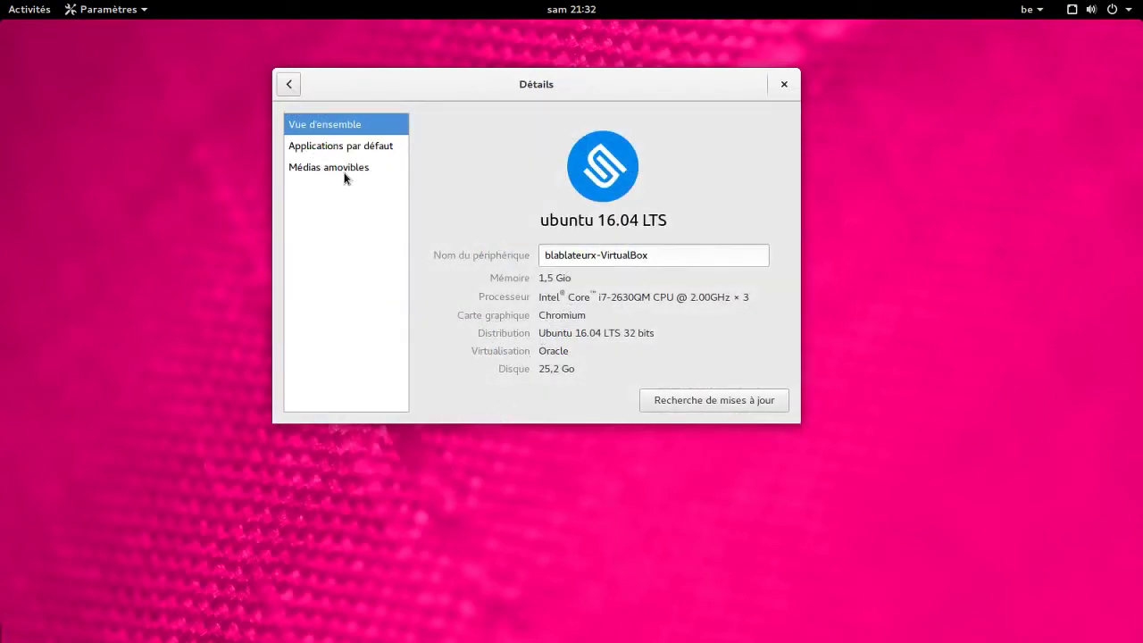
{"action": "left_click", "coordinate": [290, 85]}
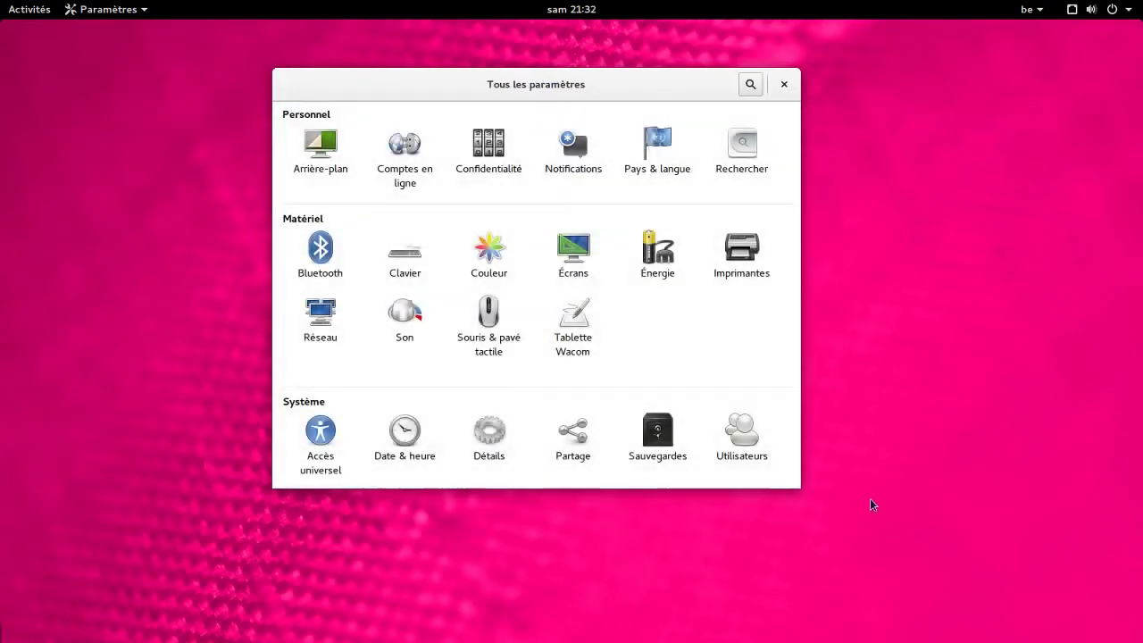
- Set the user account's picture to the dog image under Utilisateurs and return to the settings overview
{"action": "left_click", "coordinate": [738, 428]}
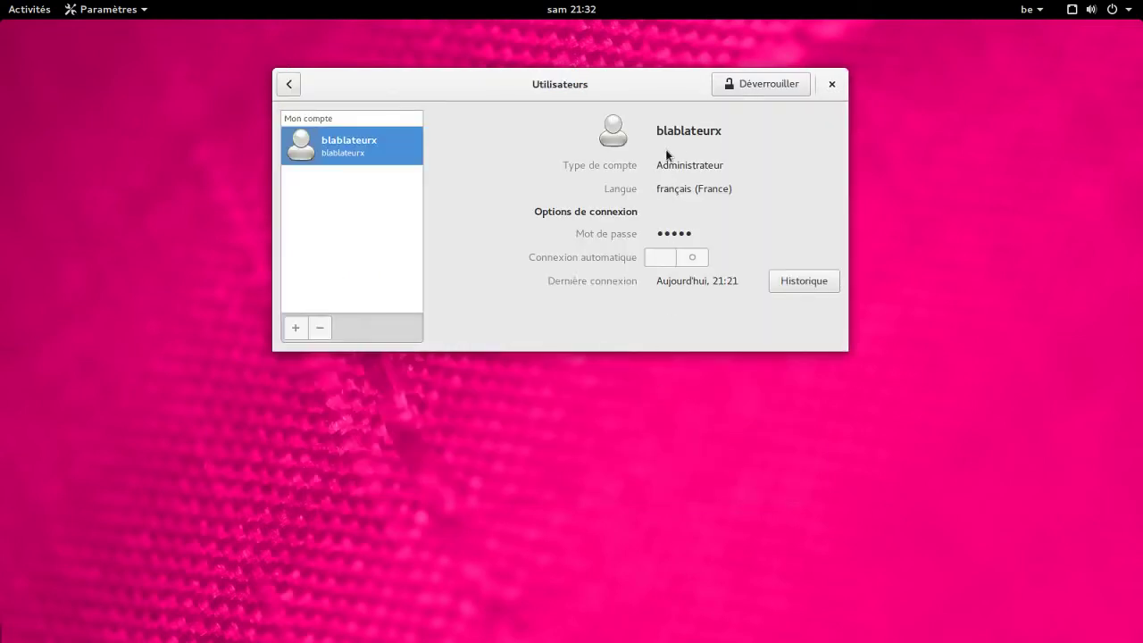
{"action": "left_click", "coordinate": [612, 136]}
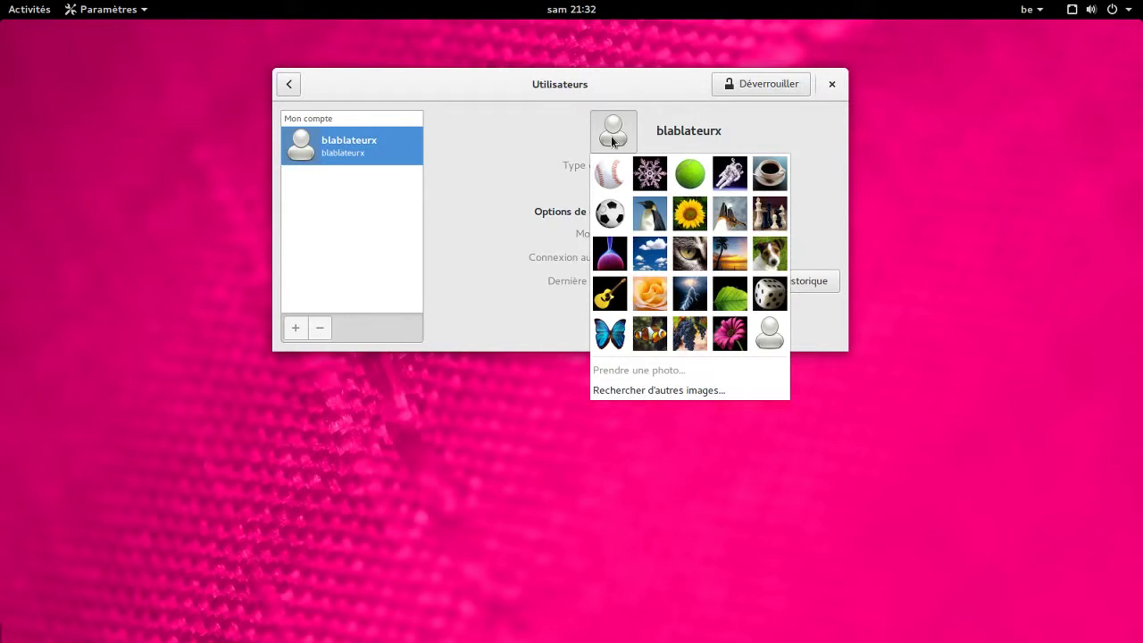
{"action": "left_click", "coordinate": [782, 262]}
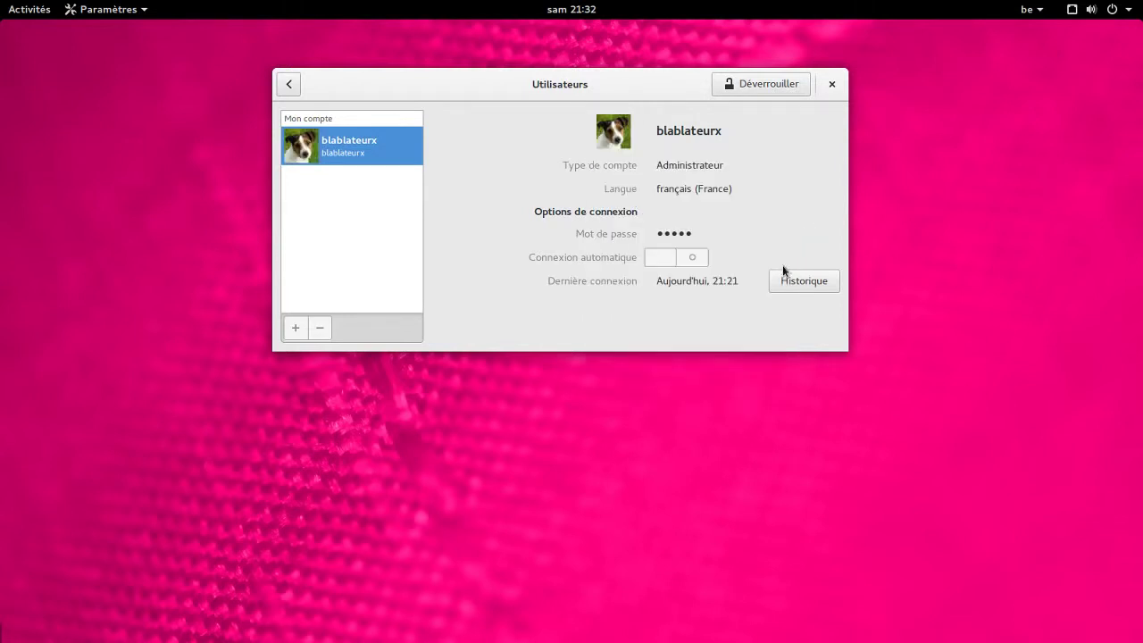
{"action": "left_click", "coordinate": [289, 85]}
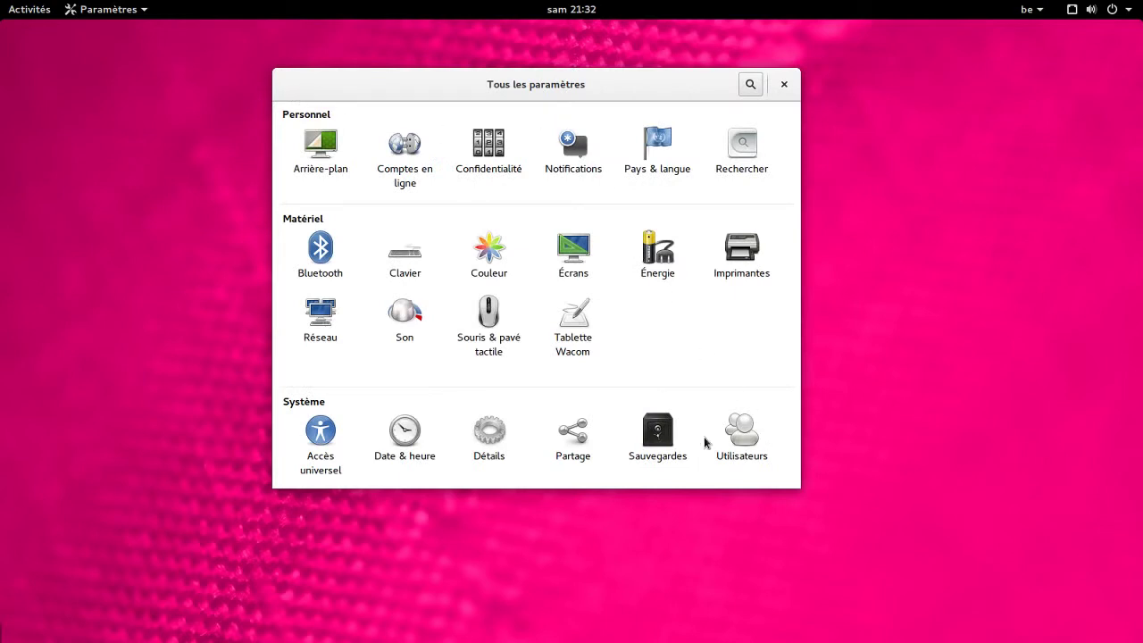
- Review the Partage settings without changing them, return to the overview, and close the settings window
{"action": "left_click", "coordinate": [576, 432]}
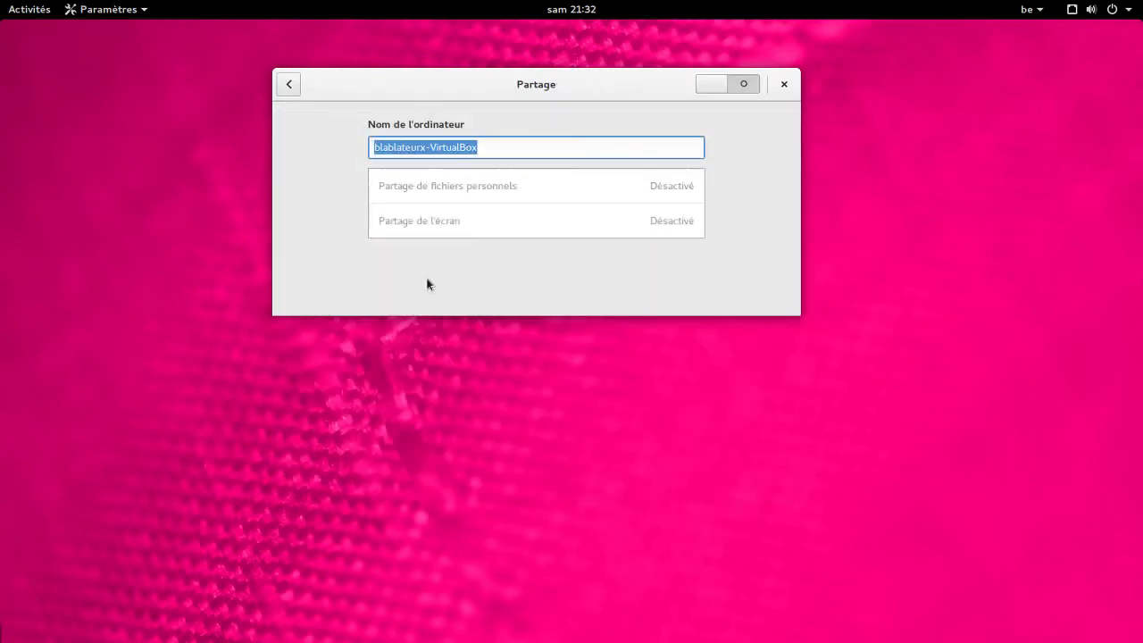
{"action": "left_click", "coordinate": [289, 85]}
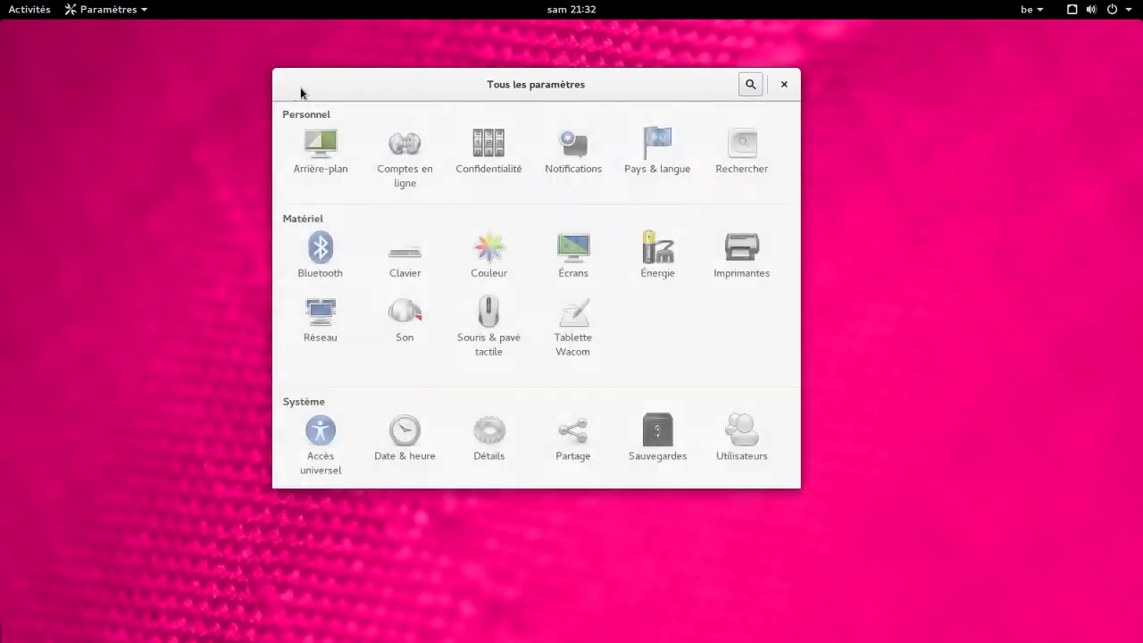
{"action": "left_click", "coordinate": [785, 84]}
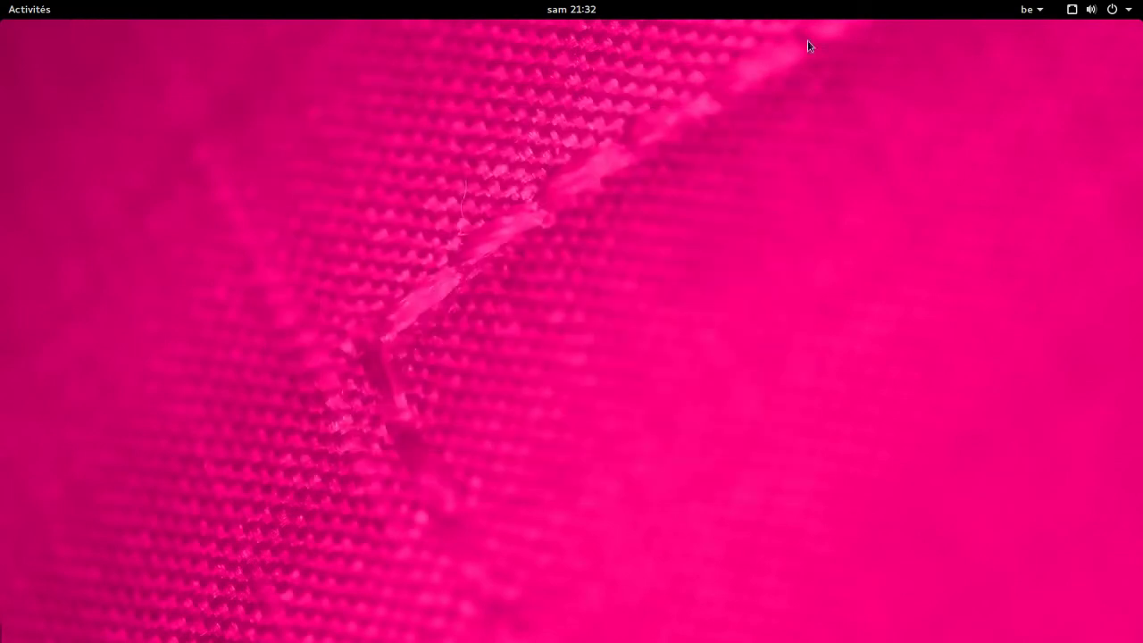
- Clear all notifications from the calendar and notification area, and close it
{"action": "left_click", "coordinate": [592, 17]}
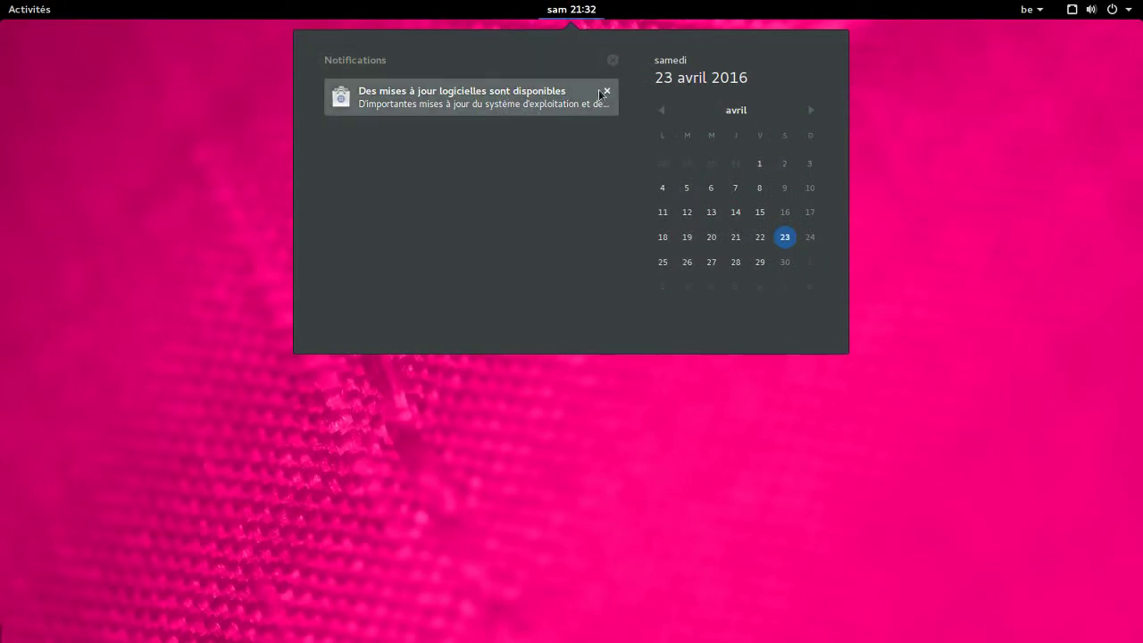
{"action": "left_click", "coordinate": [613, 61]}
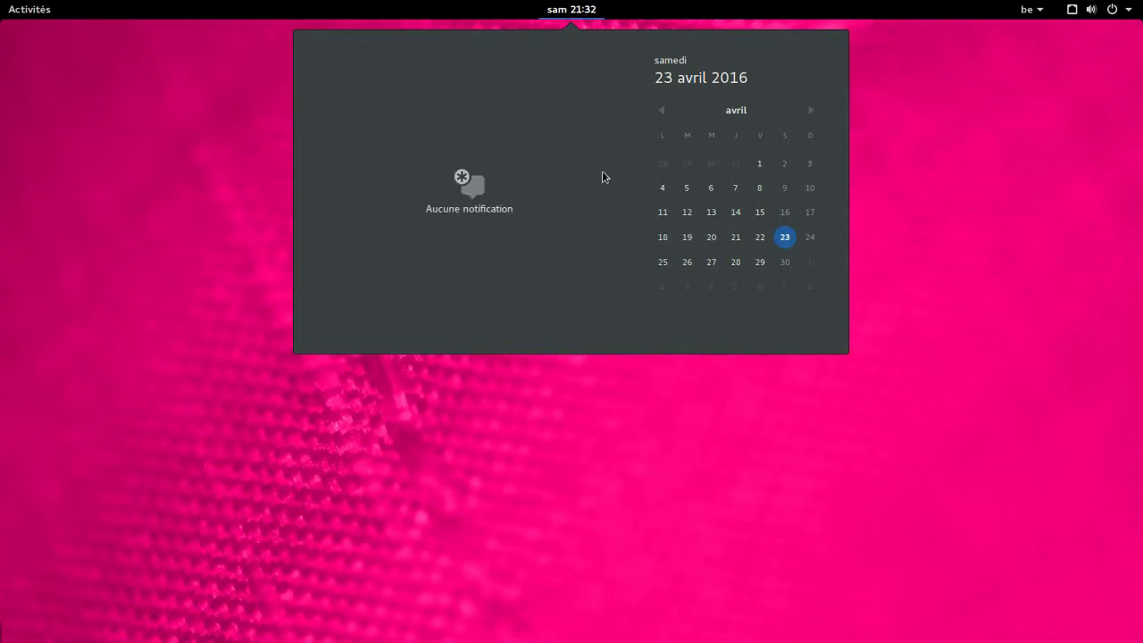
{"action": "left_click", "coordinate": [992, 179]}
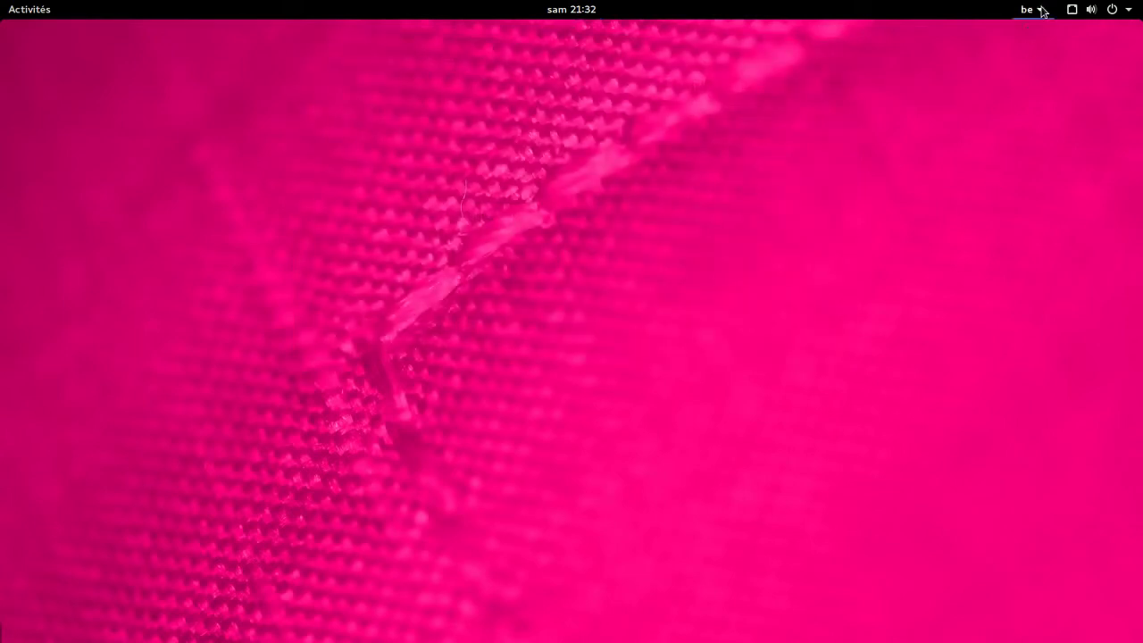
- Examine the available keyboard layouts and the system menu with its volume, network, account and power controls, closing each
{"action": "left_click", "coordinate": [1039, 12]}
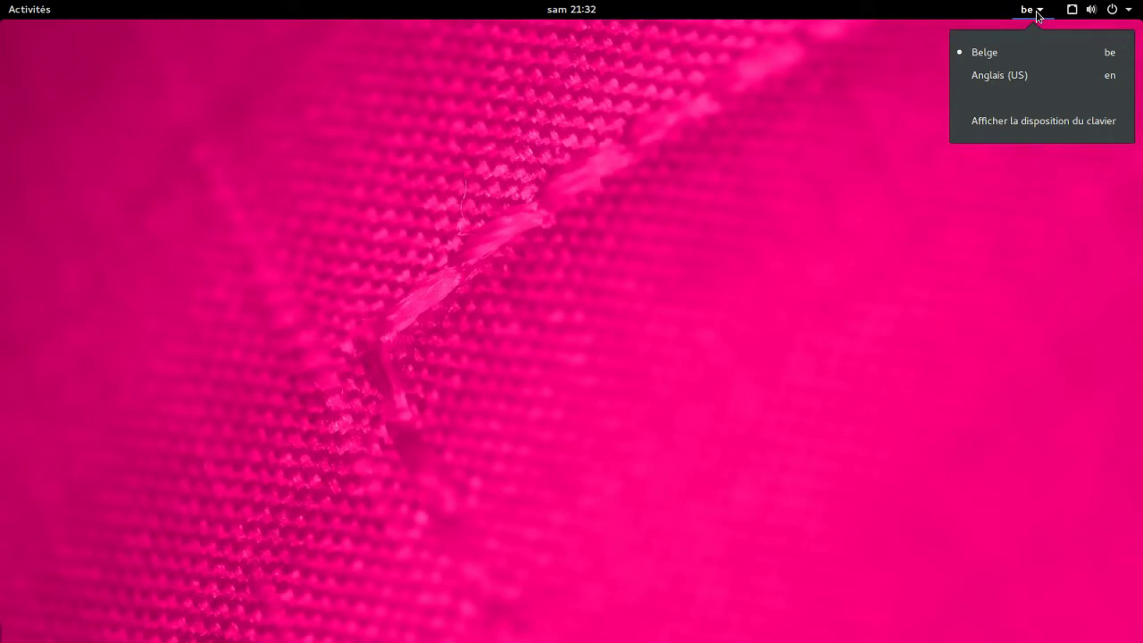
{"action": "left_click", "coordinate": [1038, 13]}
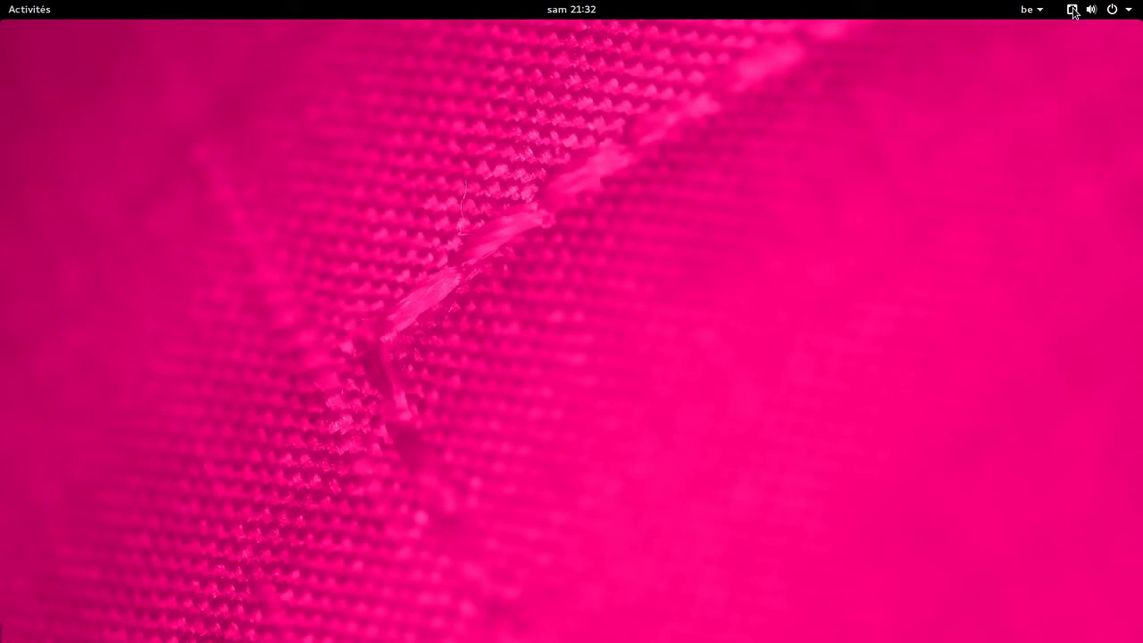
{"action": "left_click", "coordinate": [1074, 12]}
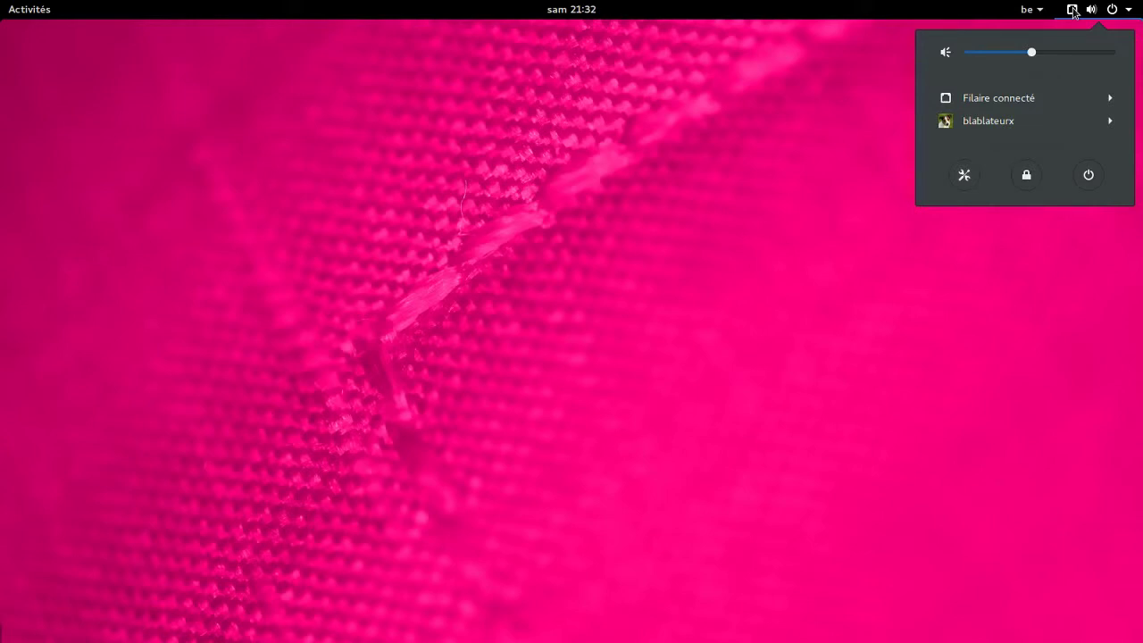
{"action": "left_click", "coordinate": [965, 174]}
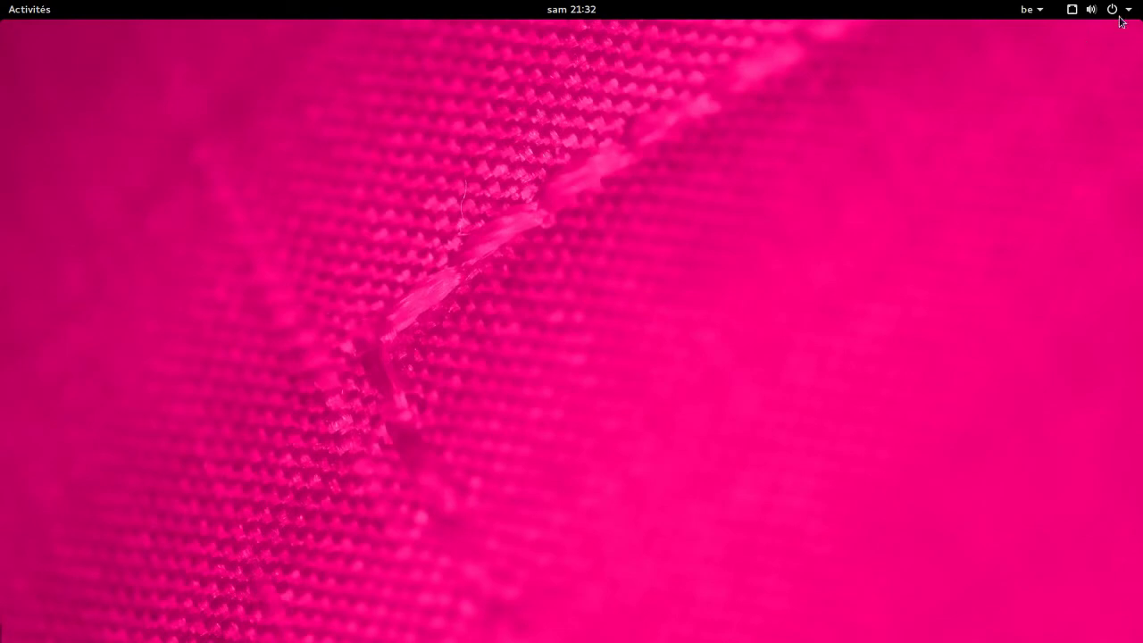
{"action": "left_click", "coordinate": [1123, 11]}
{"action": "left_click", "coordinate": [174, 130]}
- Find Outil de personnalisation by searching for "tw", enable Thème sombre global in its Apparence settings, and close it
{"action": "left_click", "coordinate": [42, 16]}
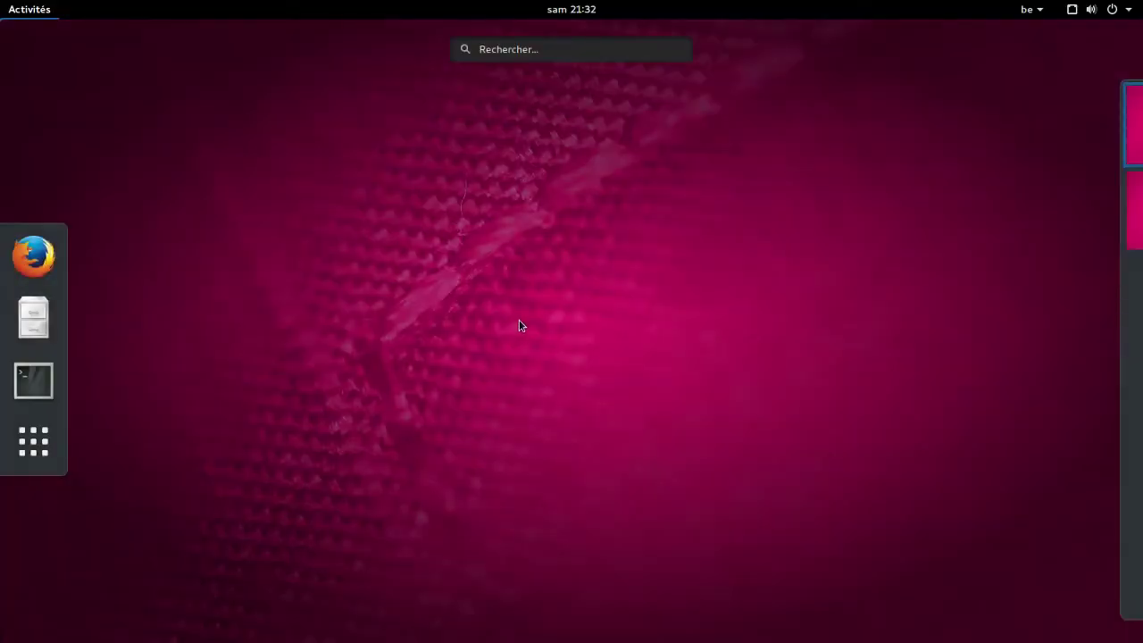
{"action": "type", "text": "tw"}
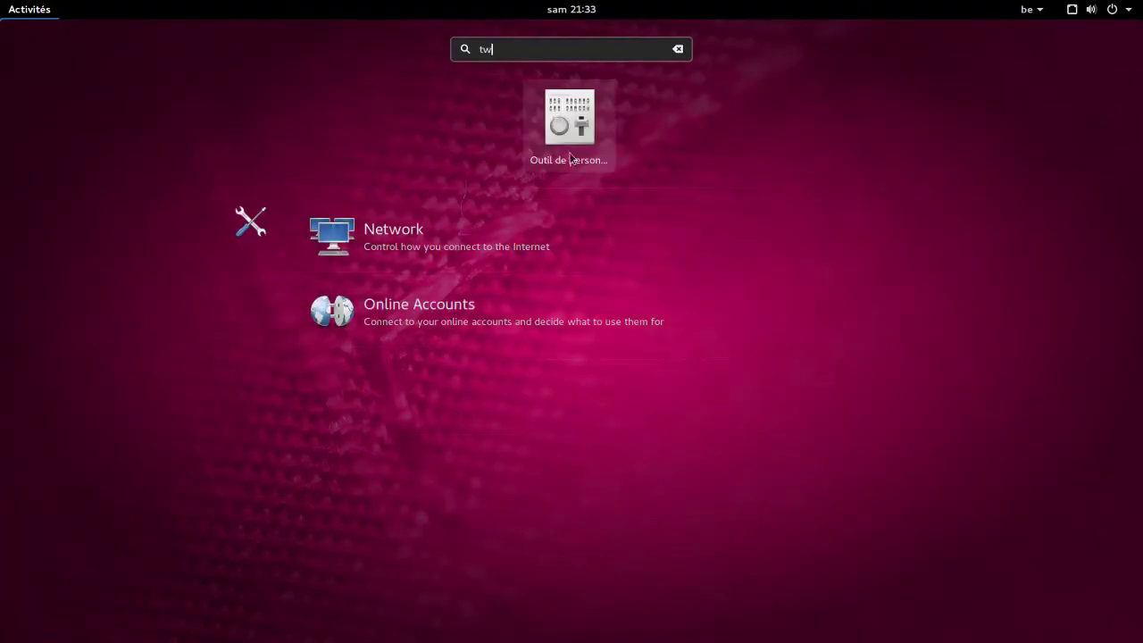
{"action": "left_click", "coordinate": [564, 110]}
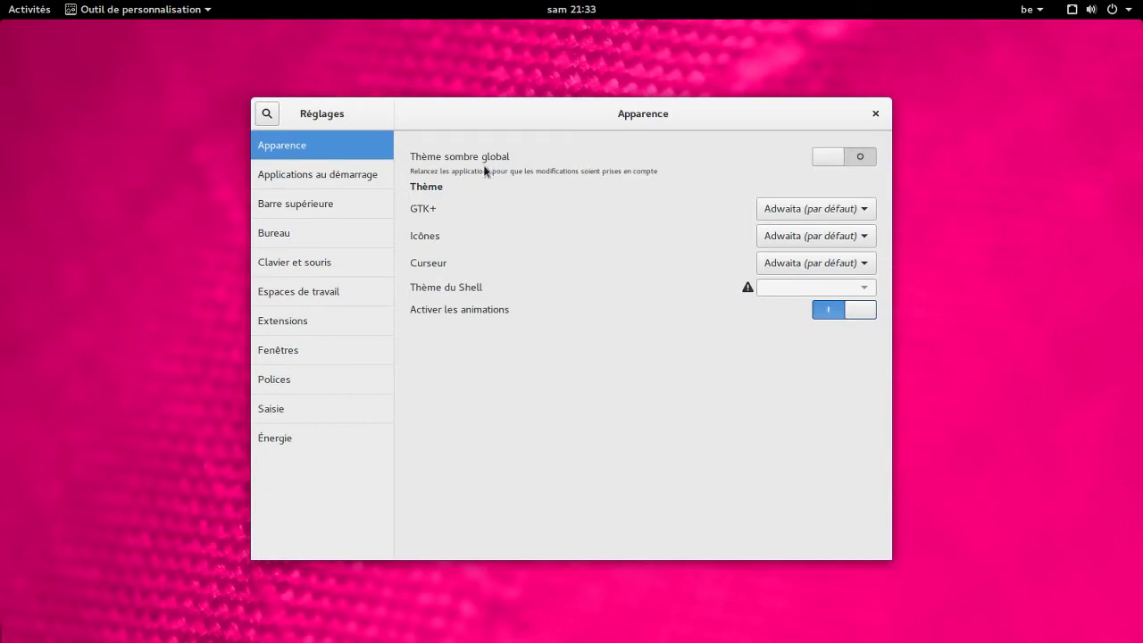
{"action": "left_click", "coordinate": [820, 158]}
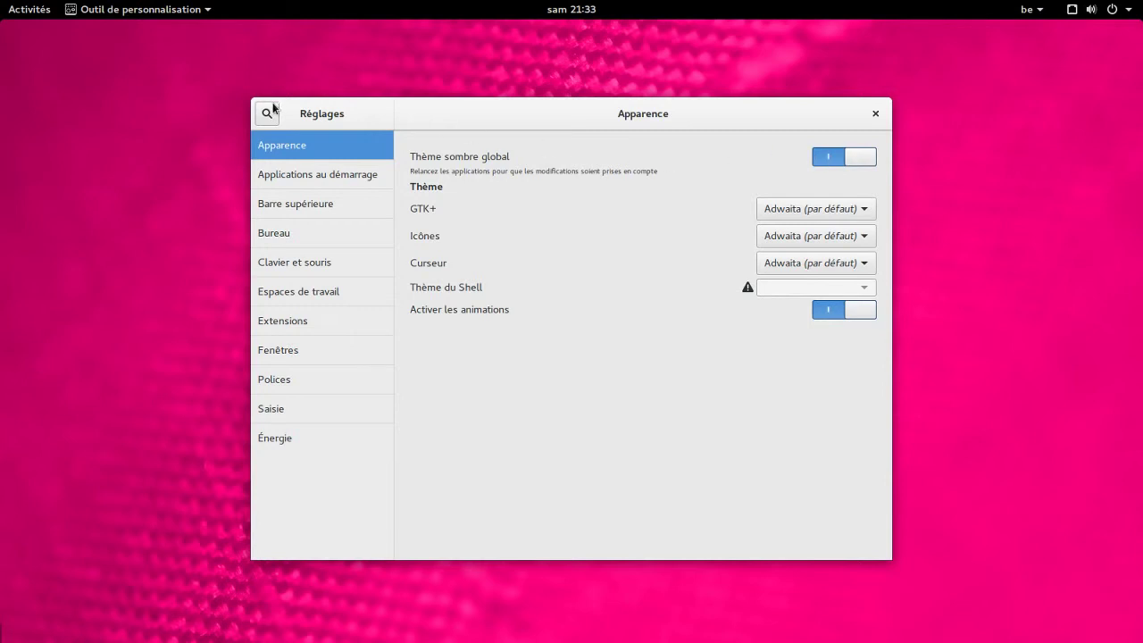
{"action": "left_click", "coordinate": [877, 114]}
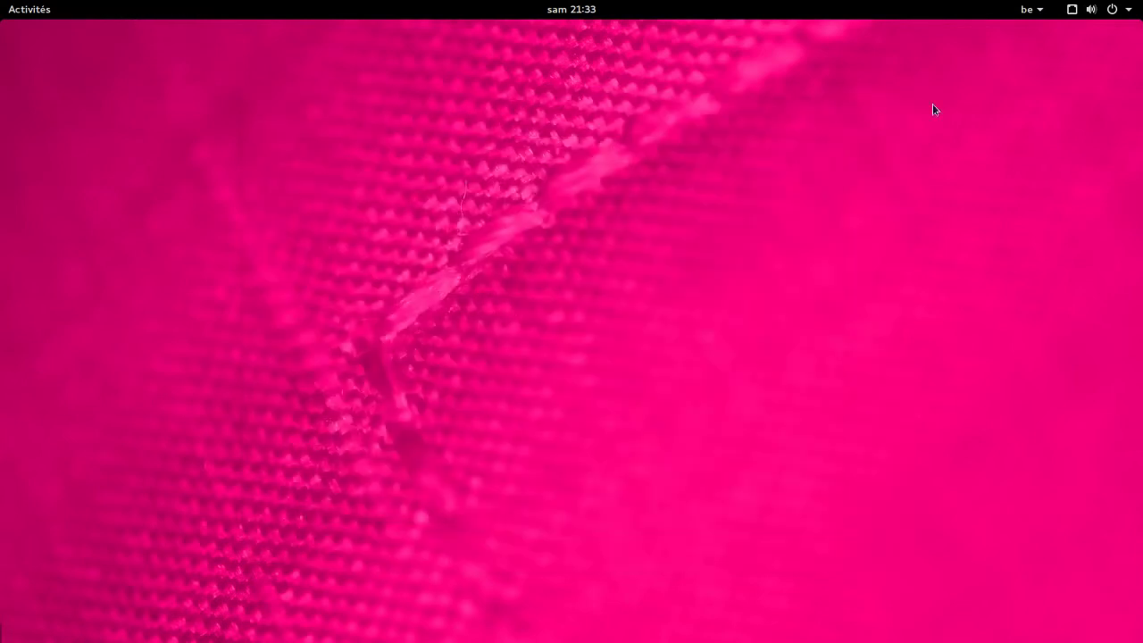
- Open the Fichiers file manager to check the dark theme, and close it
{"action": "left_click", "coordinate": [45, 14]}
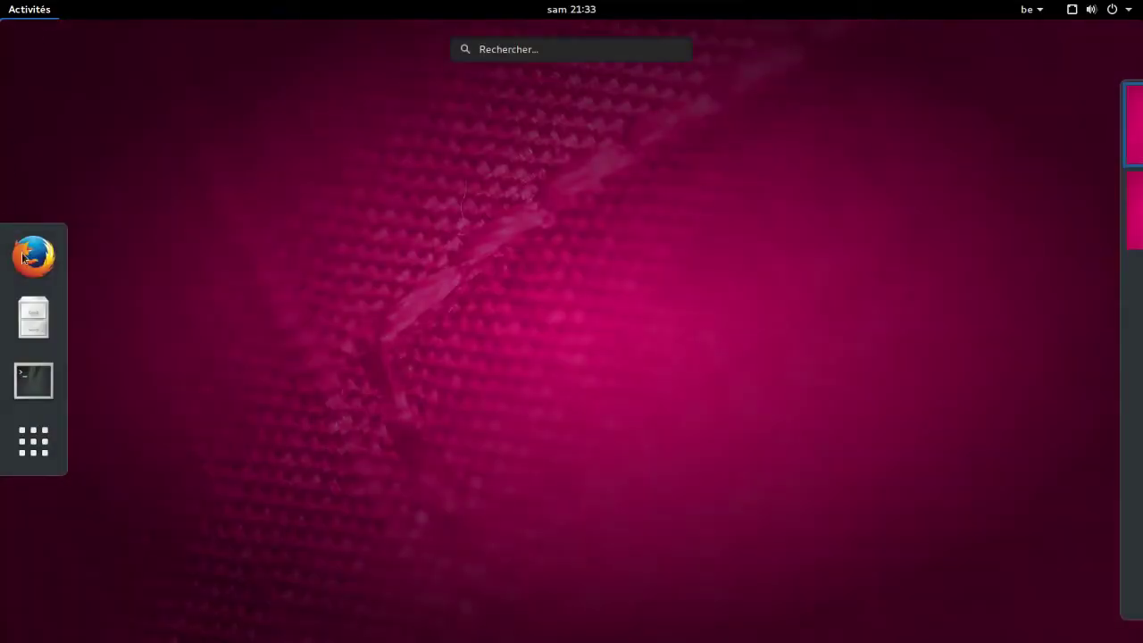
{"action": "left_click", "coordinate": [35, 308]}
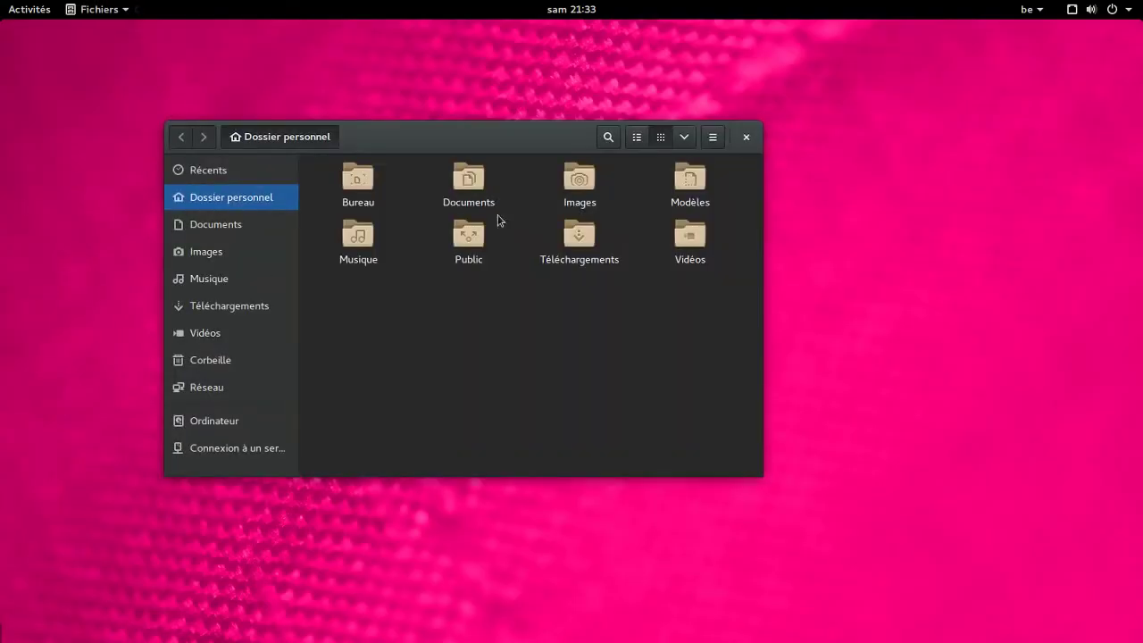
{"action": "left_click", "coordinate": [745, 136]}
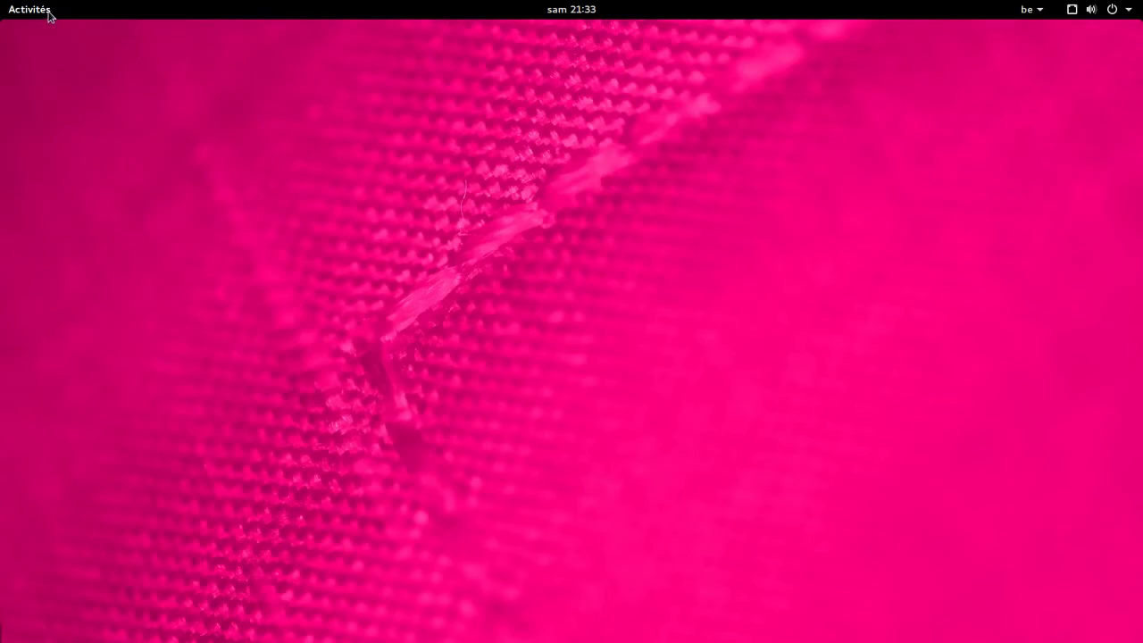
- Find Outil de personnalisation by searching for "twe", and check the list of addable applications in its Applications au démarrage settings without adding any
{"action": "left_click", "coordinate": [46, 9]}
{"action": "type", "text": "twe"}
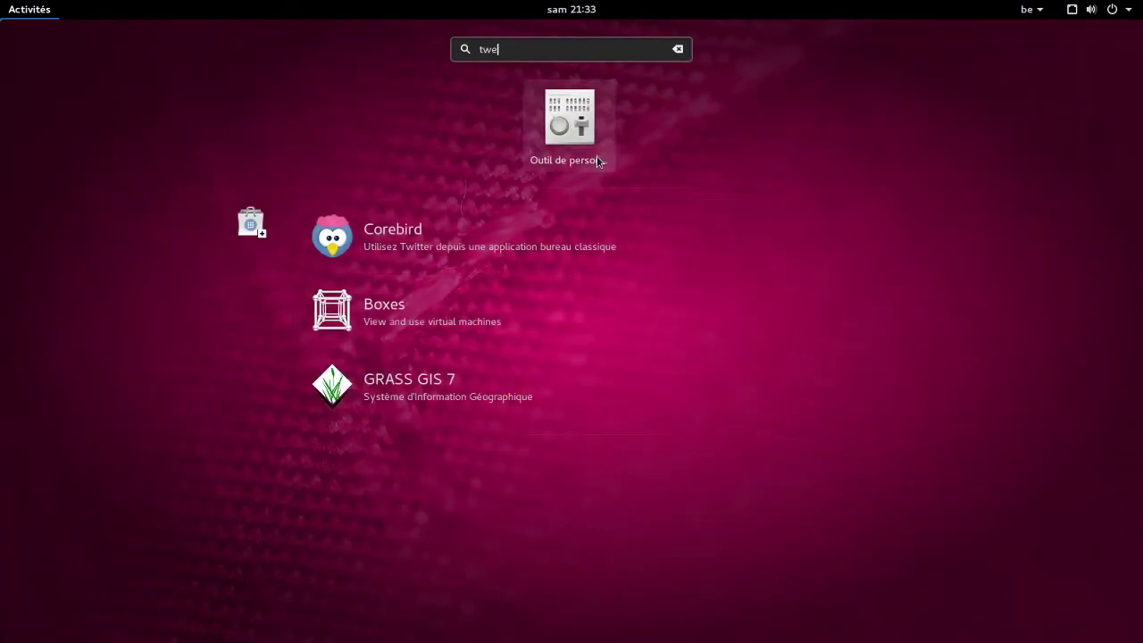
{"action": "left_click", "coordinate": [595, 150]}
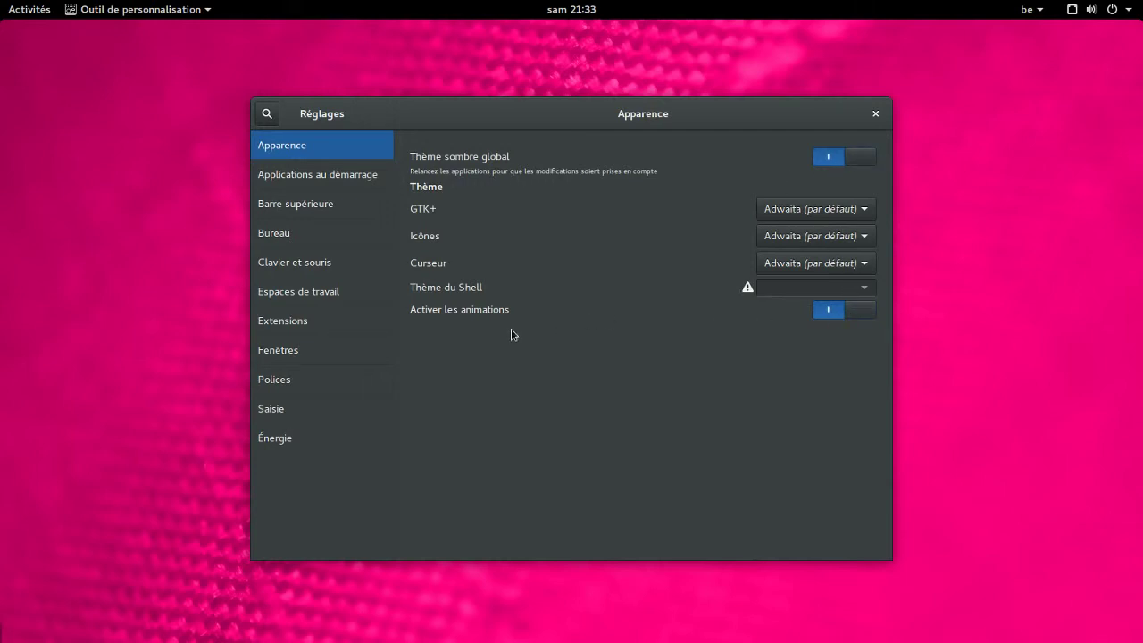
{"action": "left_click", "coordinate": [372, 185]}
{"action": "left_click", "coordinate": [577, 159]}
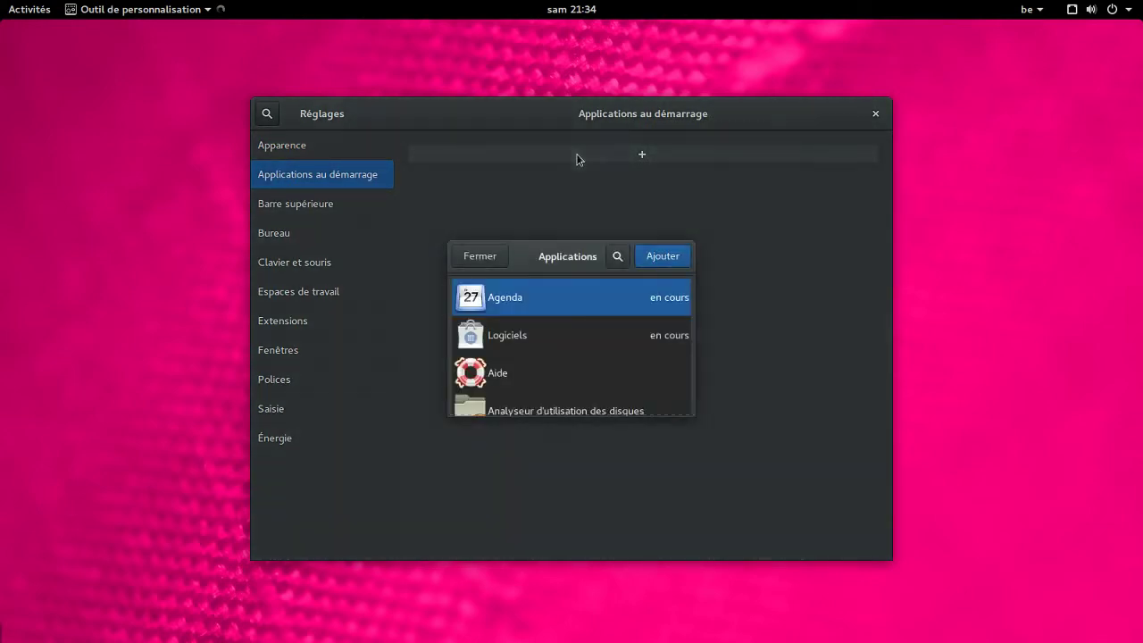
{"action": "left_click", "coordinate": [490, 258]}
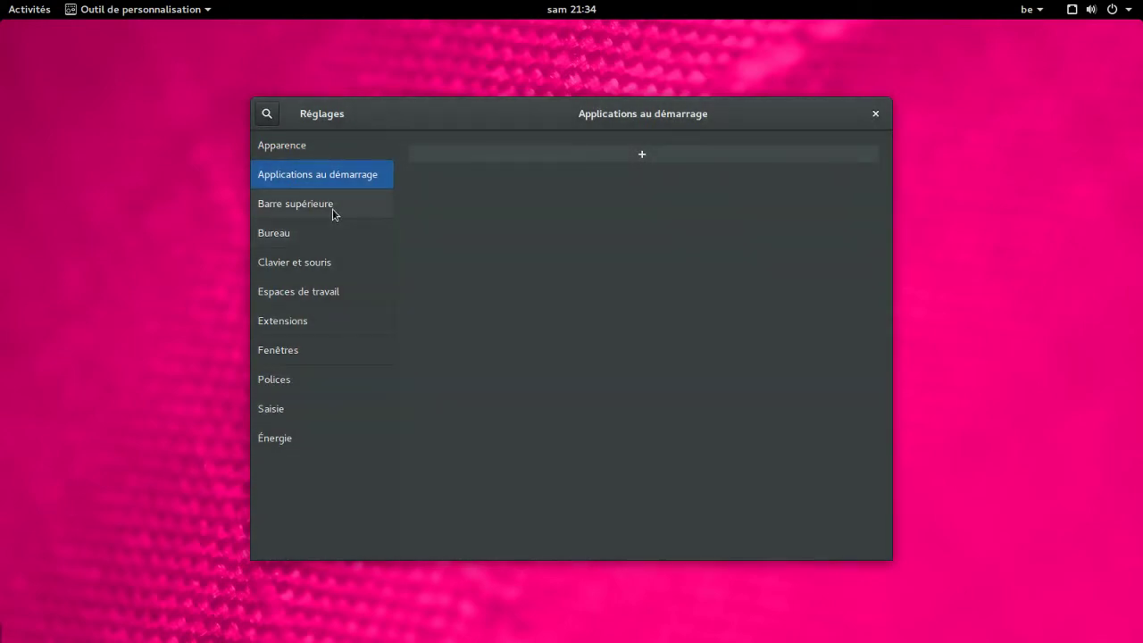
- In the Barre supérieure settings, turn Afficher le menu de l'application off and on again, checking the effect on the top bar
{"action": "left_click", "coordinate": [332, 208]}
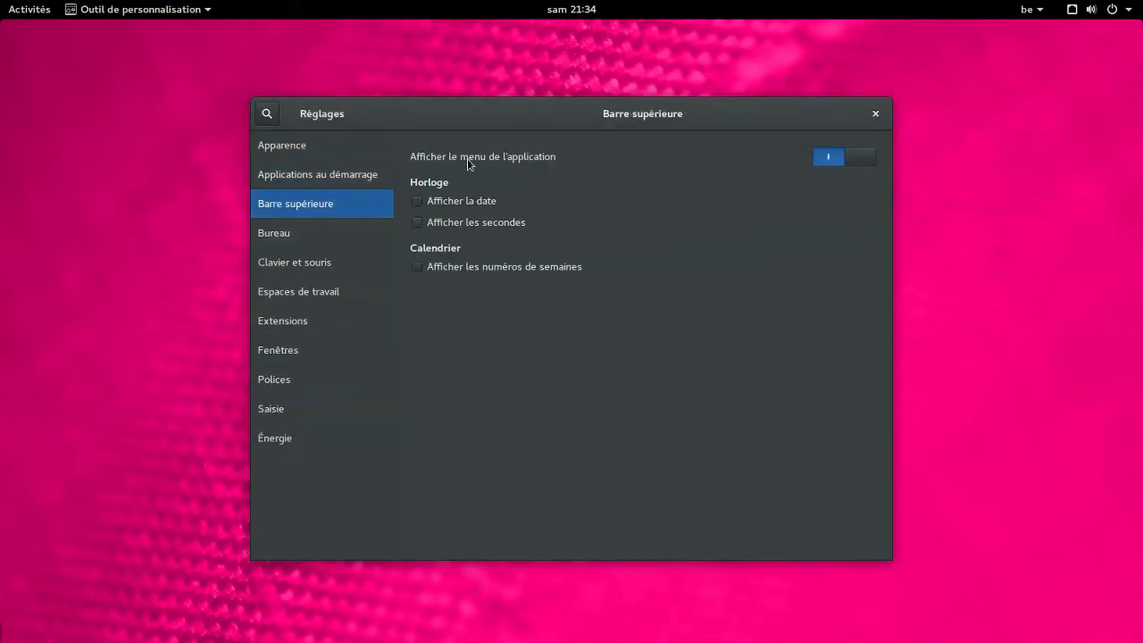
{"action": "left_click", "coordinate": [856, 163]}
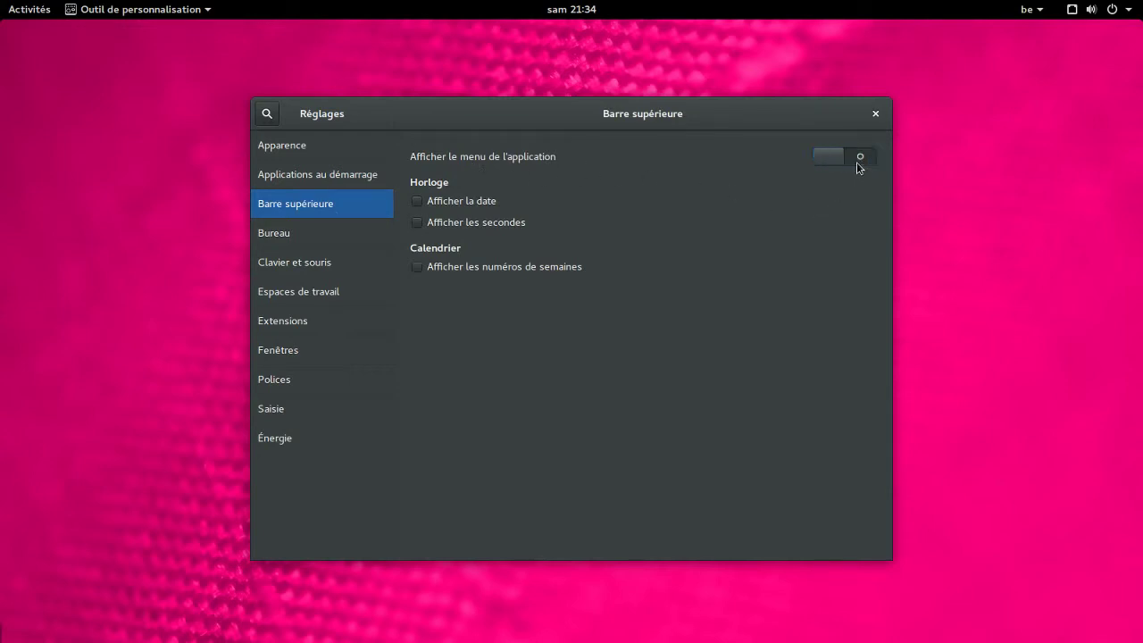
{"action": "left_click", "coordinate": [43, 18]}
{"action": "left_click", "coordinate": [43, 18]}
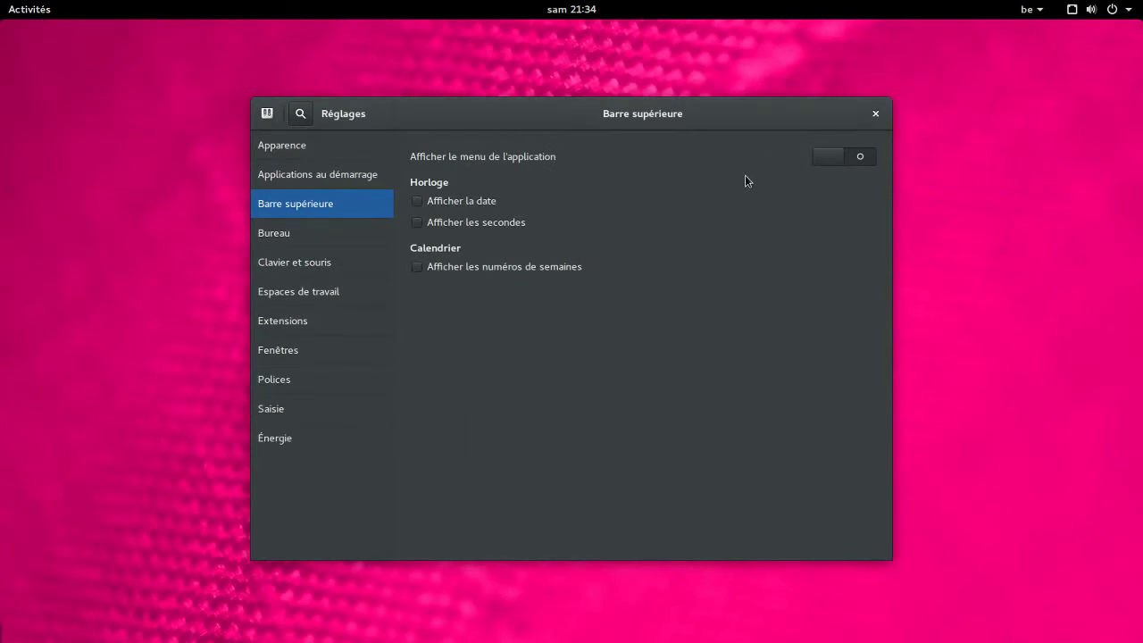
{"action": "left_click", "coordinate": [837, 157]}
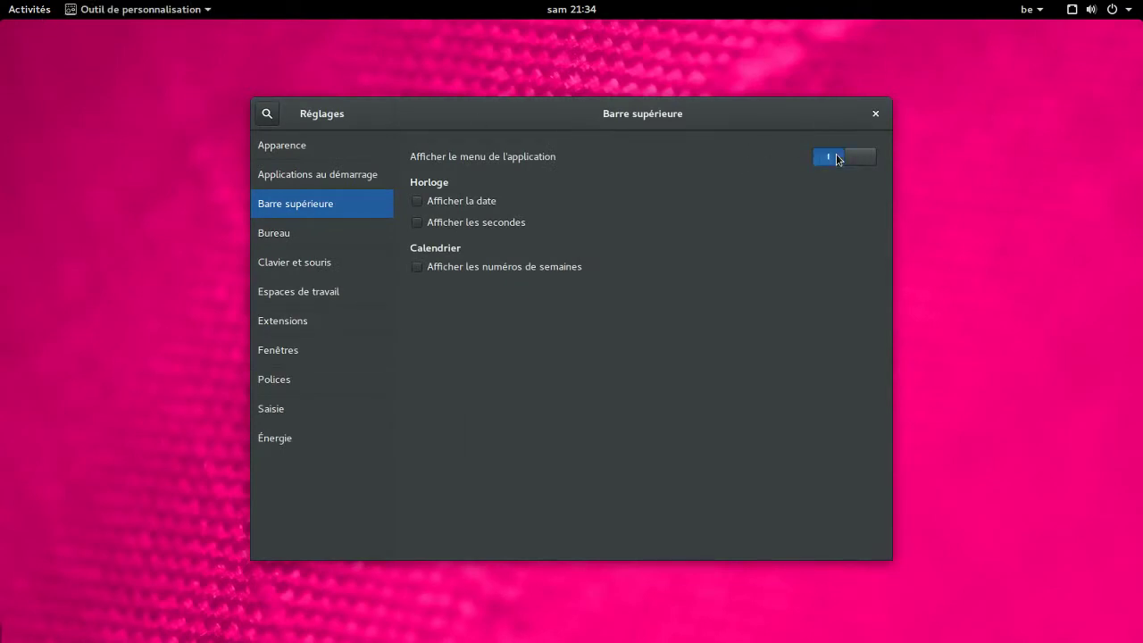
{"action": "left_click", "coordinate": [211, 15]}
{"action": "left_click", "coordinate": [213, 17]}
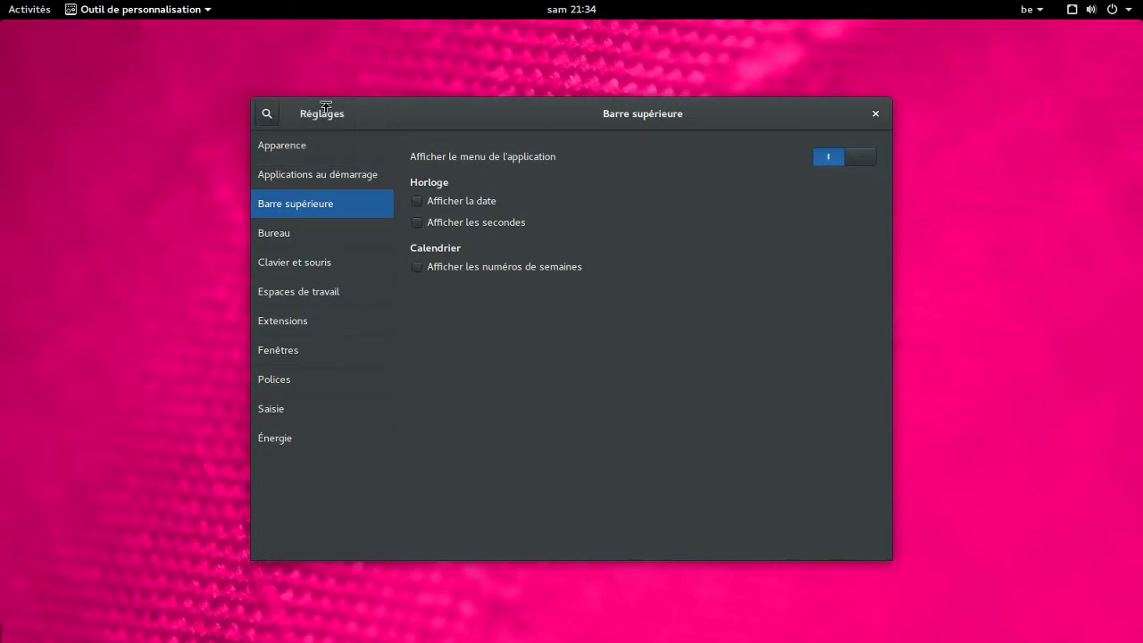
- Enable Afficher la date for the clock and Afficher les numéros de semaines for the calendar, and check the calendar
{"action": "left_click", "coordinate": [418, 202]}
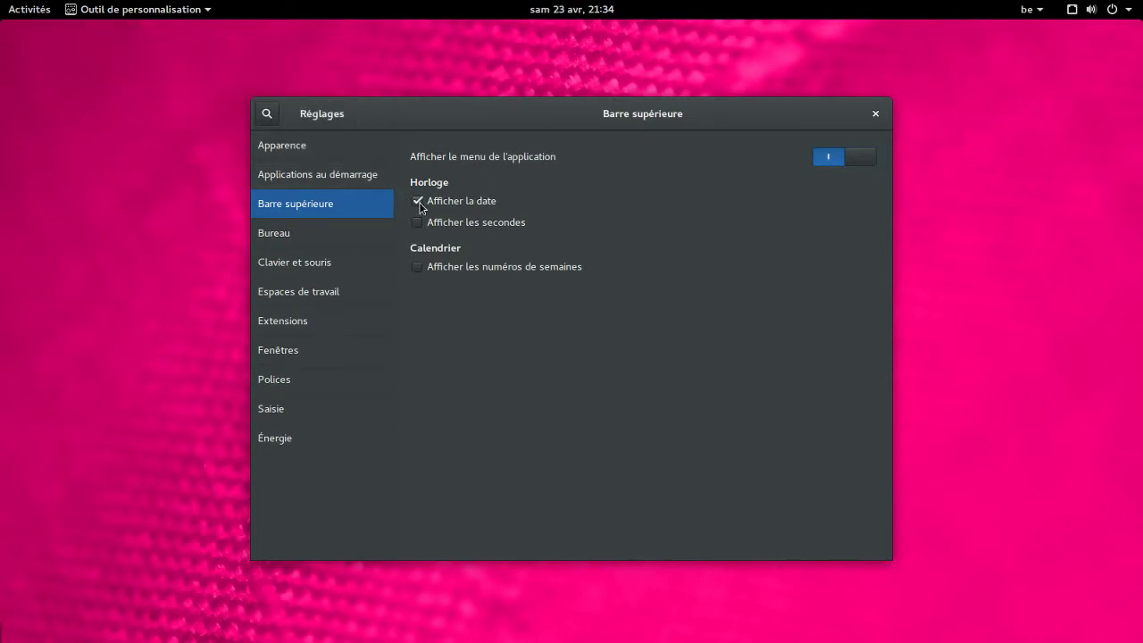
{"action": "left_click", "coordinate": [418, 223]}
{"action": "left_click", "coordinate": [418, 224]}
{"action": "left_click", "coordinate": [564, 11]}
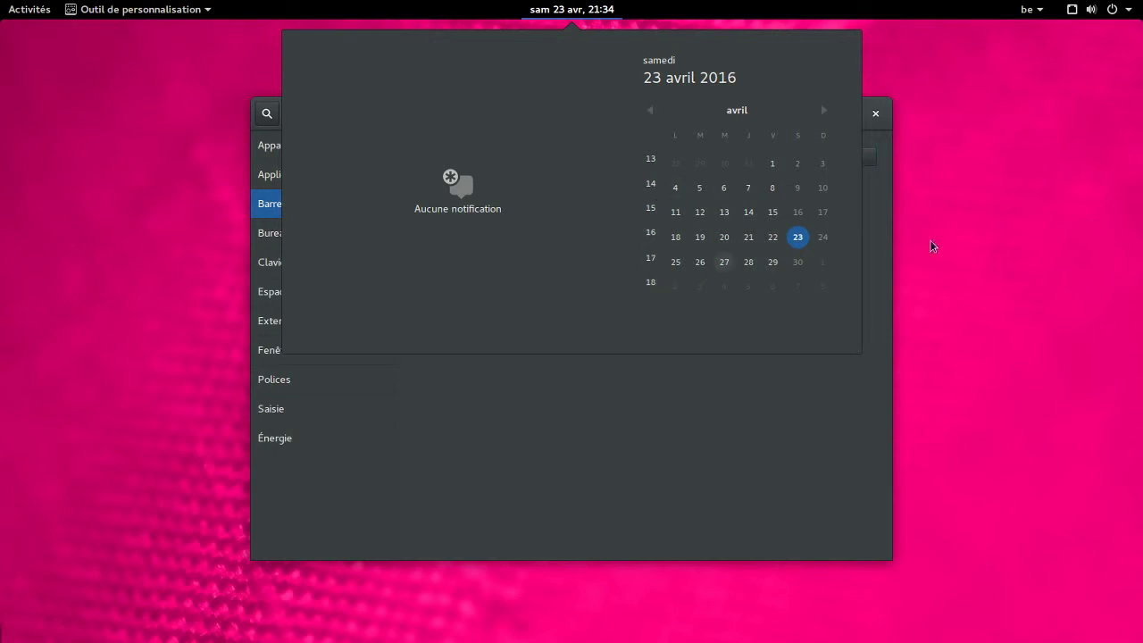
{"action": "left_click", "coordinate": [1025, 238]}
- Check the desktop's context menu and enable Icônes sur le bureau in the Bureau settings
{"action": "left_click", "coordinate": [346, 233]}
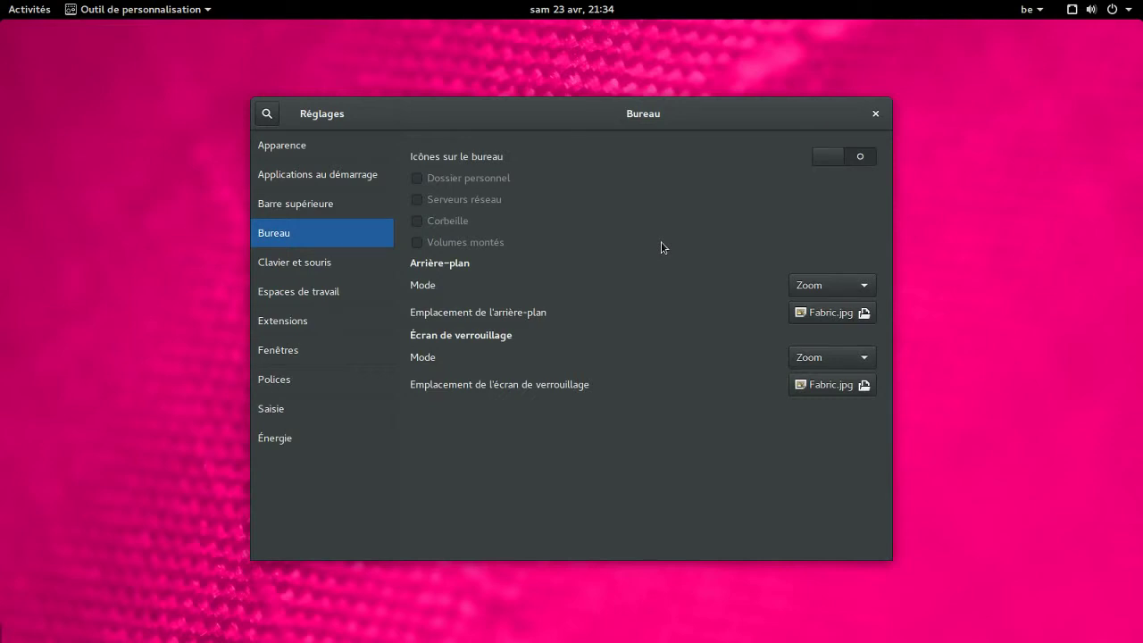
{"action": "right_click", "coordinate": [123, 254]}
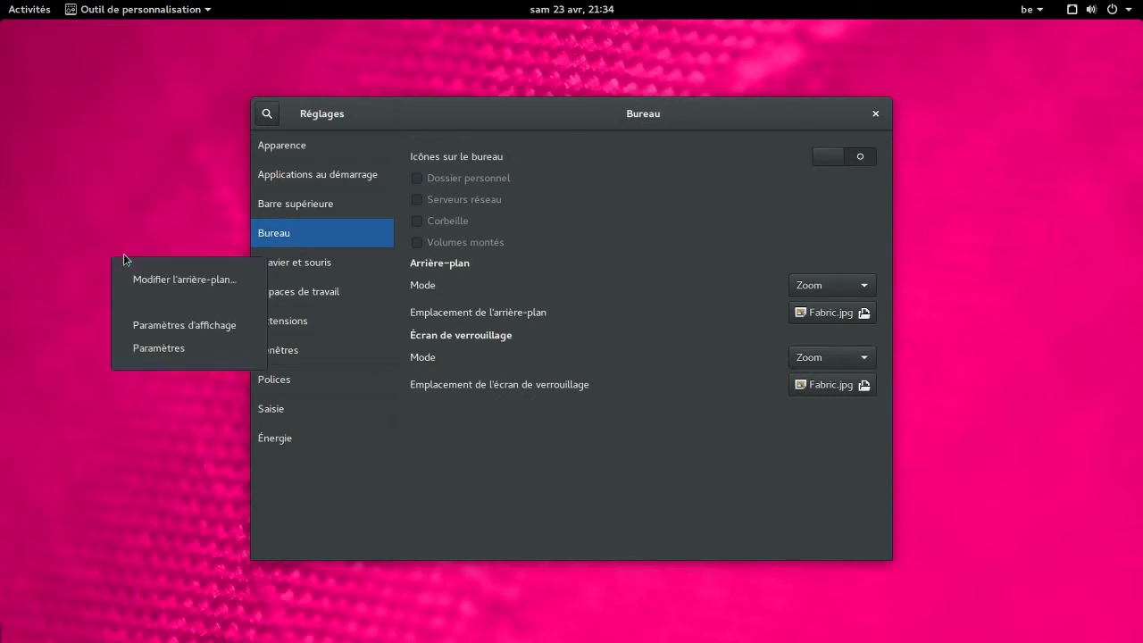
{"action": "left_click", "coordinate": [159, 407]}
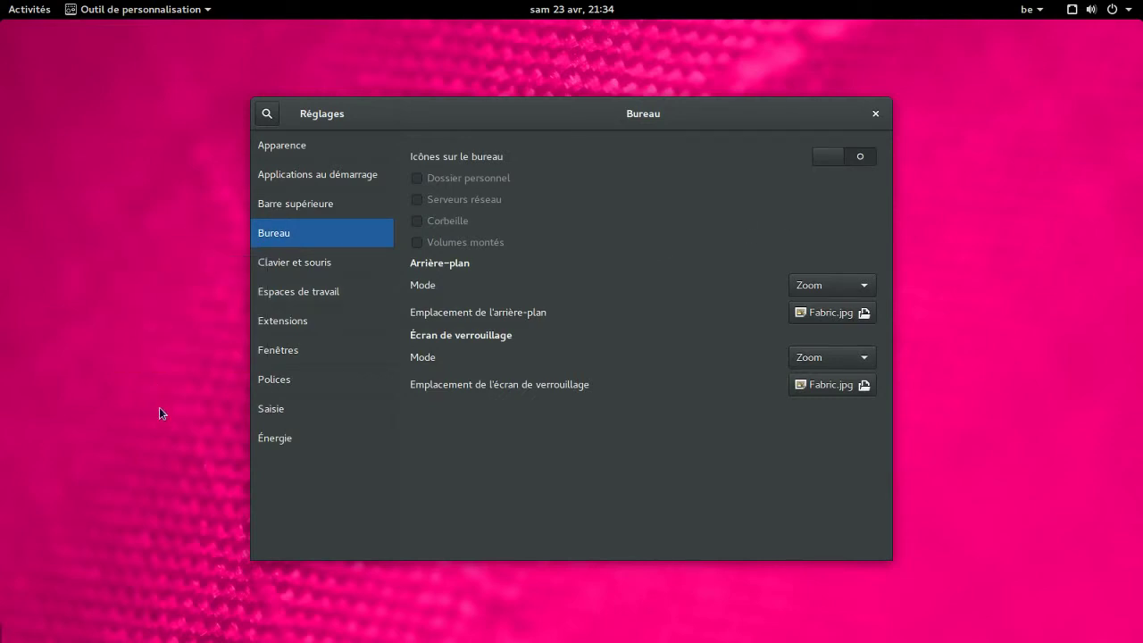
{"action": "left_click", "coordinate": [824, 159]}
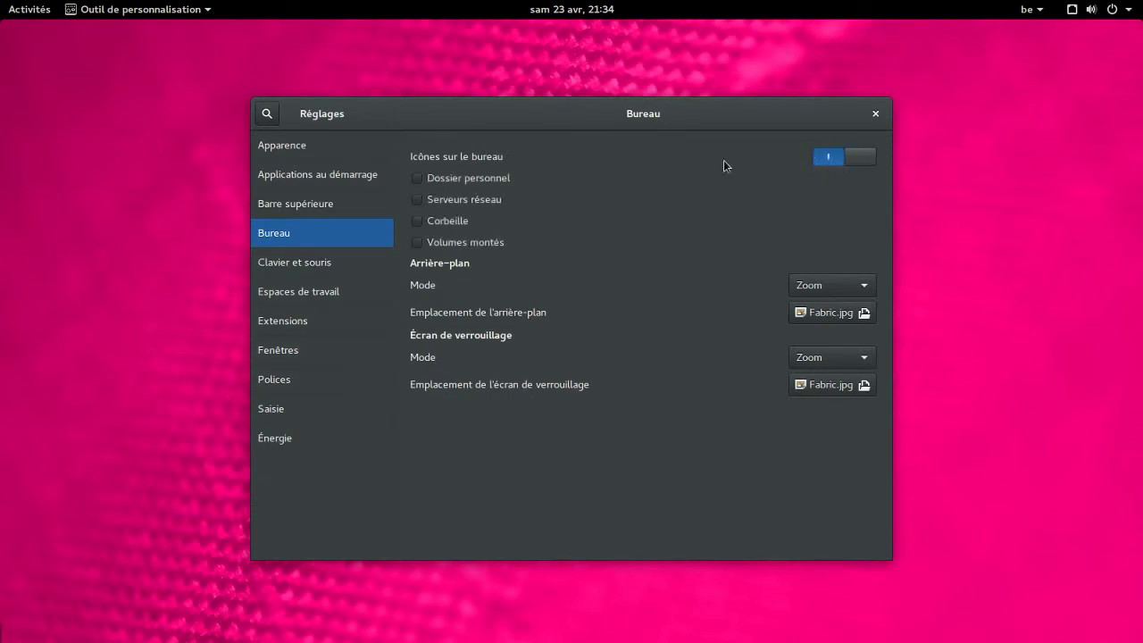
- Try the Dossier personnel, Serveurs réseau, Corbeille and Volumes montés desktop icons, and disable them all again
{"action": "left_click", "coordinate": [494, 179]}
{"action": "left_click", "coordinate": [482, 202]}
{"action": "left_click", "coordinate": [460, 223]}
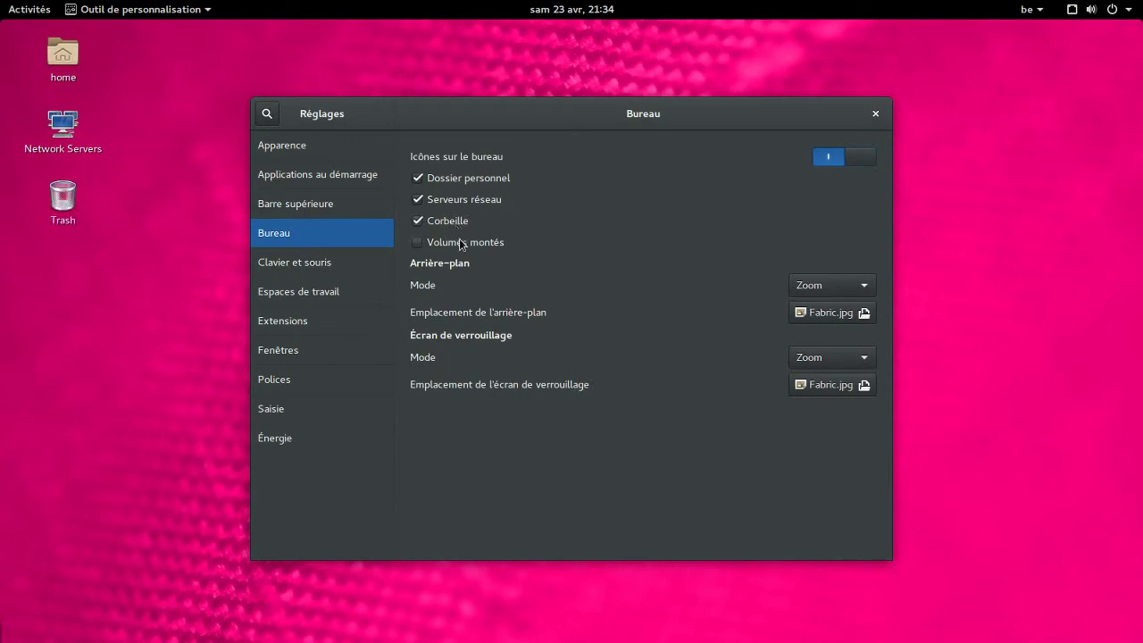
{"action": "left_click", "coordinate": [461, 244]}
{"action": "left_click", "coordinate": [459, 241]}
{"action": "left_click", "coordinate": [456, 199]}
{"action": "left_click", "coordinate": [461, 180]}
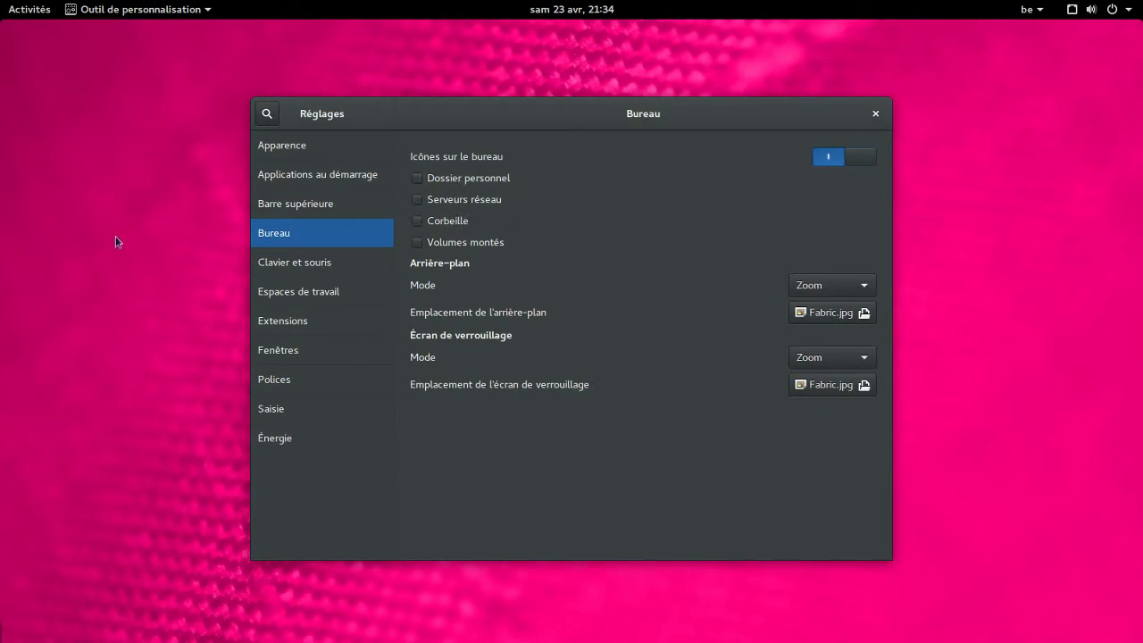
- Create a new folder named blablaLINUX on the desktop
{"action": "right_click", "coordinate": [85, 200]}
{"action": "left_click", "coordinate": [101, 214]}
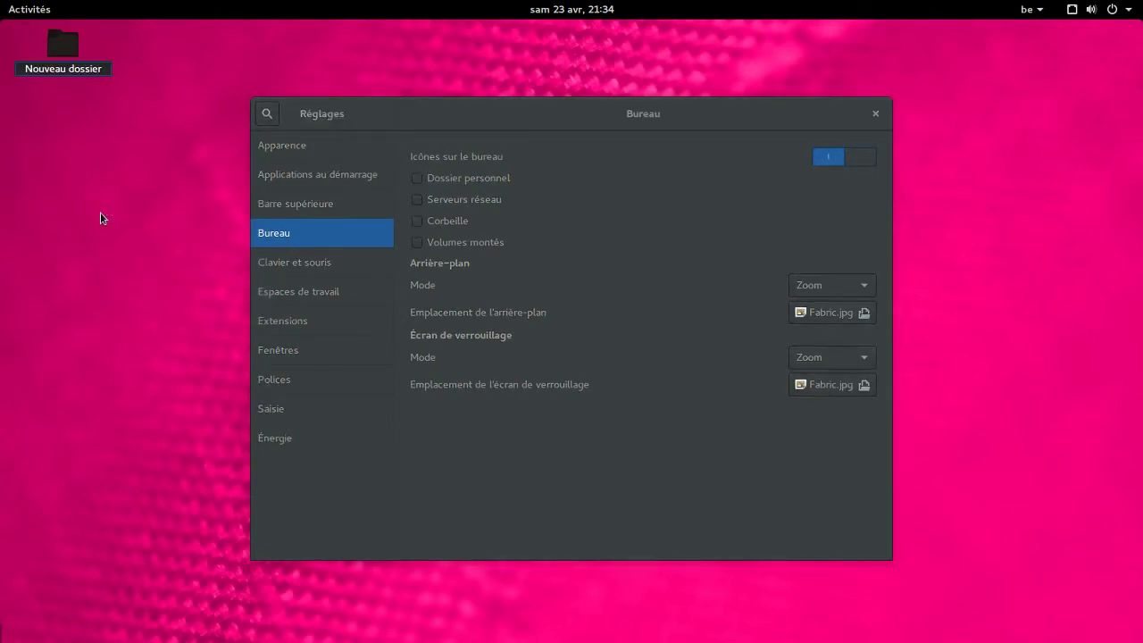
{"action": "type", "text": "blablaLINUX"}
{"action": "key", "text": "Return"}
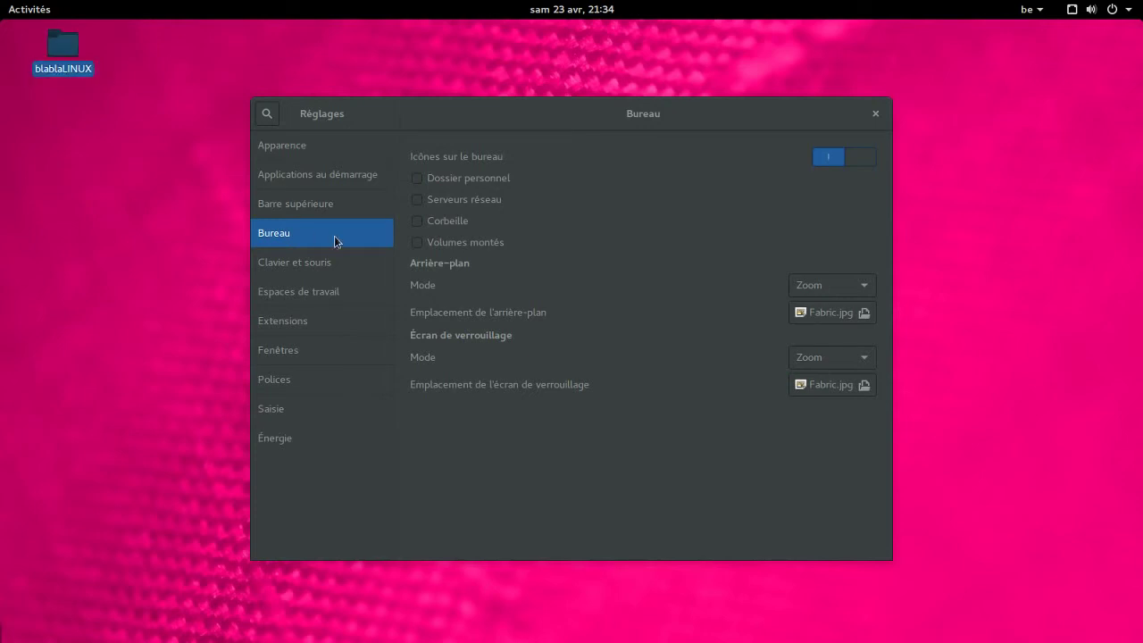
- Turn Icônes sur le bureau off and on again
{"action": "left_click", "coordinate": [835, 142]}
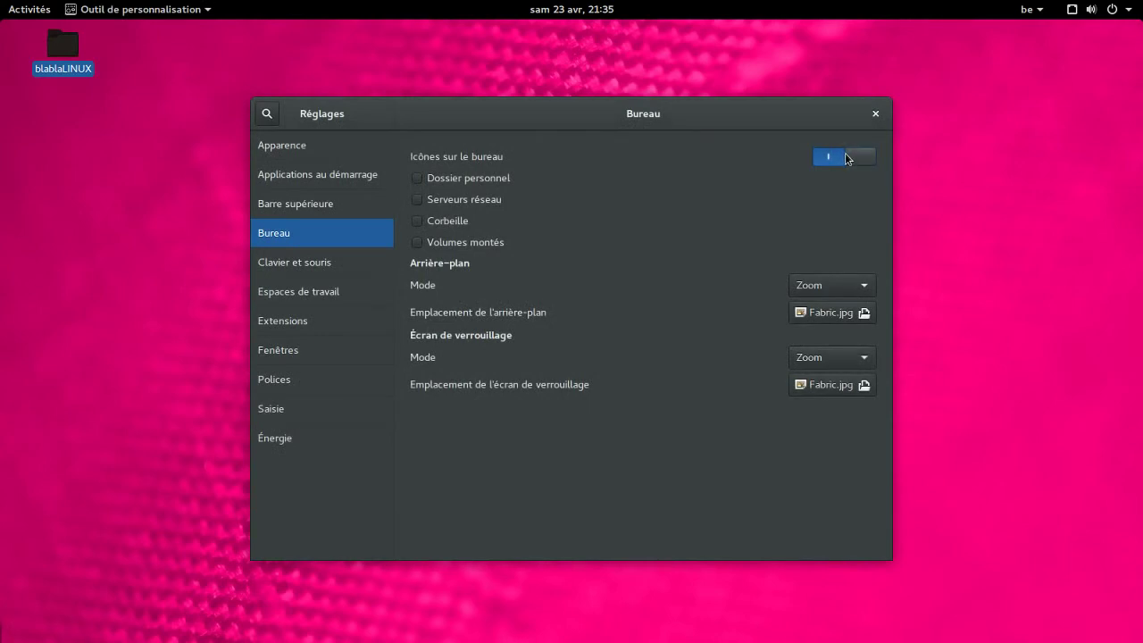
{"action": "left_click", "coordinate": [840, 158]}
{"action": "left_click", "coordinate": [835, 163]}
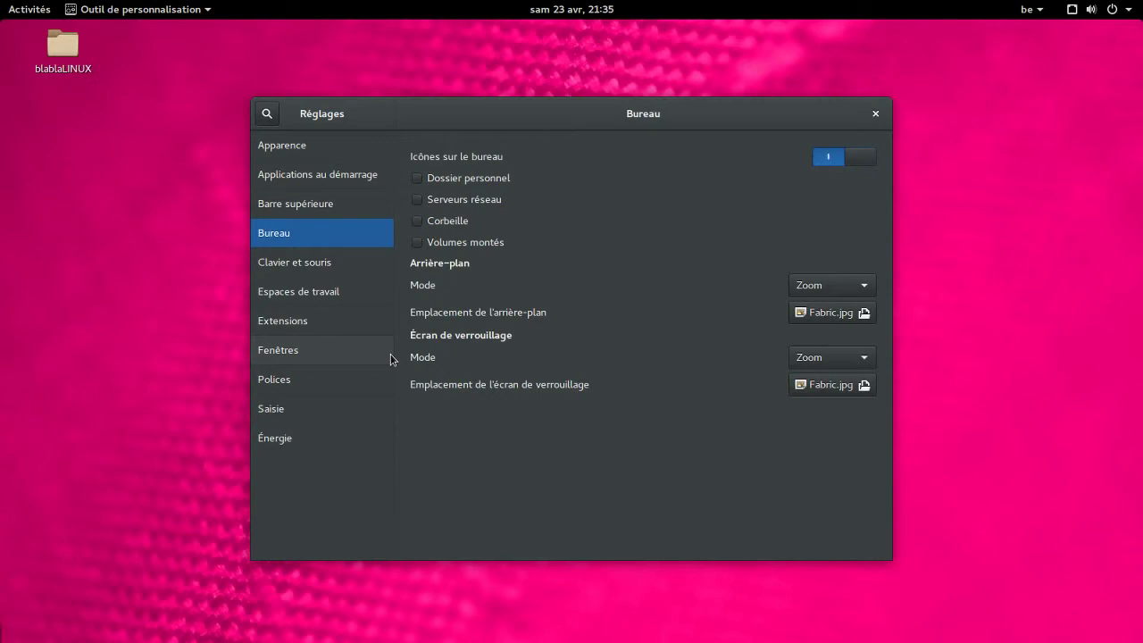
- Examine the Clavier et souris and Espaces de travail settings, and the workspaces in the activities overview
{"action": "left_click", "coordinate": [340, 268]}
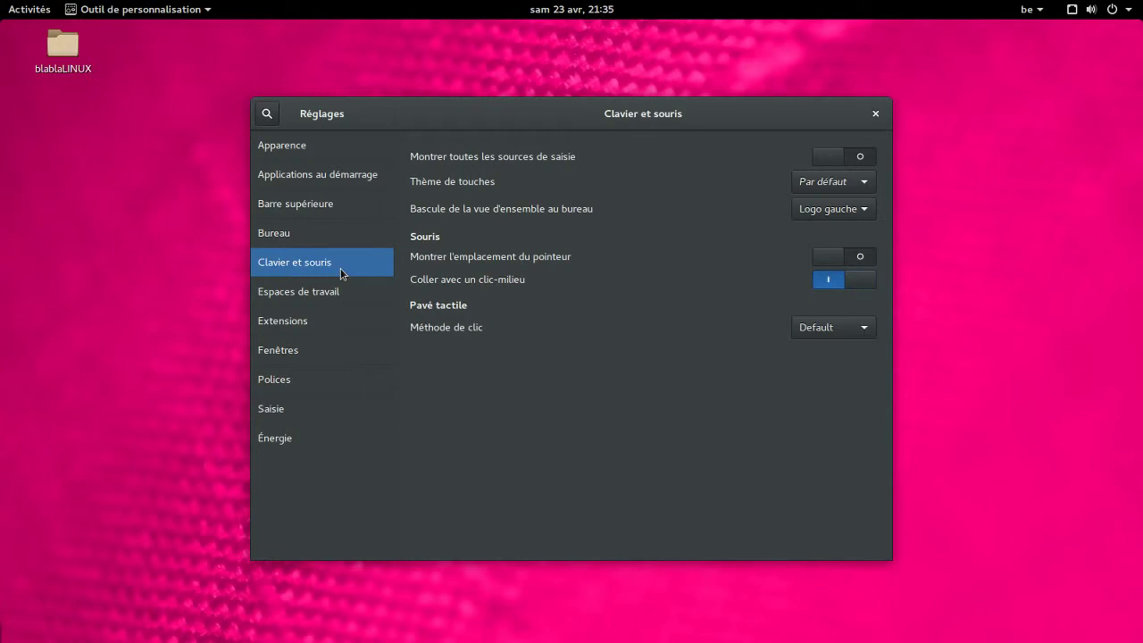
{"action": "left_click", "coordinate": [339, 291]}
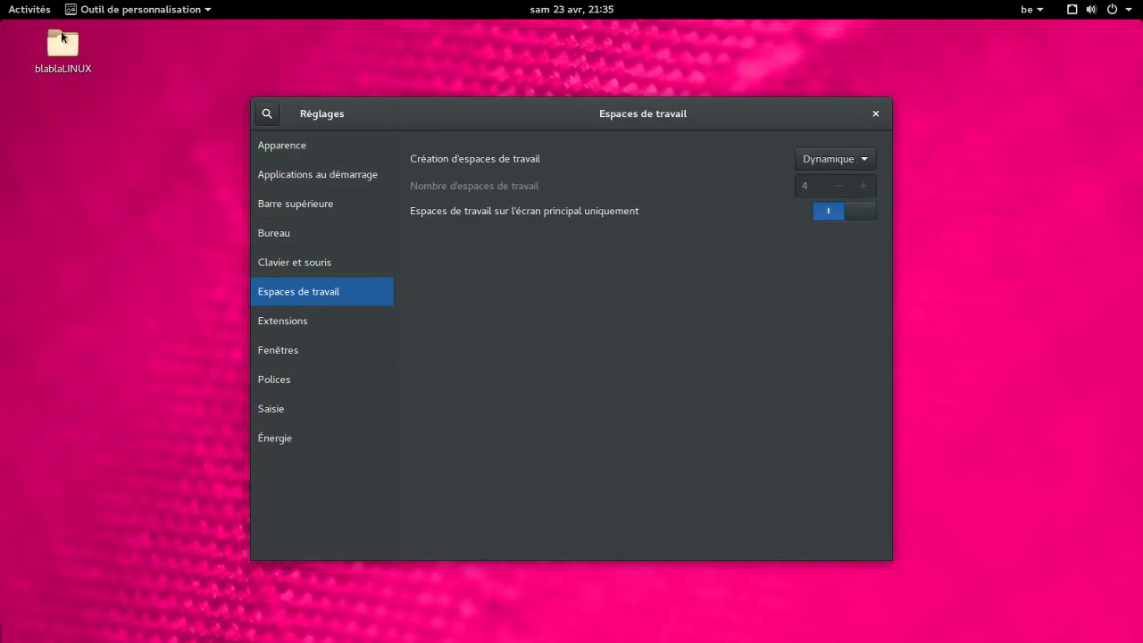
{"action": "left_click", "coordinate": [29, 10]}
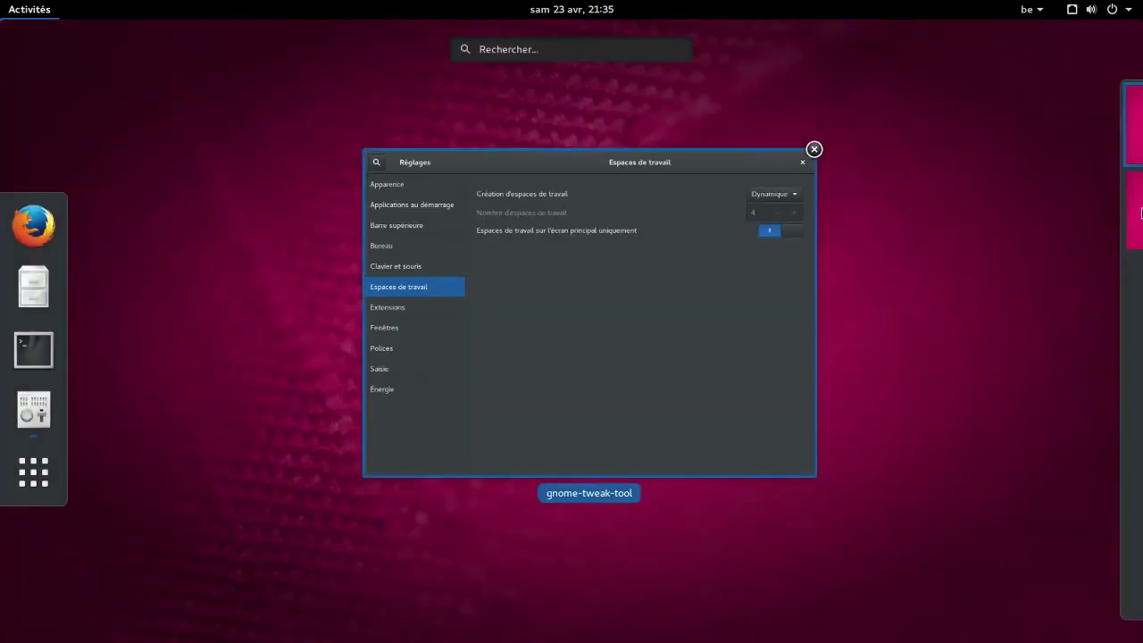
{"action": "mouse_move", "coordinate": [1142, 209]}
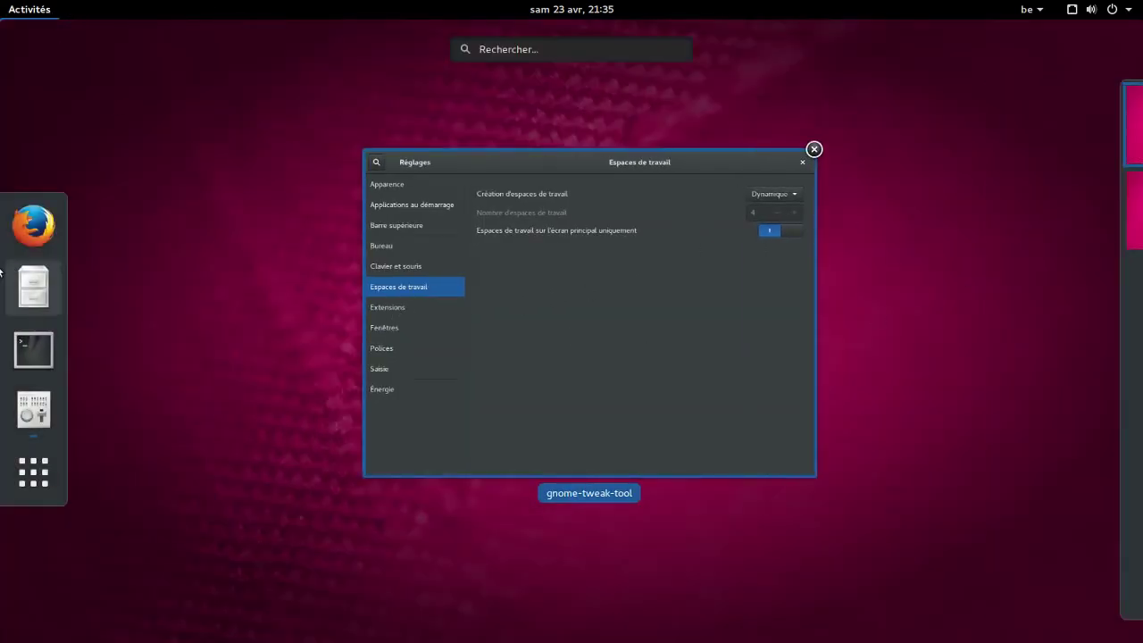
- Open a Terminal window and a Fichiers window alongside the tweak tool
{"action": "left_click", "coordinate": [34, 348]}
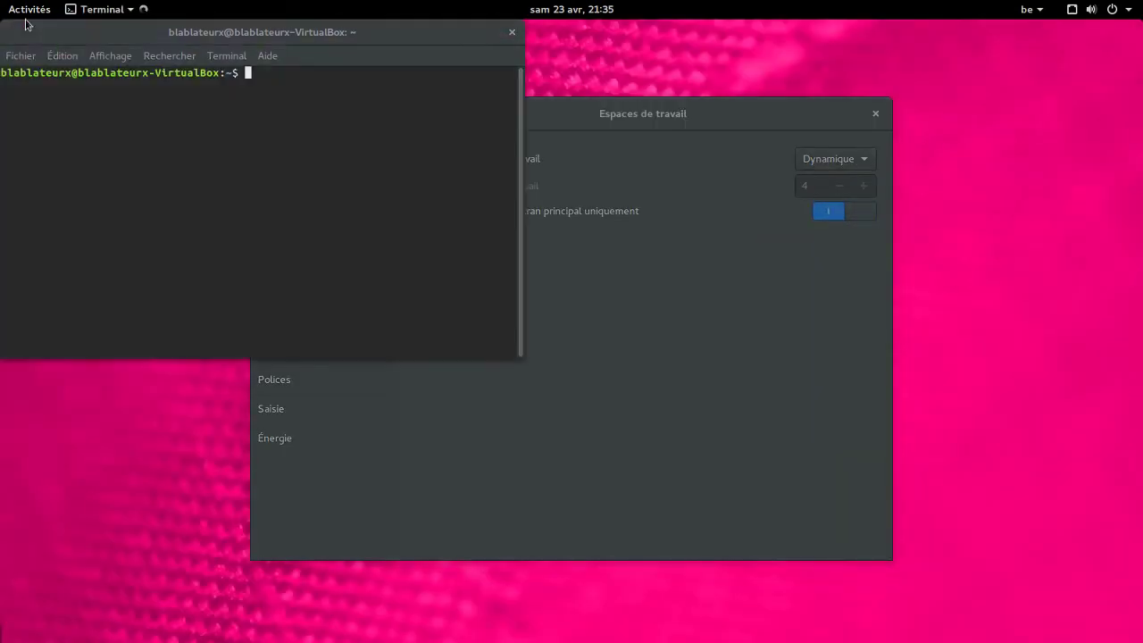
{"action": "left_click", "coordinate": [29, 10]}
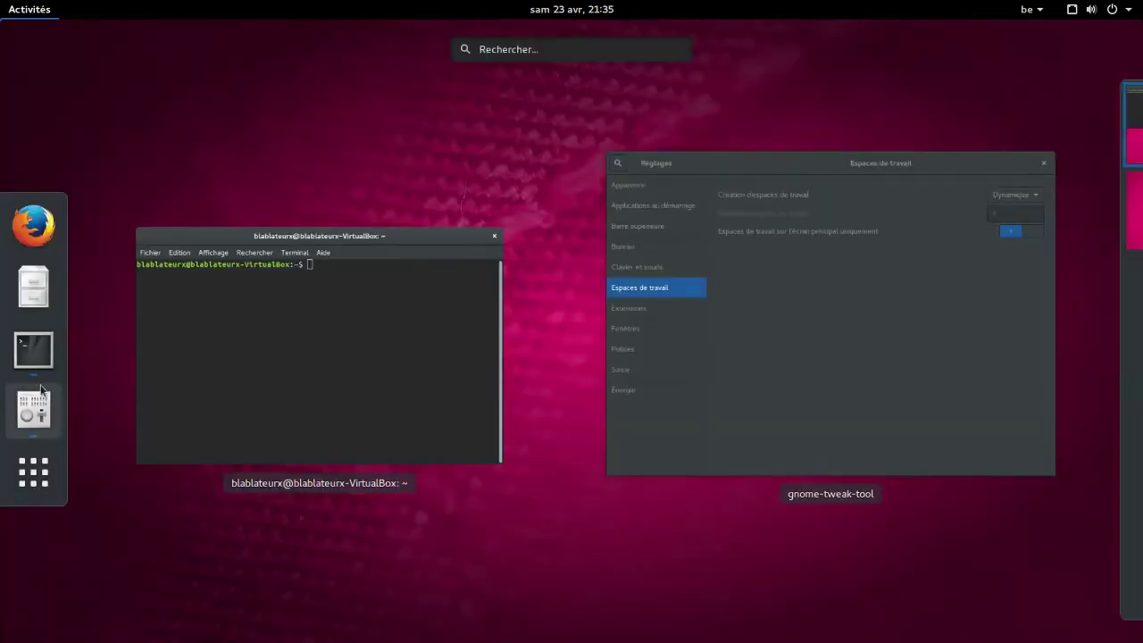
{"action": "left_click", "coordinate": [34, 288]}
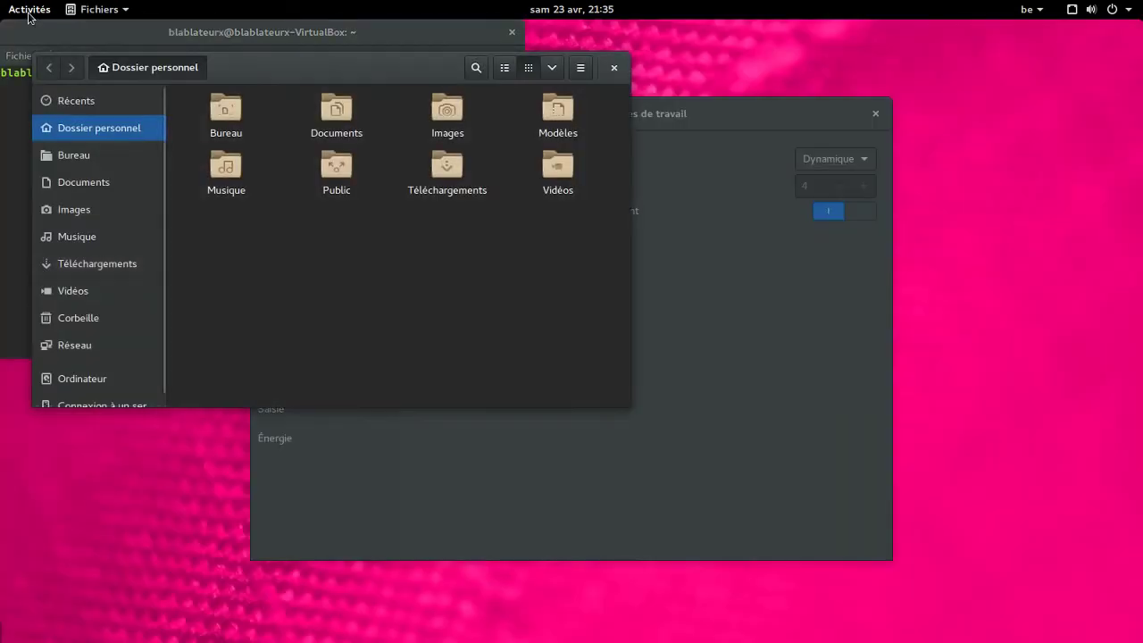
- Move the Terminal window to the second workspace in the activities overview, and return to the tweak tool
{"action": "left_click", "coordinate": [41, 12]}
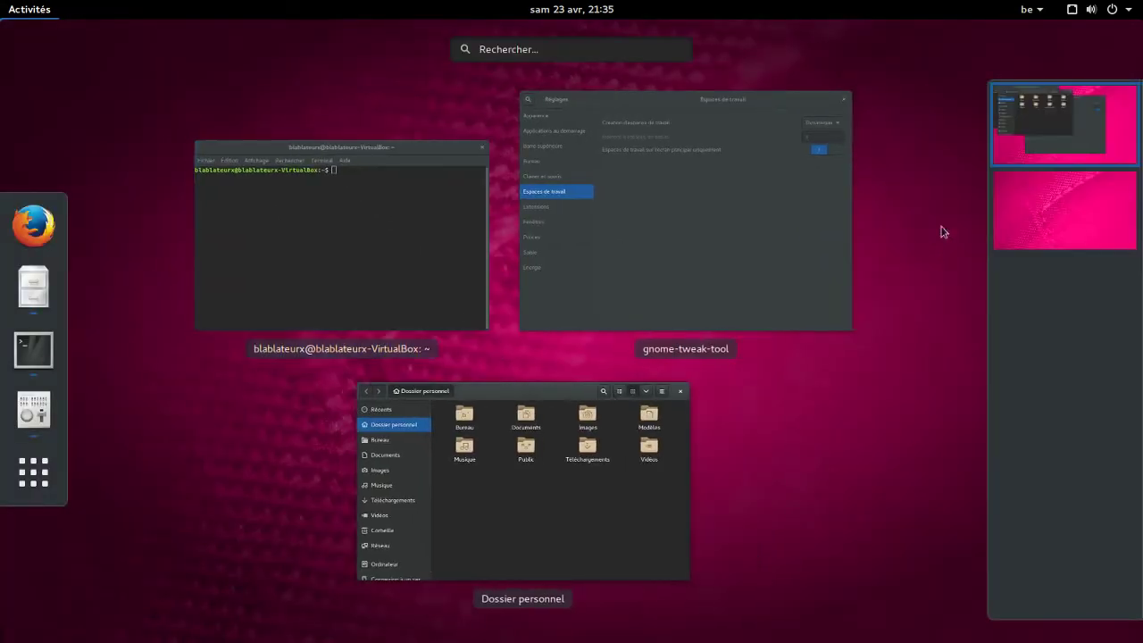
{"action": "left_click_drag", "start_coordinate": [398, 240], "coordinate": [1047, 218]}
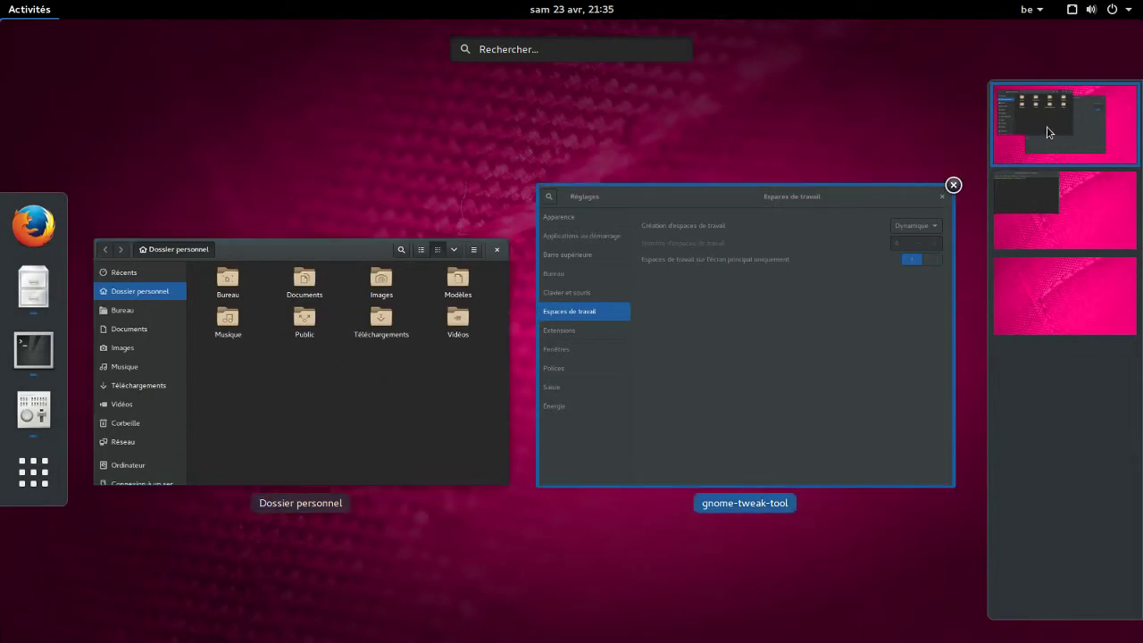
{"action": "left_click", "coordinate": [860, 332]}
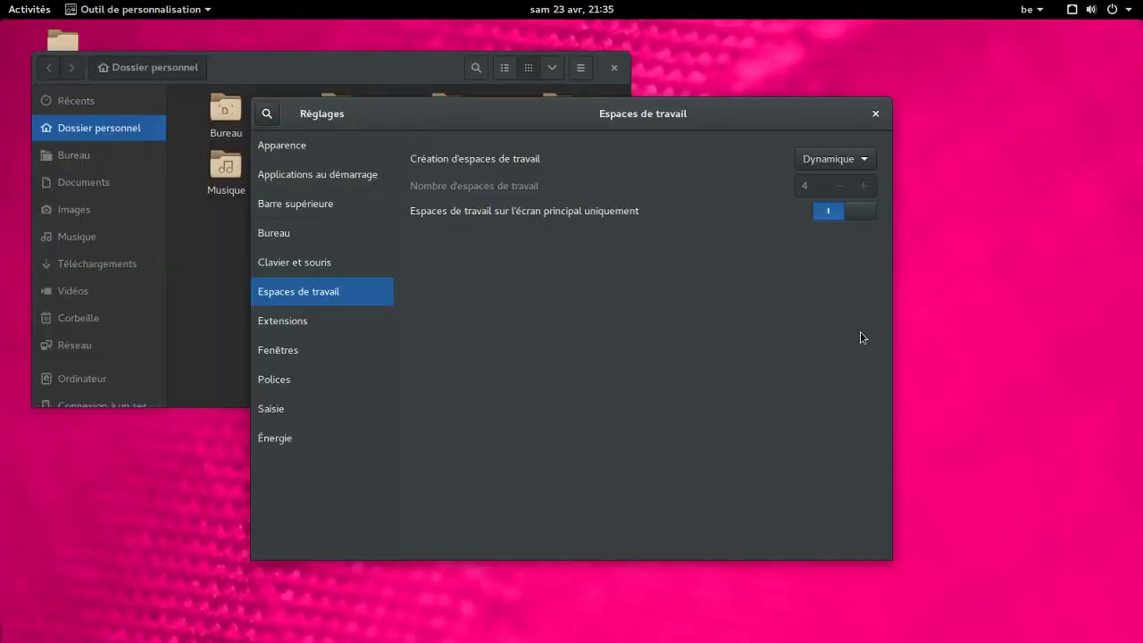
- Set Création d'espaces de travail to Statique with 8 workspaces, and check them in the activities overview
{"action": "left_click", "coordinate": [839, 168]}
{"action": "left_click", "coordinate": [831, 180]}
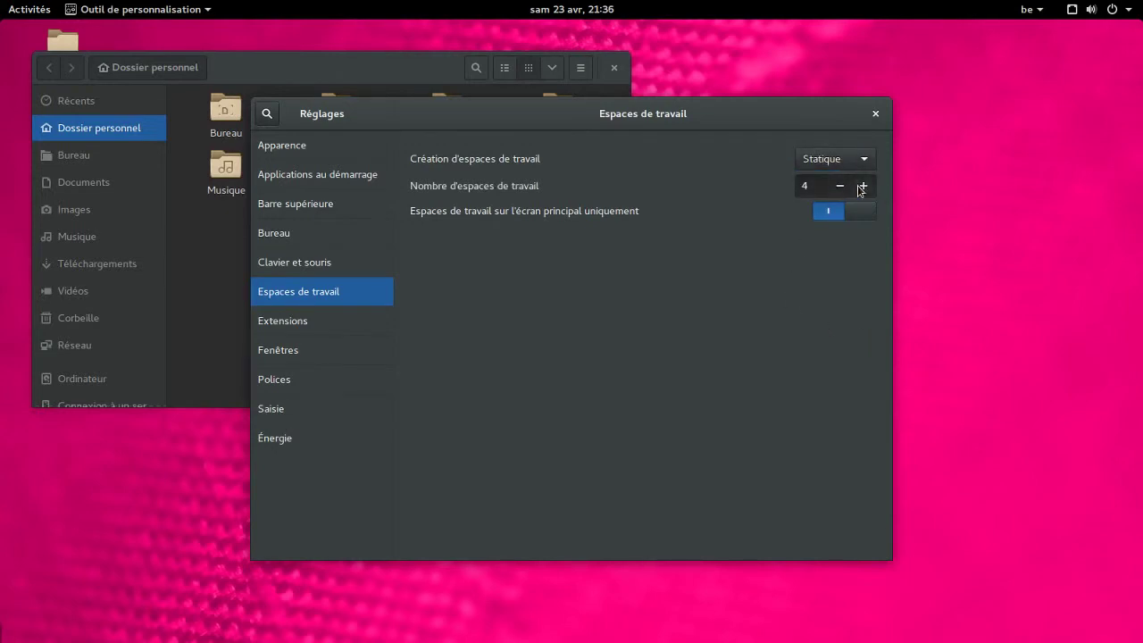
{"action": "left_click", "coordinate": [864, 186]}
{"action": "left_click", "coordinate": [864, 186]}
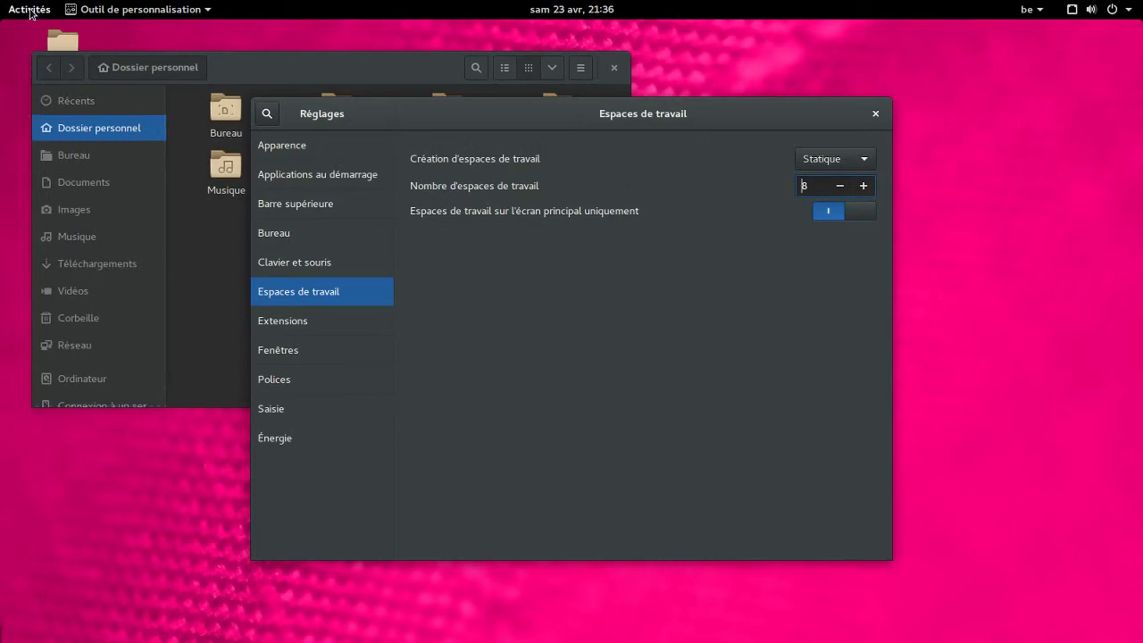
{"action": "left_click", "coordinate": [30, 10]}
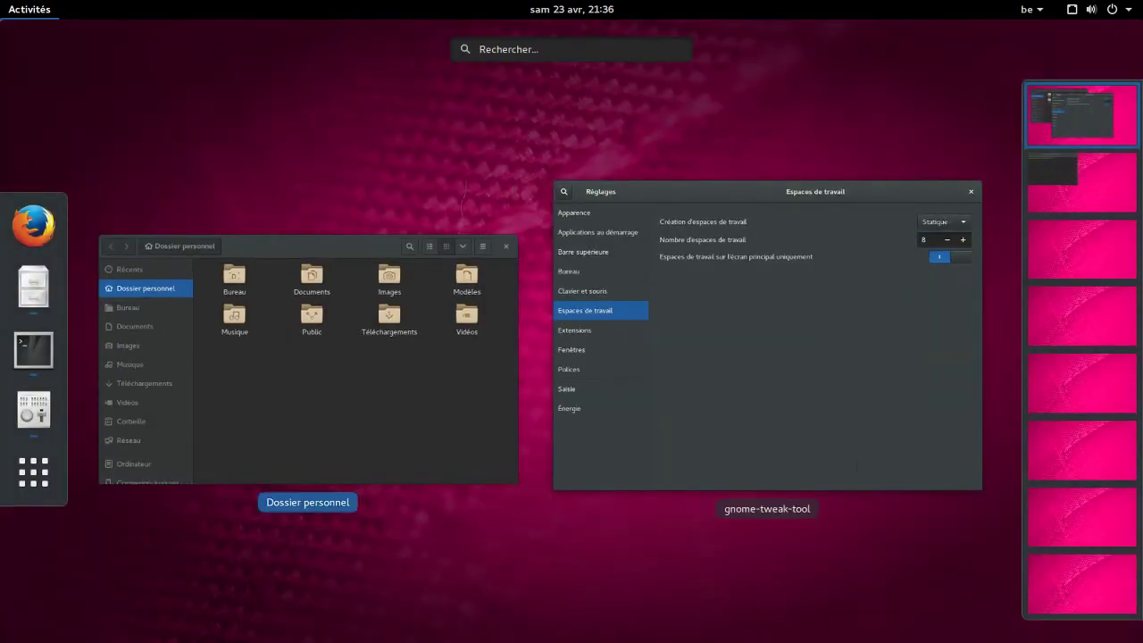
{"action": "left_click", "coordinate": [822, 324]}
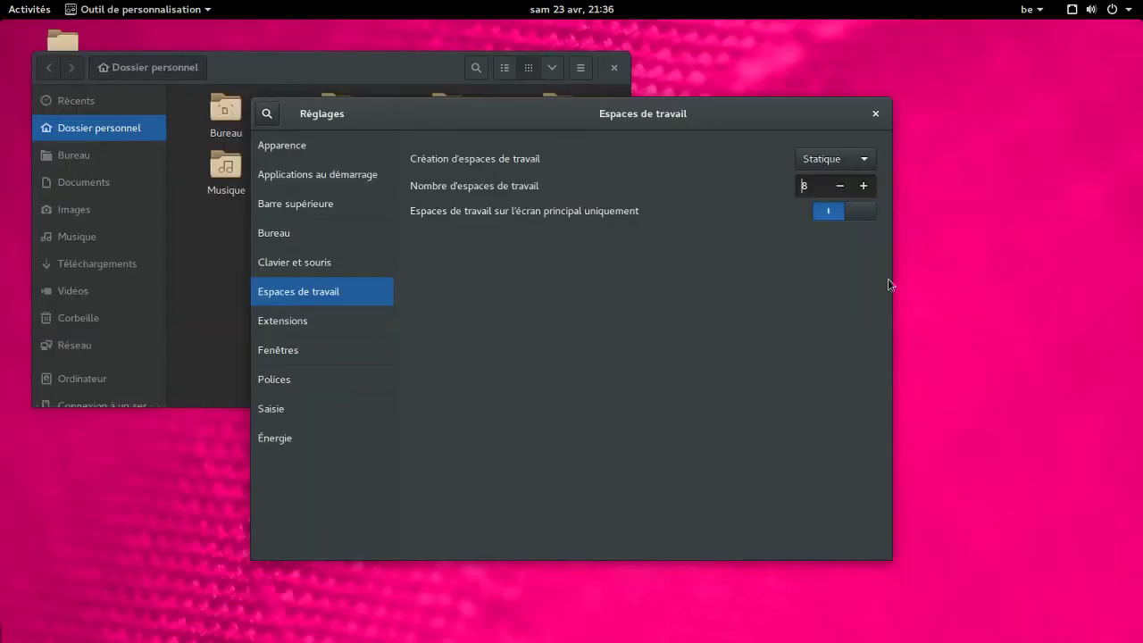
- Set Création d'espaces de travail to Dynamique
{"action": "left_click", "coordinate": [807, 185]}
{"action": "left_click", "coordinate": [828, 161]}
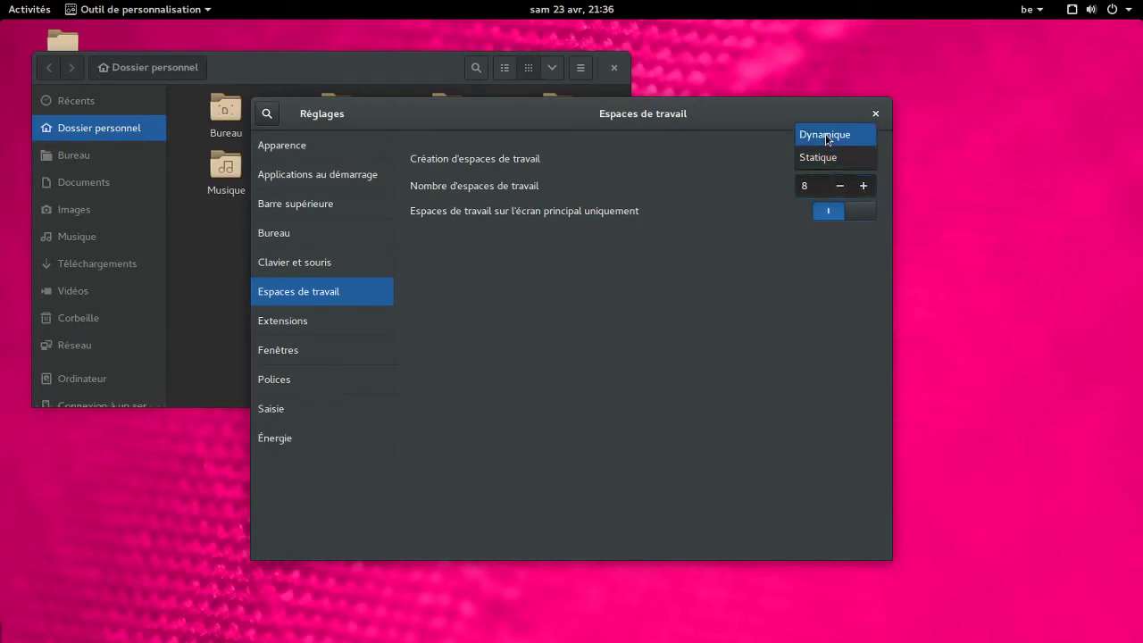
{"action": "left_click", "coordinate": [828, 137]}
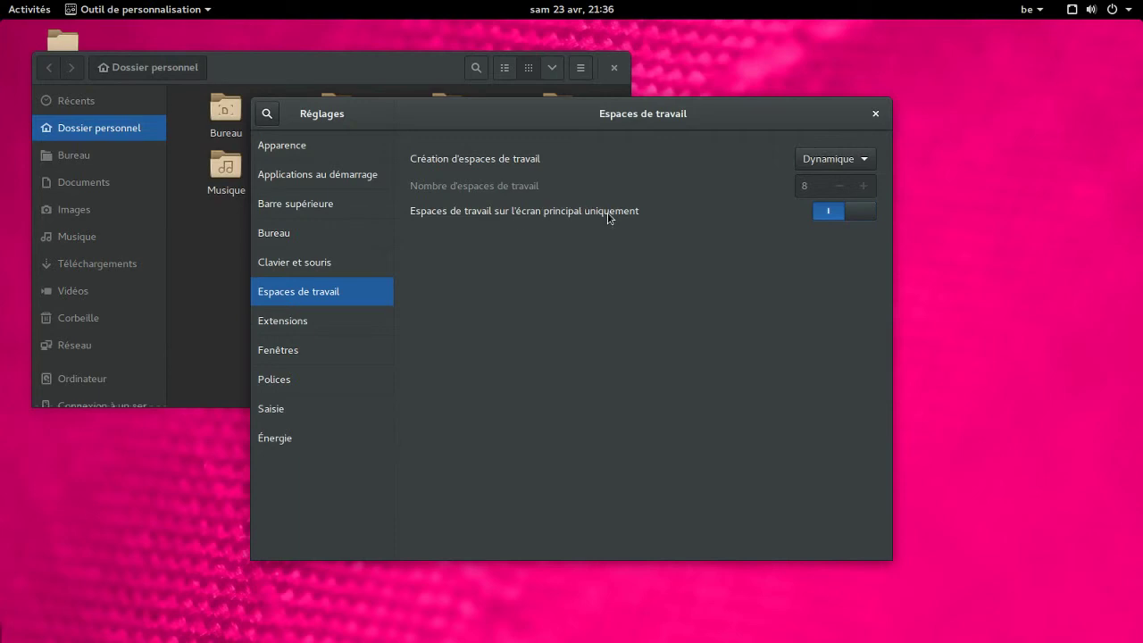
- Look through the list of shell extensions, and cycle through the open applications with the application switcher
{"action": "left_click", "coordinate": [263, 327]}
{"action": "scroll", "coordinate": [706, 259], "scroll_direction": "down", "scroll_amount": 3}
{"action": "scroll", "coordinate": [705, 259], "scroll_direction": "up", "scroll_amount": 3}
{"action": "scroll", "coordinate": [706, 264], "scroll_direction": "up", "scroll_amount": 1}
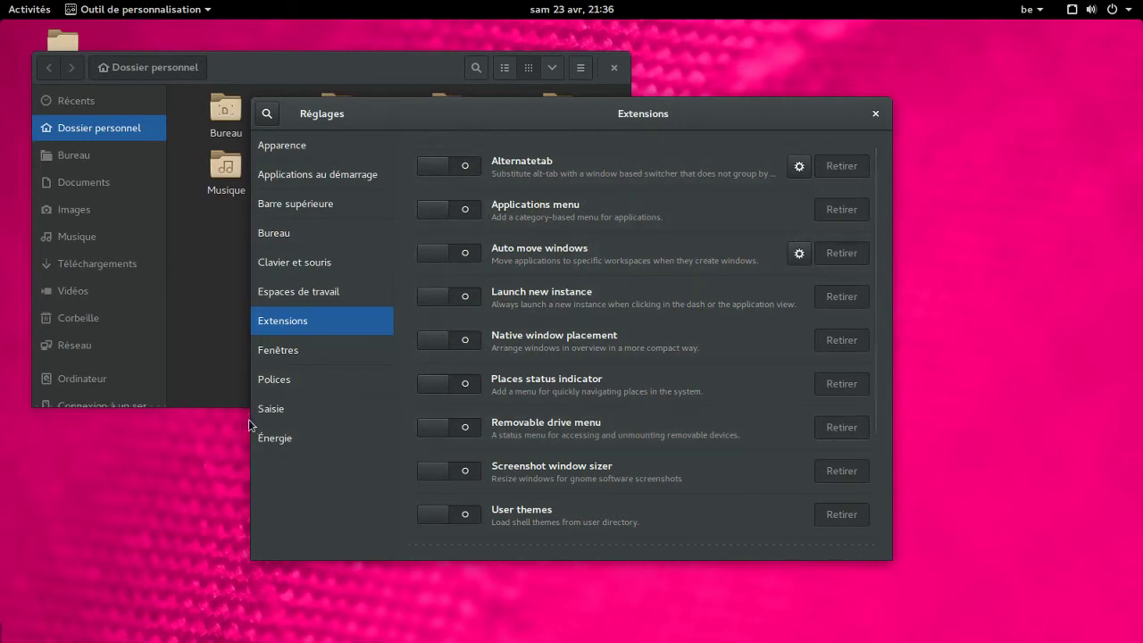
{"action": "key", "text": "alt+Tab"}
{"action": "key", "text": "alt+Tab"}
{"action": "key", "text": "alt+Tab"}
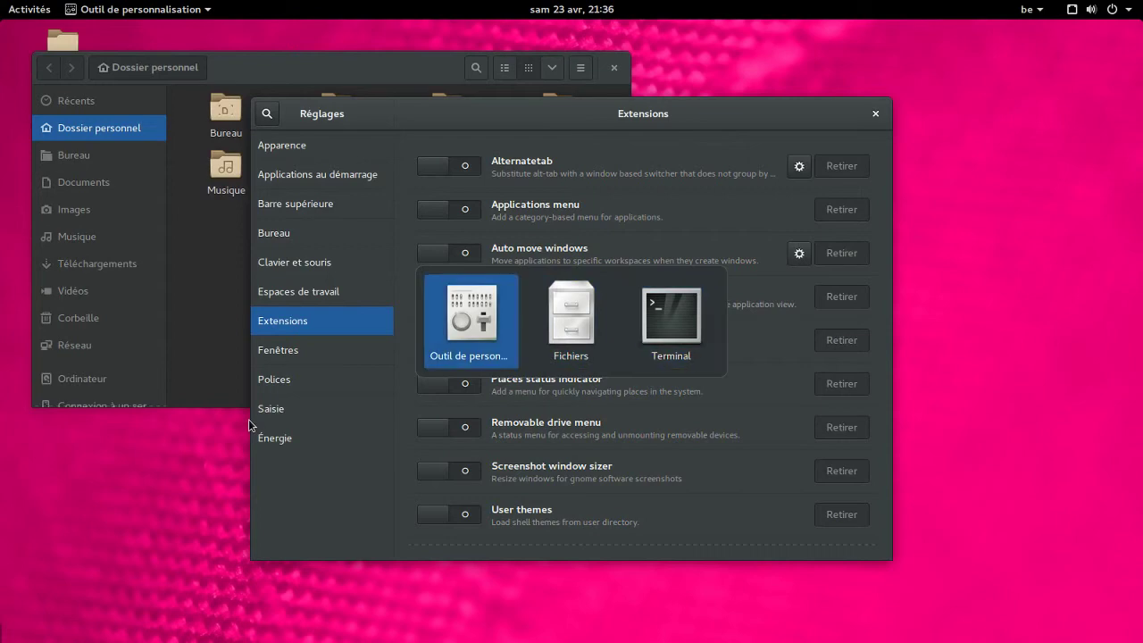
- Enable the Alternatetab extension, try switching between windows with it, and return to the tweak tool
{"action": "left_click_drag", "start_coordinate": [455, 116], "coordinate": [507, 109]}
{"action": "left_click", "coordinate": [496, 163]}
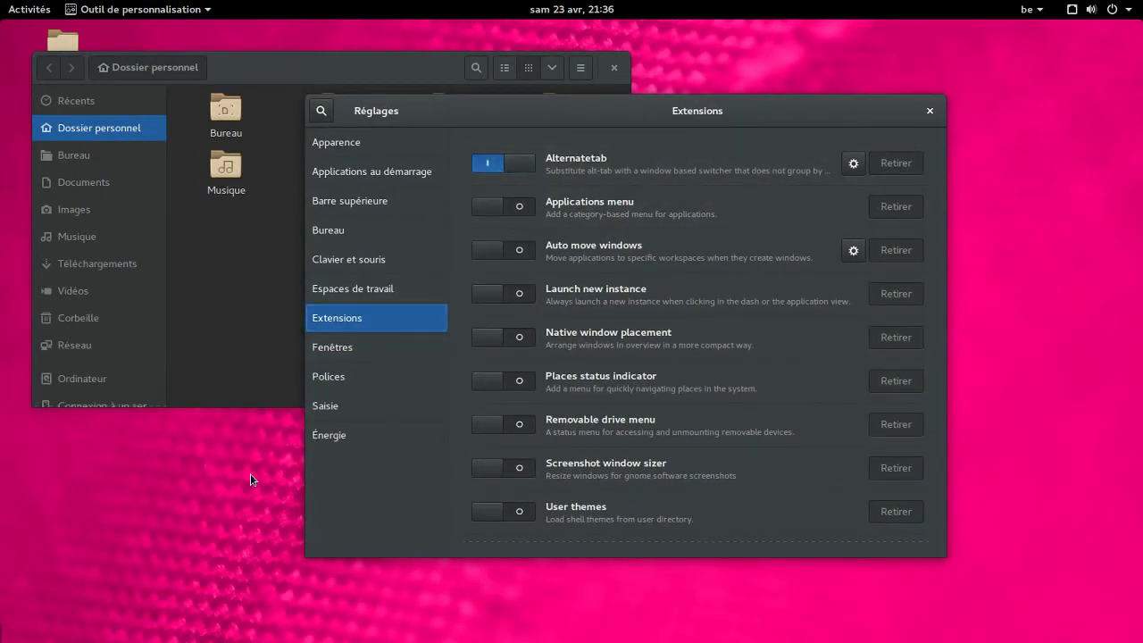
{"action": "key", "text": "alt+Tab"}
{"action": "key", "text": "alt+Tab"}
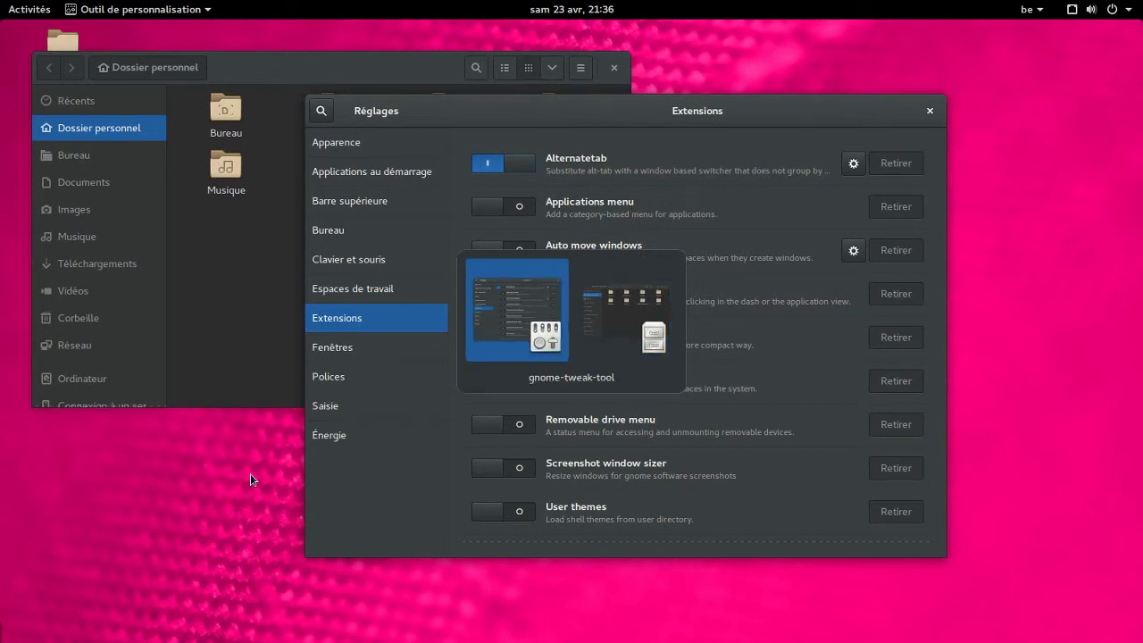
{"action": "key", "text": "alt+Tab"}
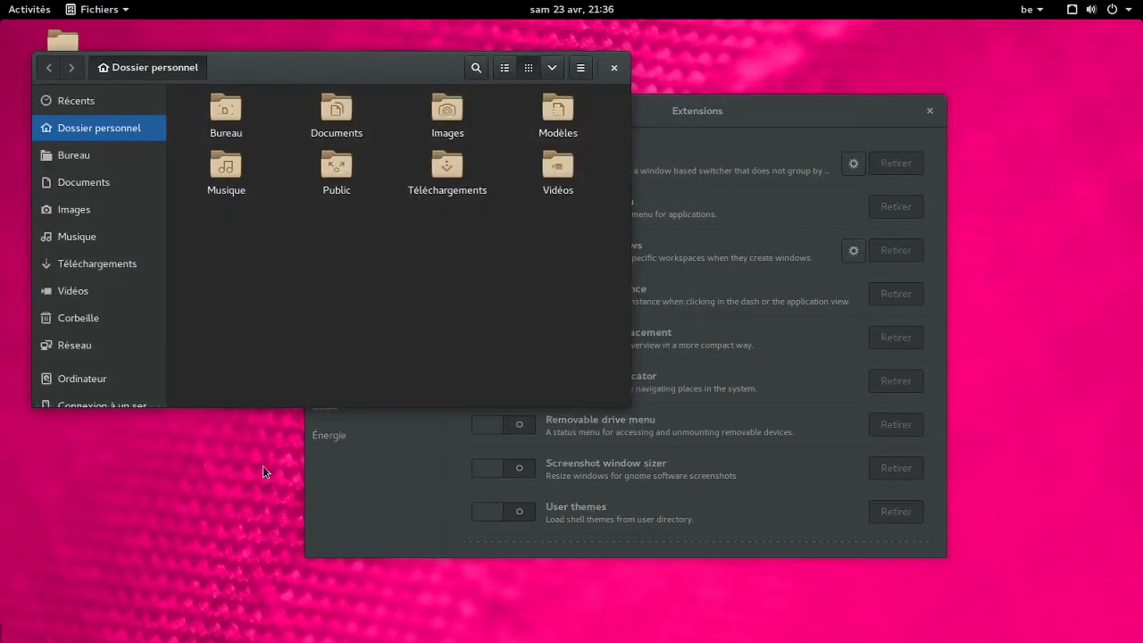
{"action": "left_click", "coordinate": [729, 105]}
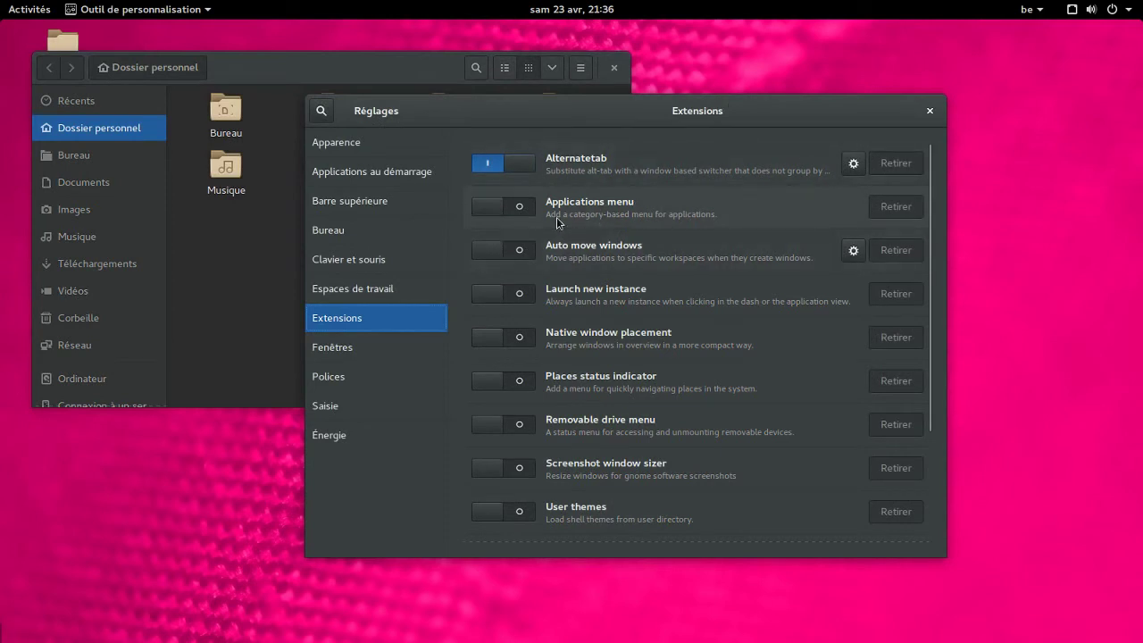
- Enable the Applications menu extension, view its application categories, and disable it, checking the activities overview
{"action": "left_click", "coordinate": [497, 213]}
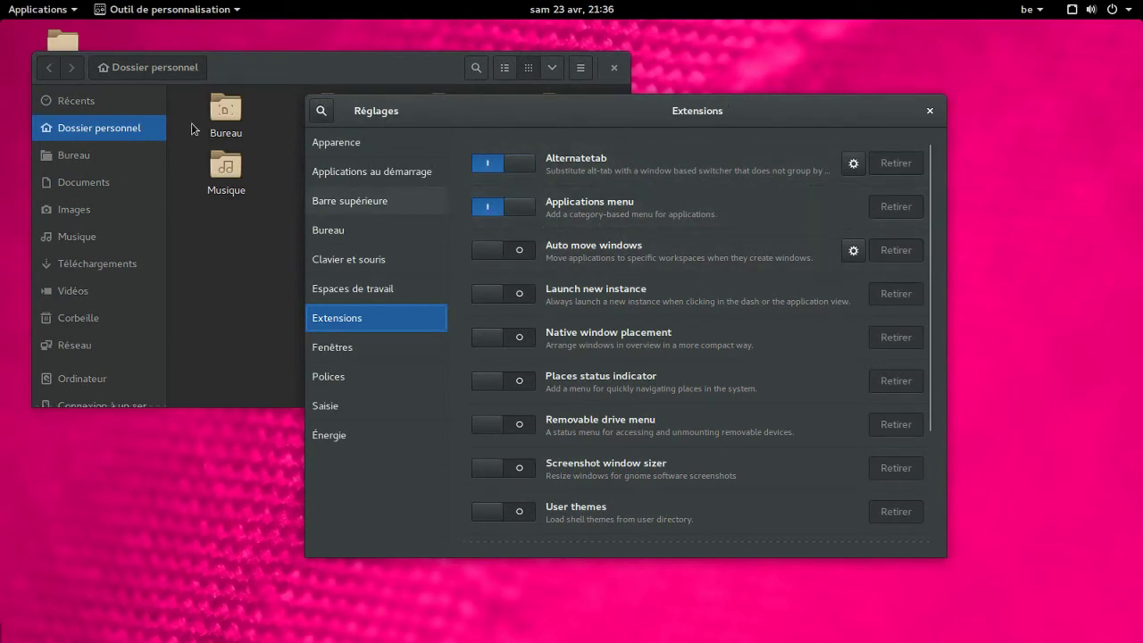
{"action": "left_click", "coordinate": [67, 13]}
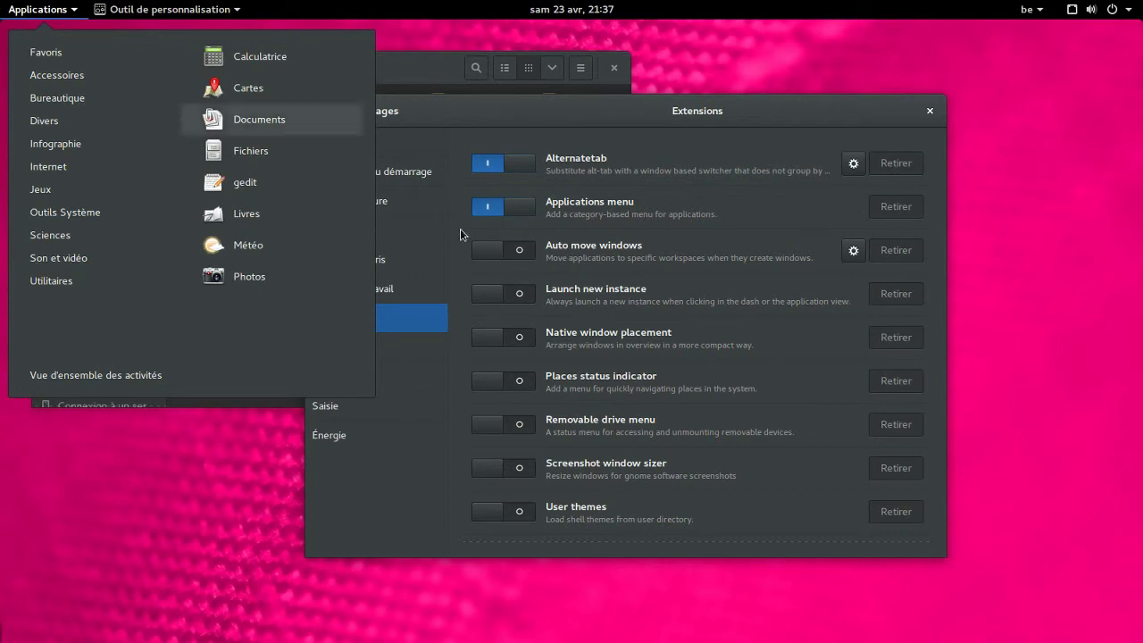
{"action": "left_click", "coordinate": [525, 214]}
{"action": "left_click", "coordinate": [525, 215]}
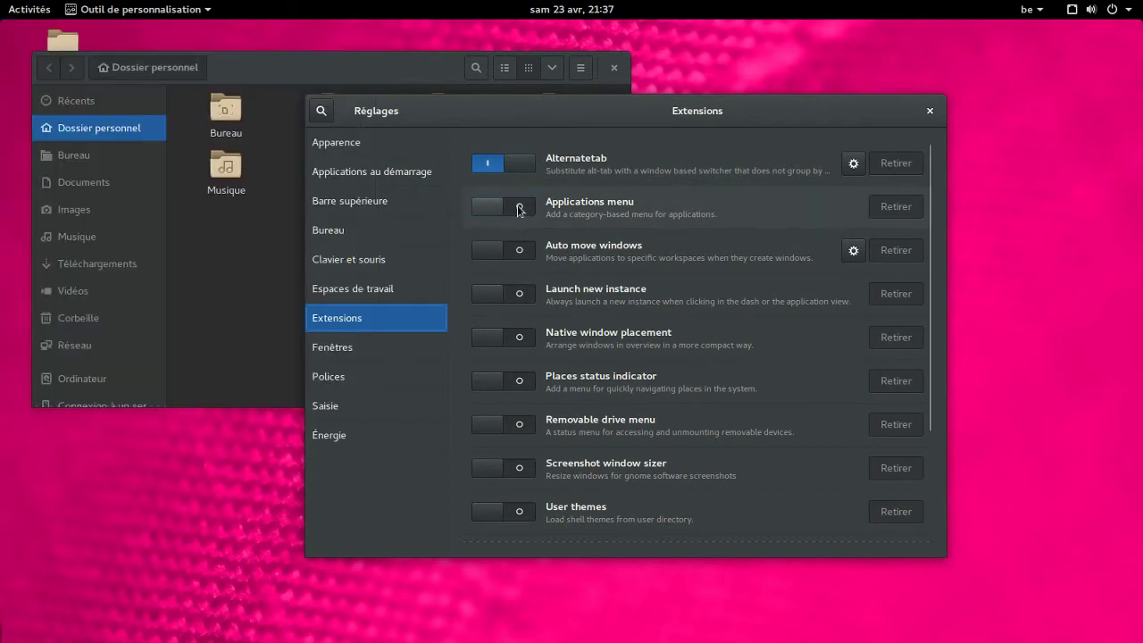
{"action": "left_click", "coordinate": [30, 14]}
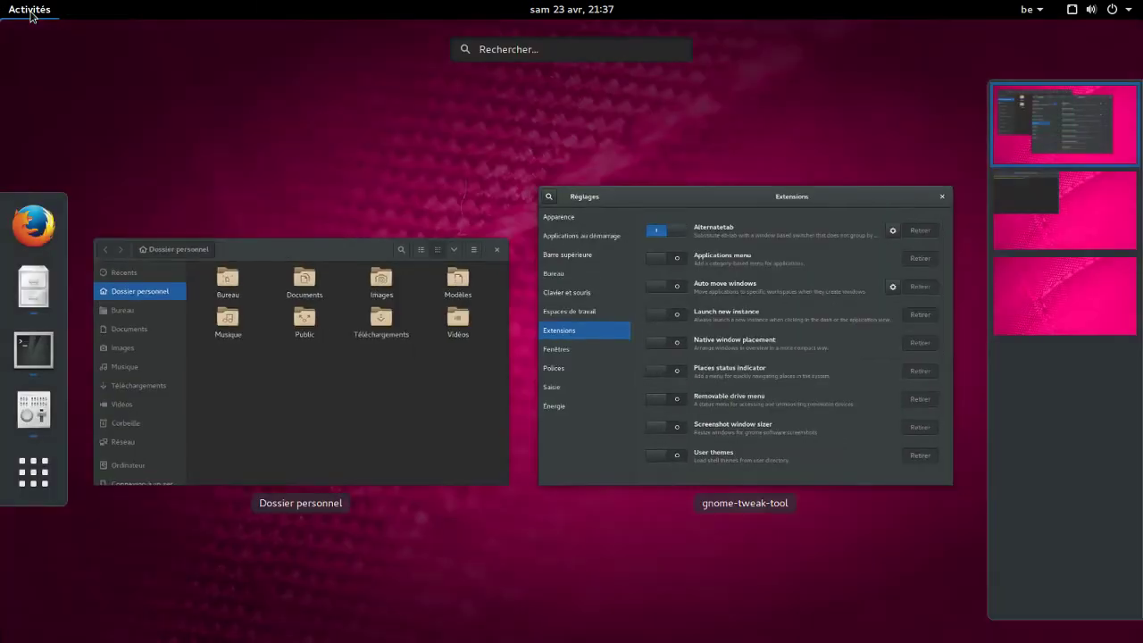
{"action": "left_click", "coordinate": [30, 14]}
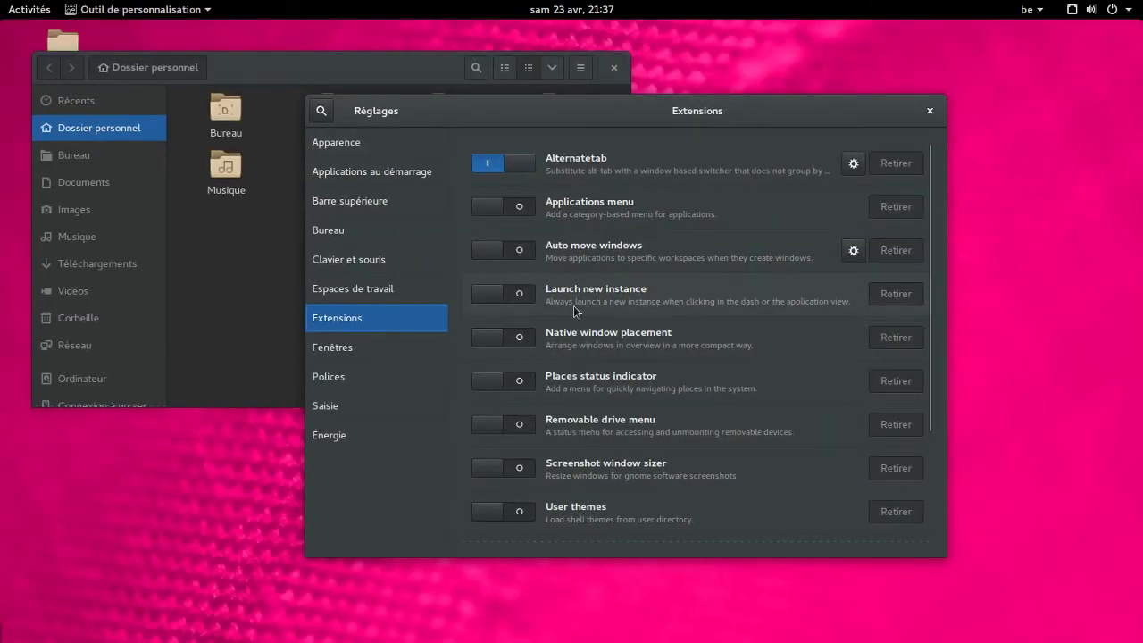
- Enable the Launch new instance extension, look at the tweak tool's application menu, and disable the extension again
{"action": "left_click", "coordinate": [501, 298]}
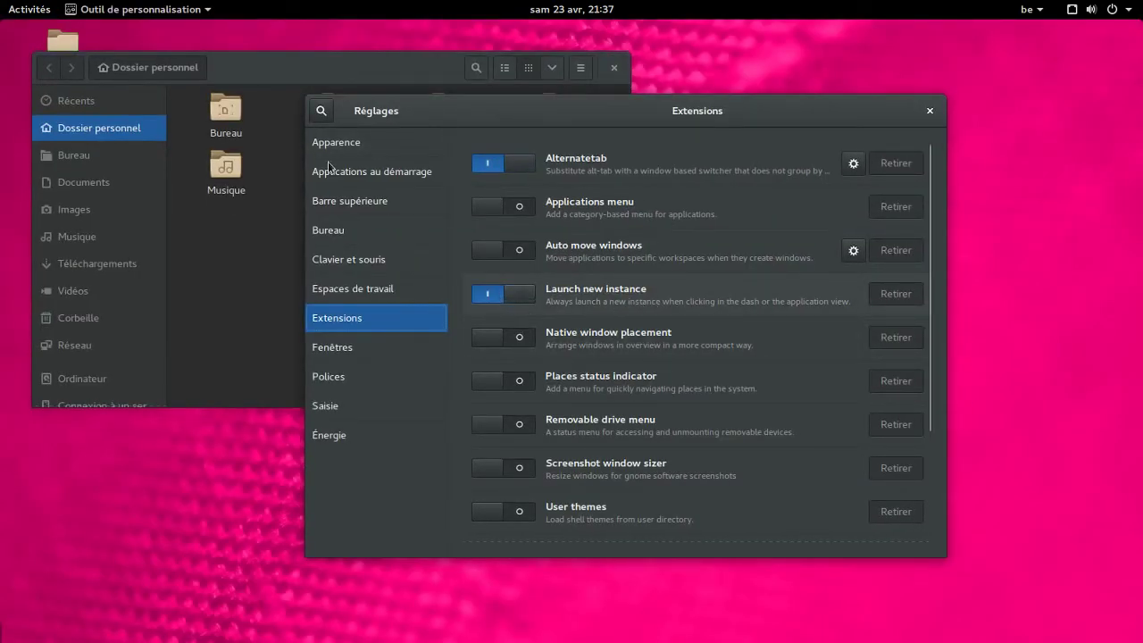
{"action": "left_click", "coordinate": [212, 14]}
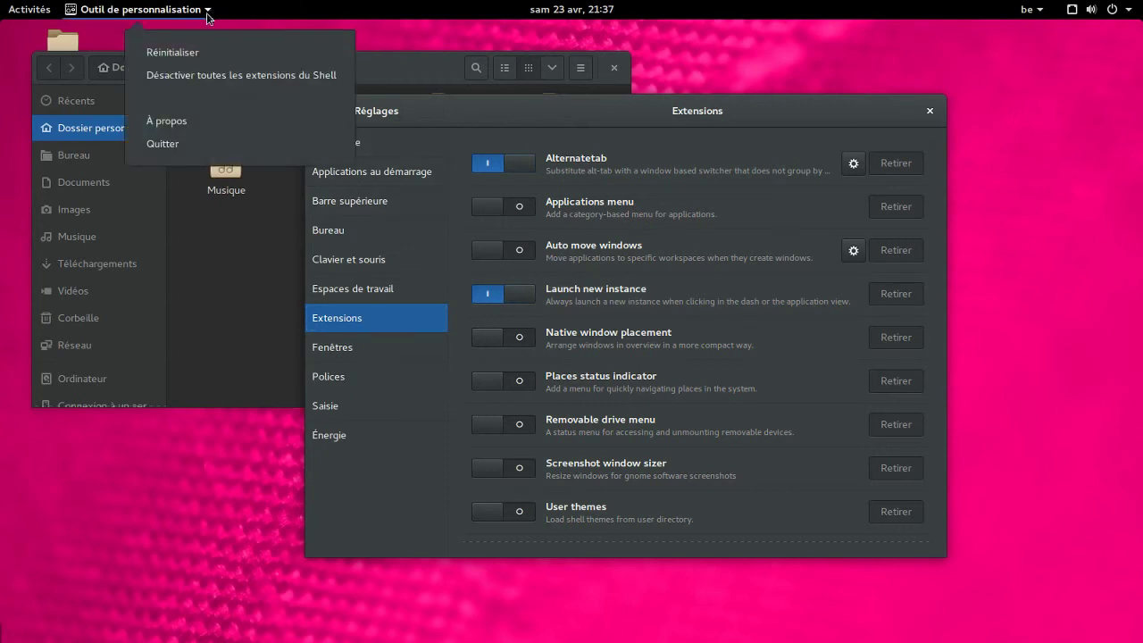
{"action": "left_click", "coordinate": [728, 61]}
{"action": "left_click", "coordinate": [156, 15]}
{"action": "left_click", "coordinate": [783, 51]}
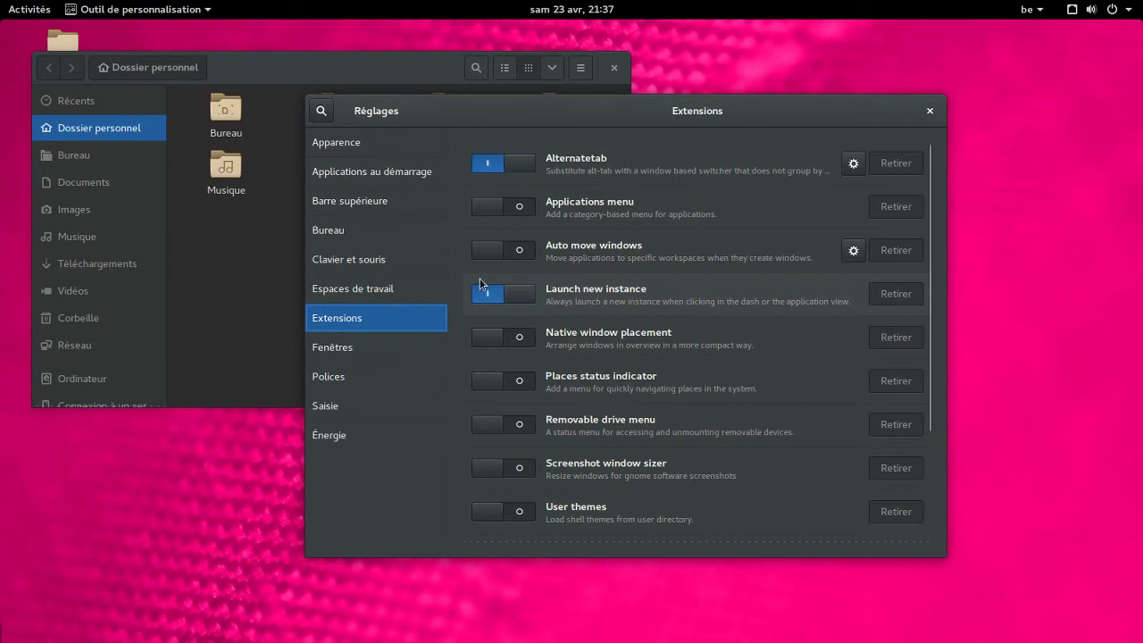
{"action": "left_click", "coordinate": [141, 10]}
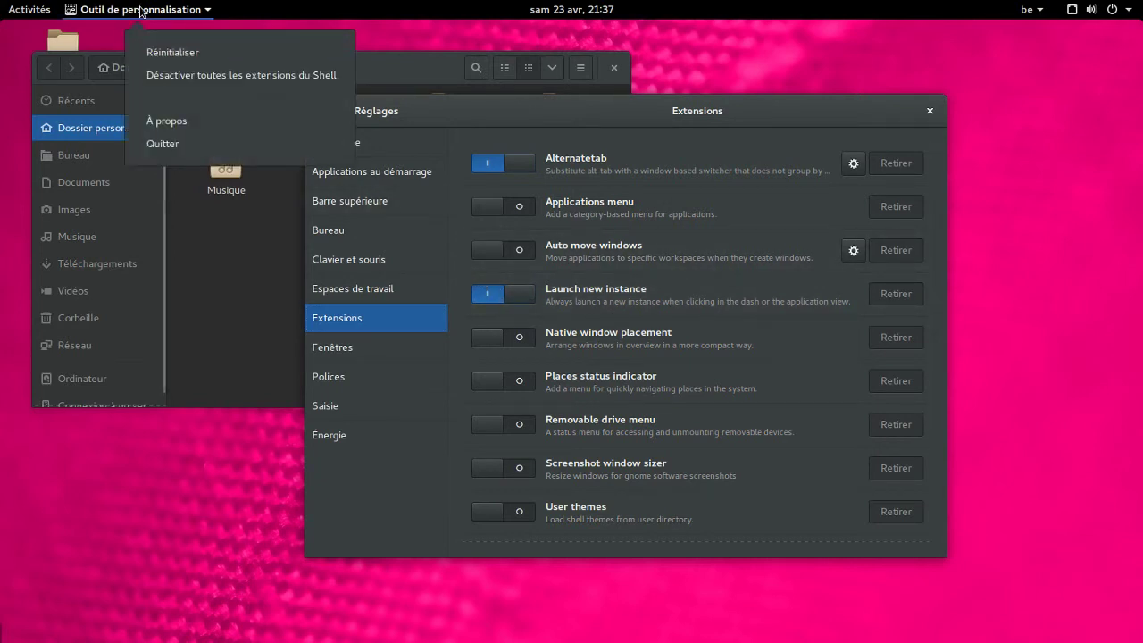
{"action": "left_click", "coordinate": [861, 53]}
{"action": "left_click", "coordinate": [524, 302]}
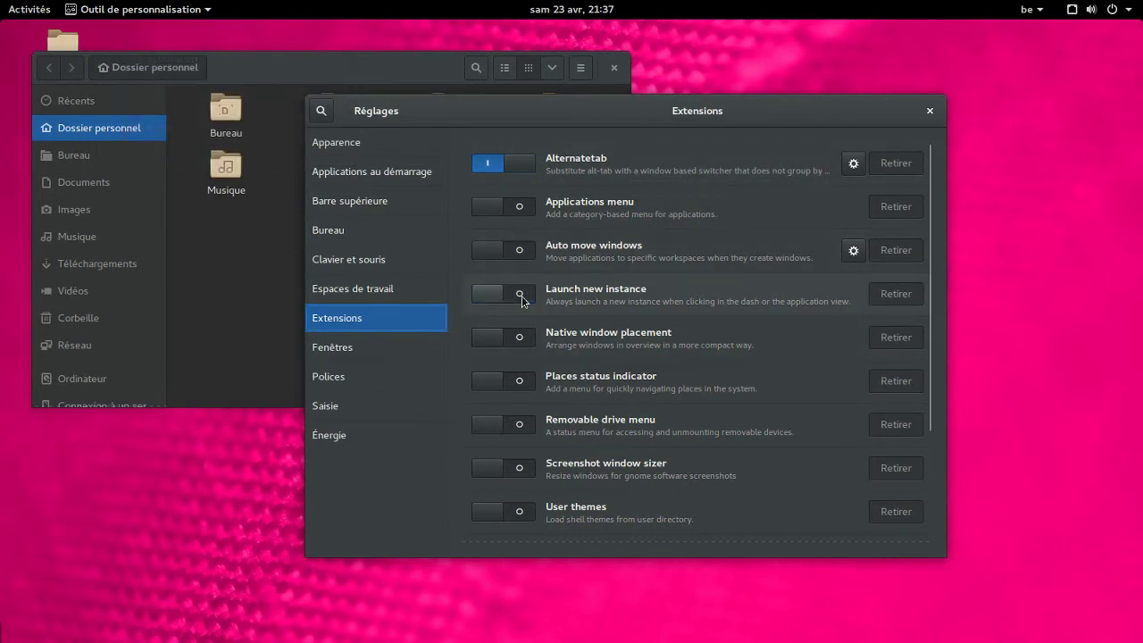
- Enable the Places status indicator extension, check its Emplacements menu, and disable the extension again
{"action": "left_click", "coordinate": [487, 384]}
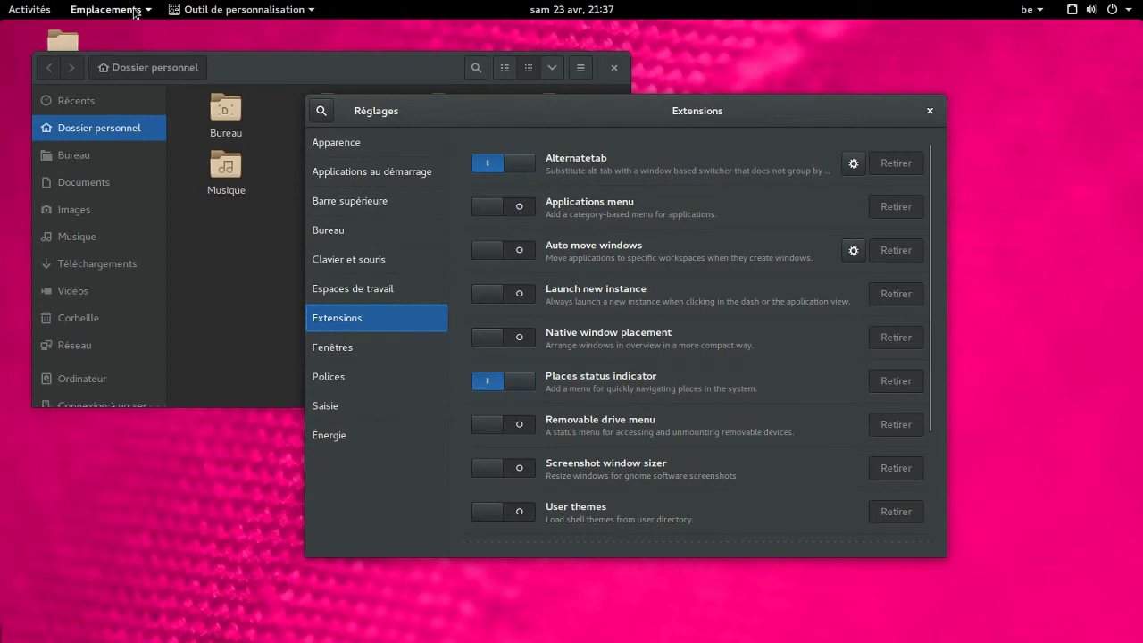
{"action": "left_click", "coordinate": [135, 11]}
{"action": "left_click", "coordinate": [135, 11]}
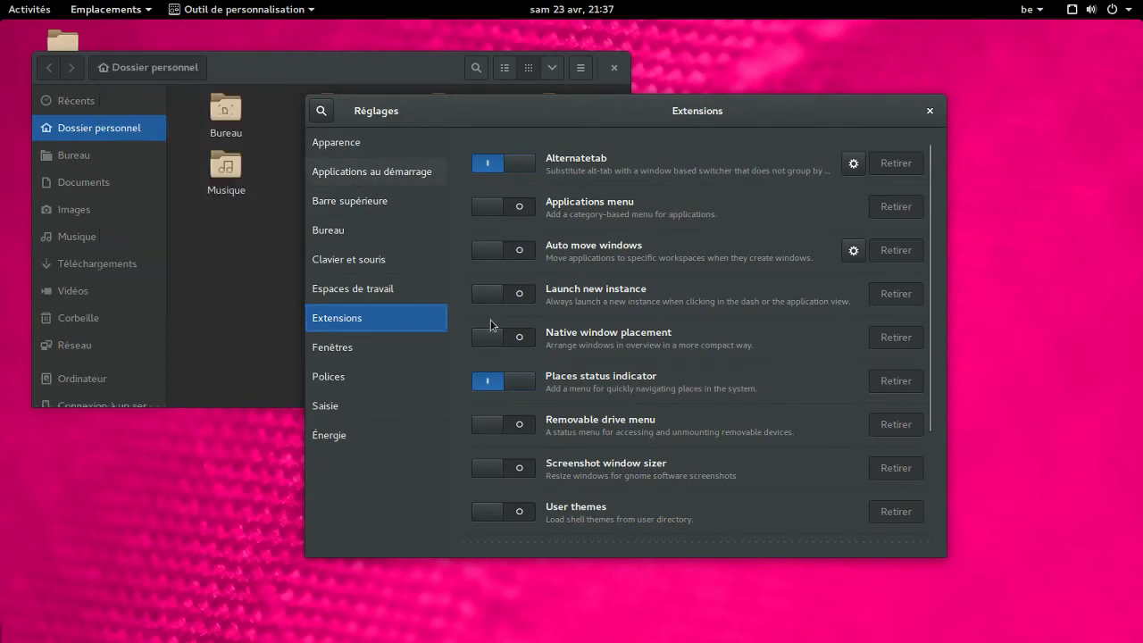
{"action": "left_click", "coordinate": [524, 384]}
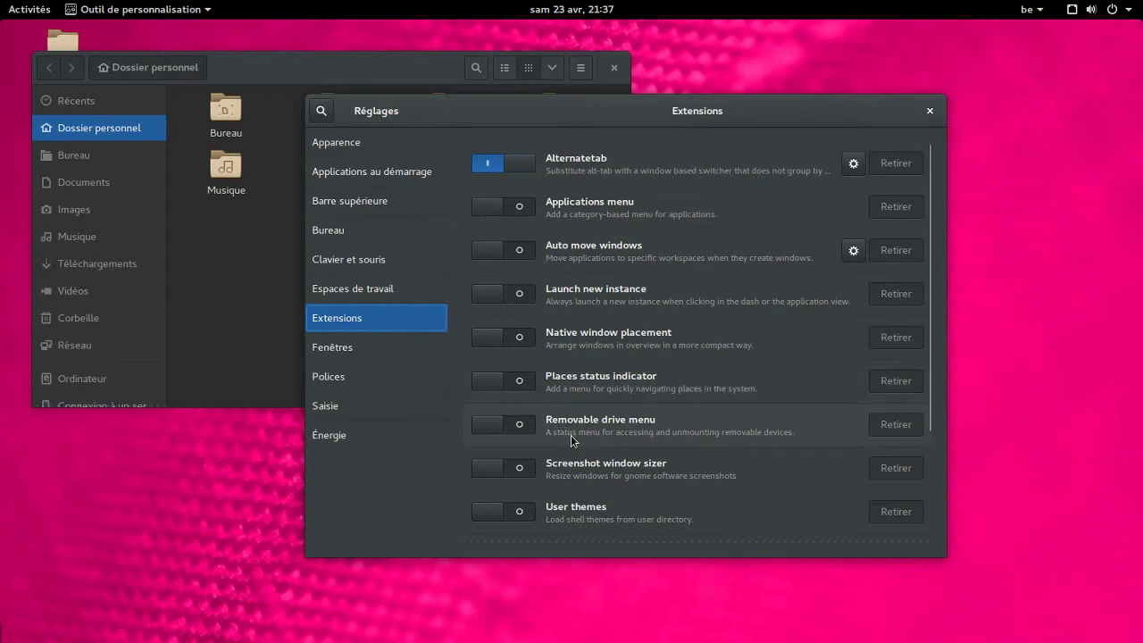
- Enable the Window list and User themes extensions, view the remaining extensions, and disable both again
{"action": "scroll", "coordinate": [573, 440], "scroll_direction": "down", "scroll_amount": 1}
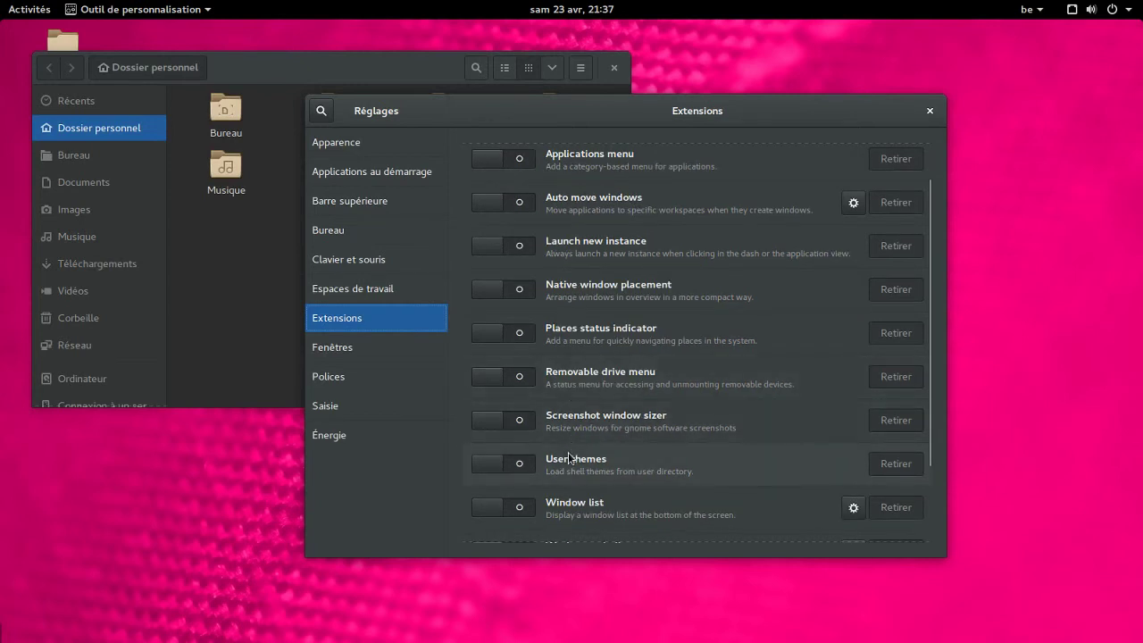
{"action": "left_click", "coordinate": [493, 508]}
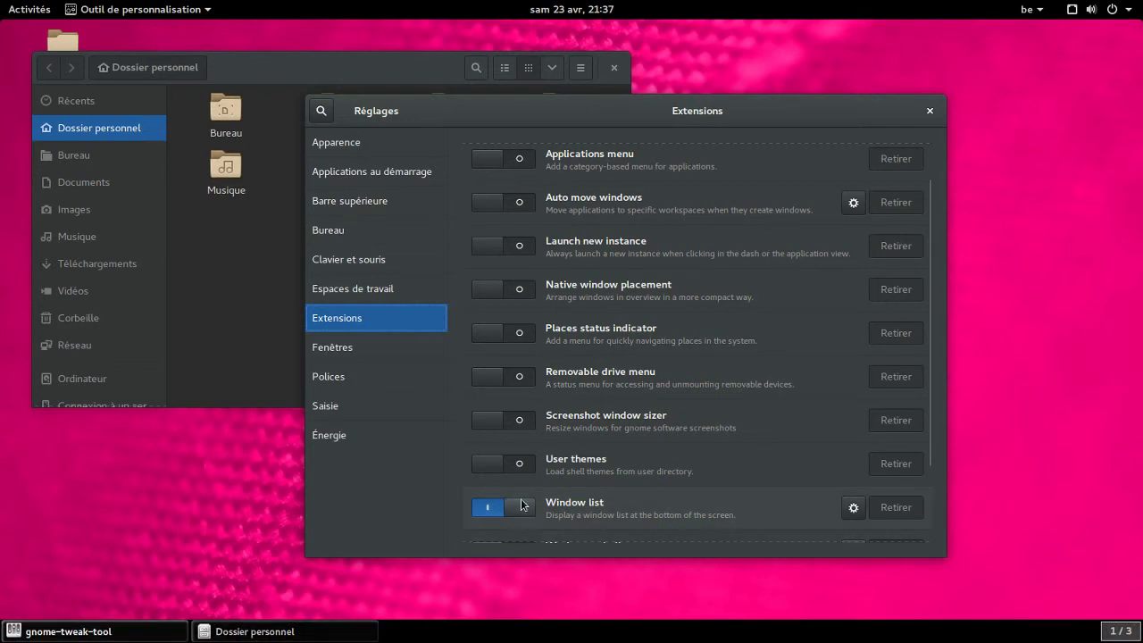
{"action": "left_click", "coordinate": [492, 465]}
{"action": "scroll", "coordinate": [827, 440], "scroll_direction": "down", "scroll_amount": 3}
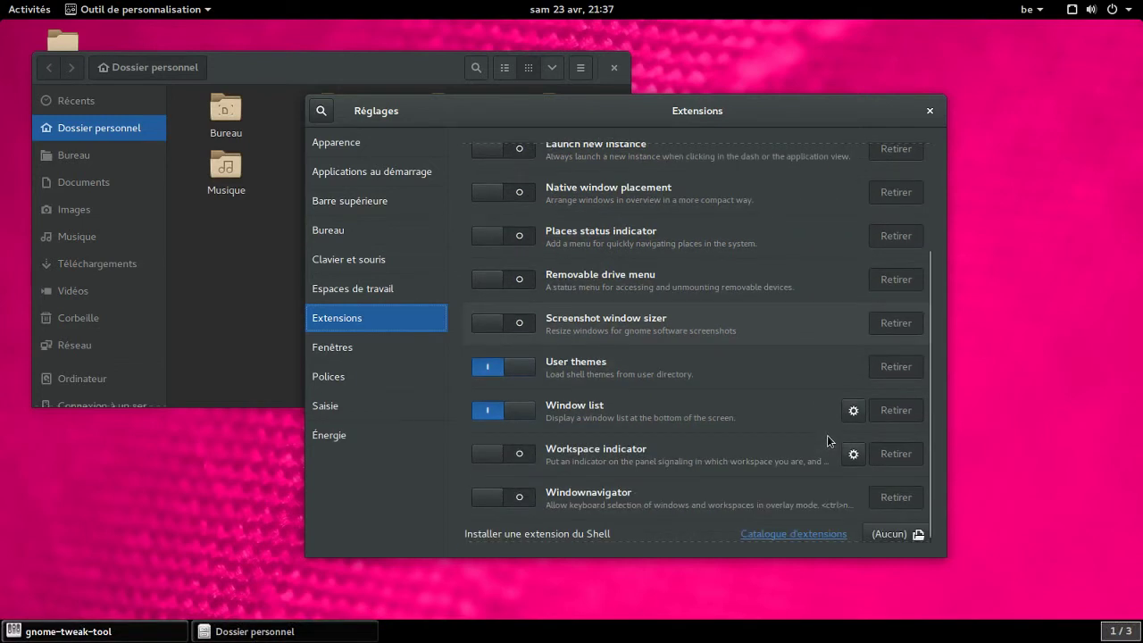
{"action": "left_click", "coordinate": [518, 410]}
{"action": "left_click", "coordinate": [518, 367]}
{"action": "scroll", "coordinate": [581, 399], "scroll_direction": "up", "scroll_amount": 5}
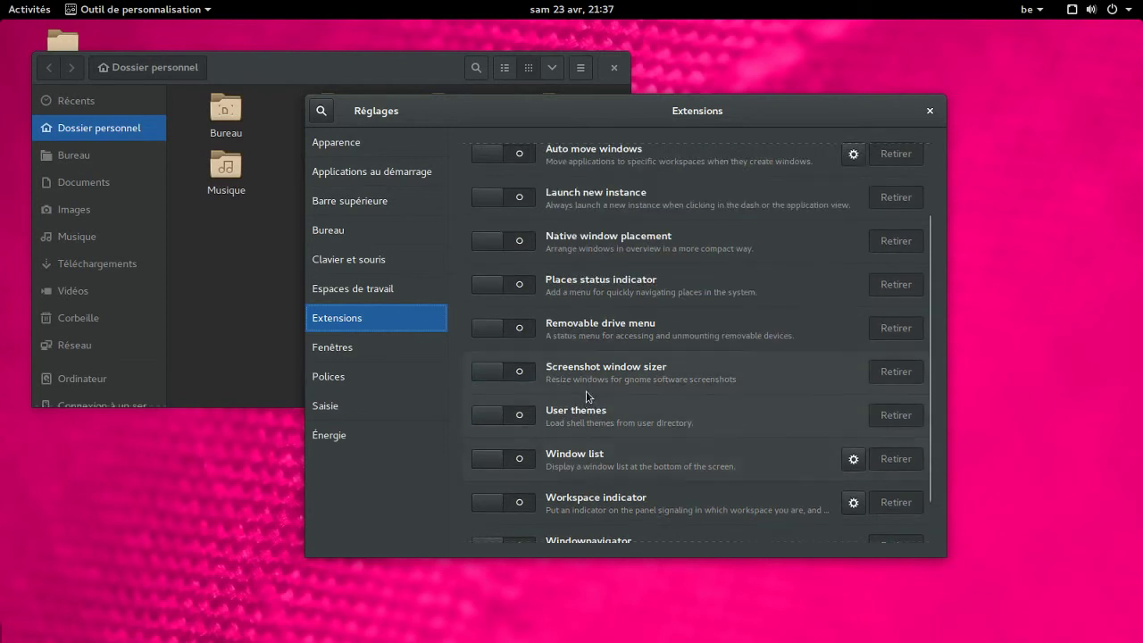
- Disable the Alternatetab extension, and close the tweak tool and Fichiers windows
{"action": "left_click", "coordinate": [519, 166]}
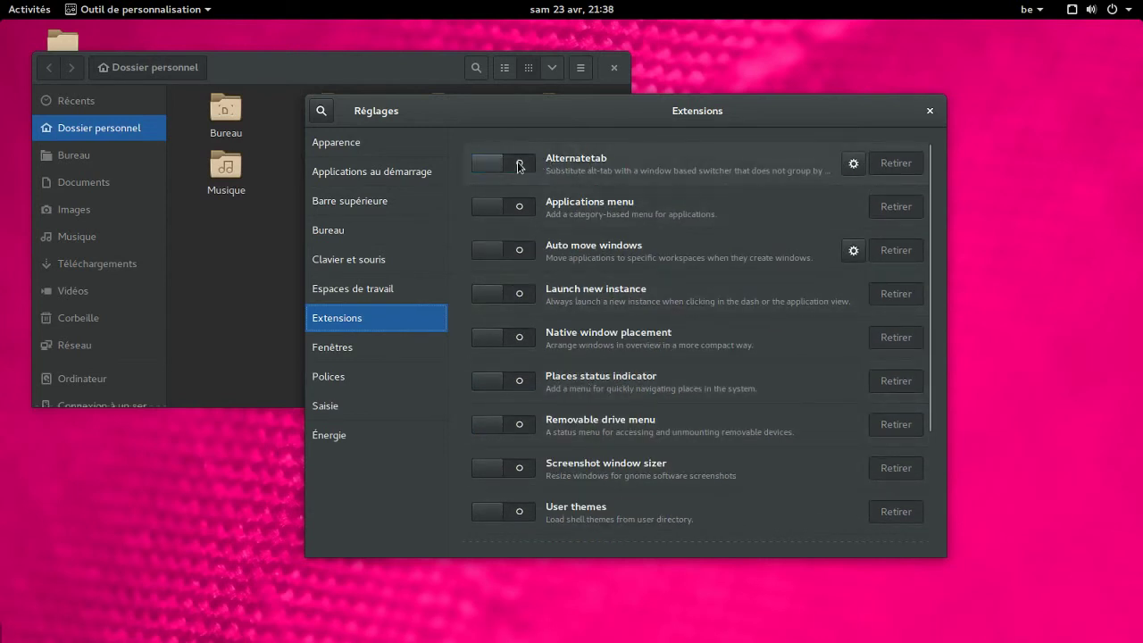
{"action": "left_click", "coordinate": [38, 12]}
{"action": "left_click", "coordinate": [38, 12]}
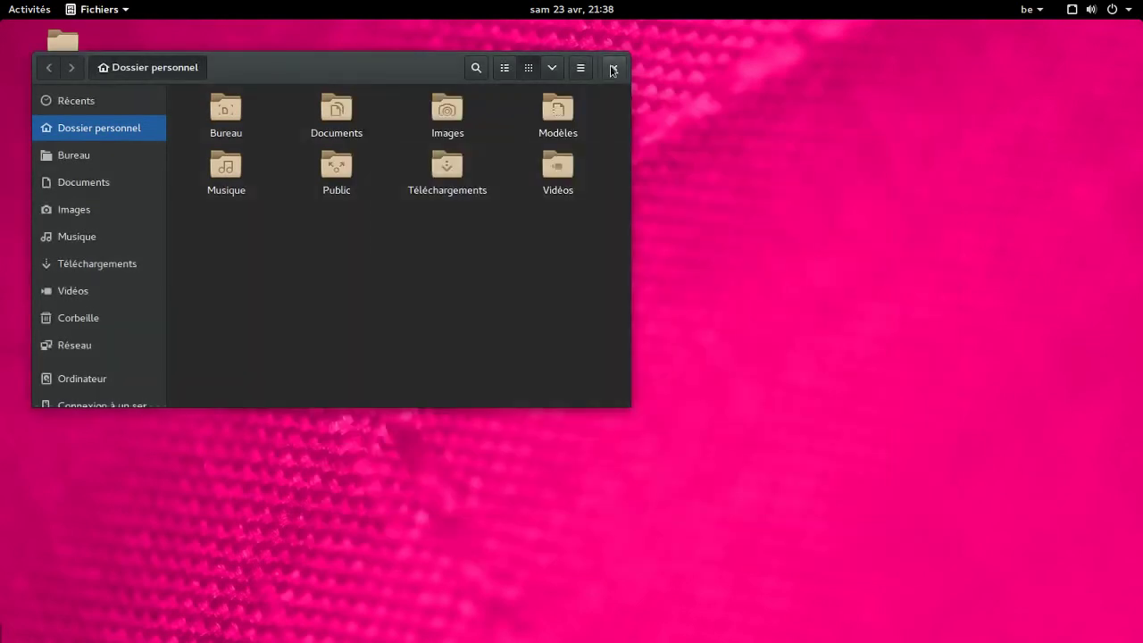
{"action": "left_click", "coordinate": [615, 69]}
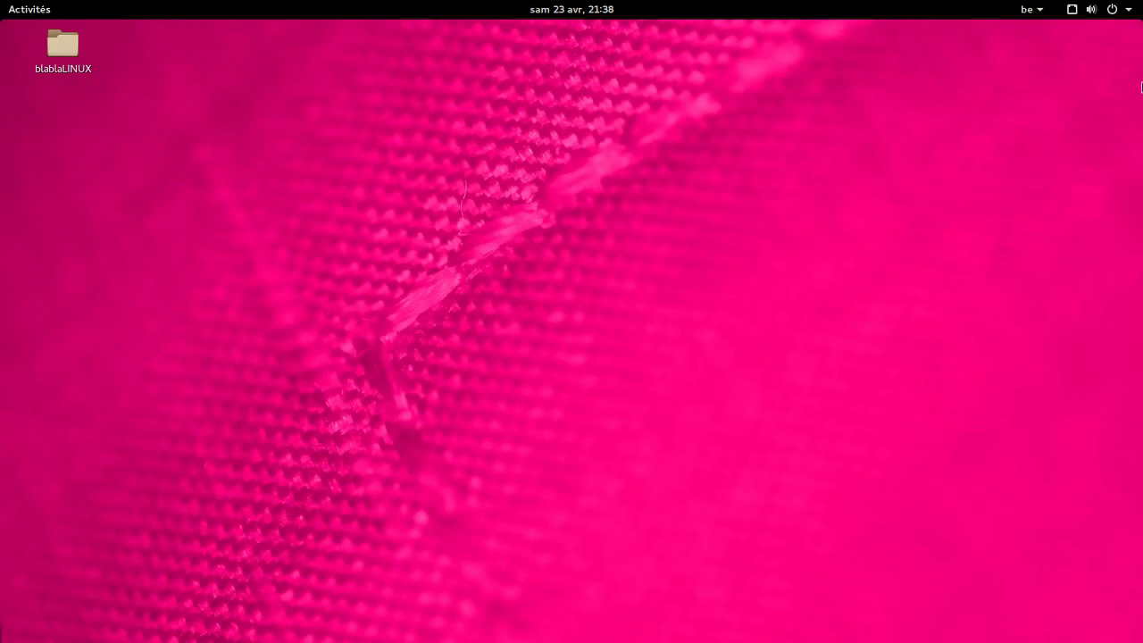
- Shut down the Ubuntu GNOME virtual machine
{"action": "left_click", "coordinate": [1114, 10]}
{"action": "left_click", "coordinate": [1089, 175]}
{"action": "left_click", "coordinate": [709, 382]}
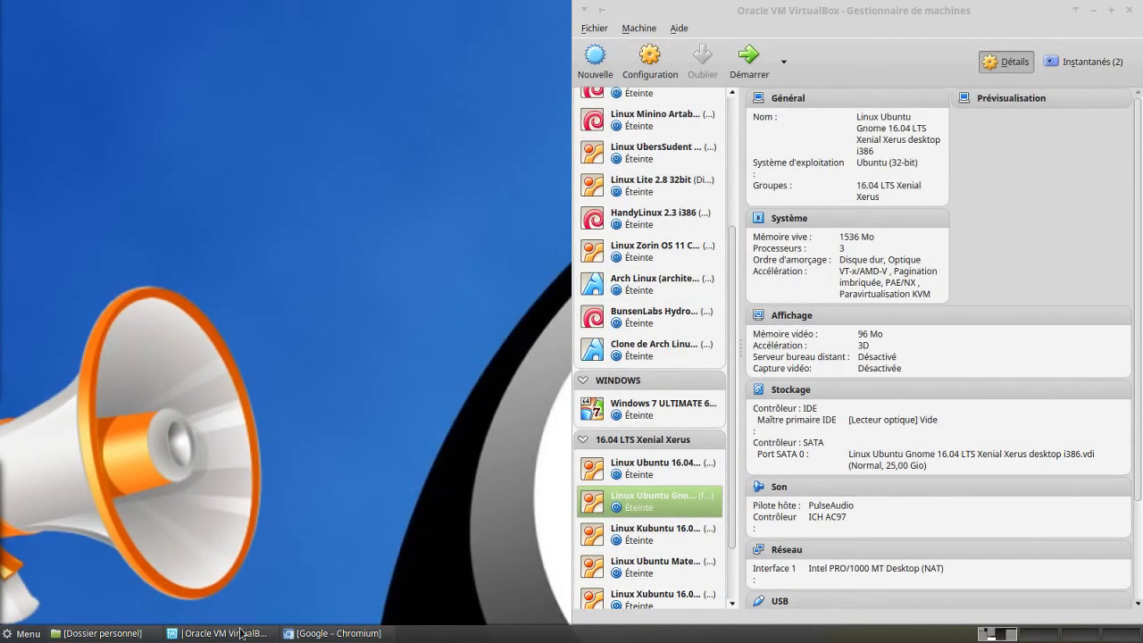
- Switch to Chromium and open the blabla LINUX Facebook group from the rs bookmarks in the perso folder
{"action": "left_click", "coordinate": [312, 634]}
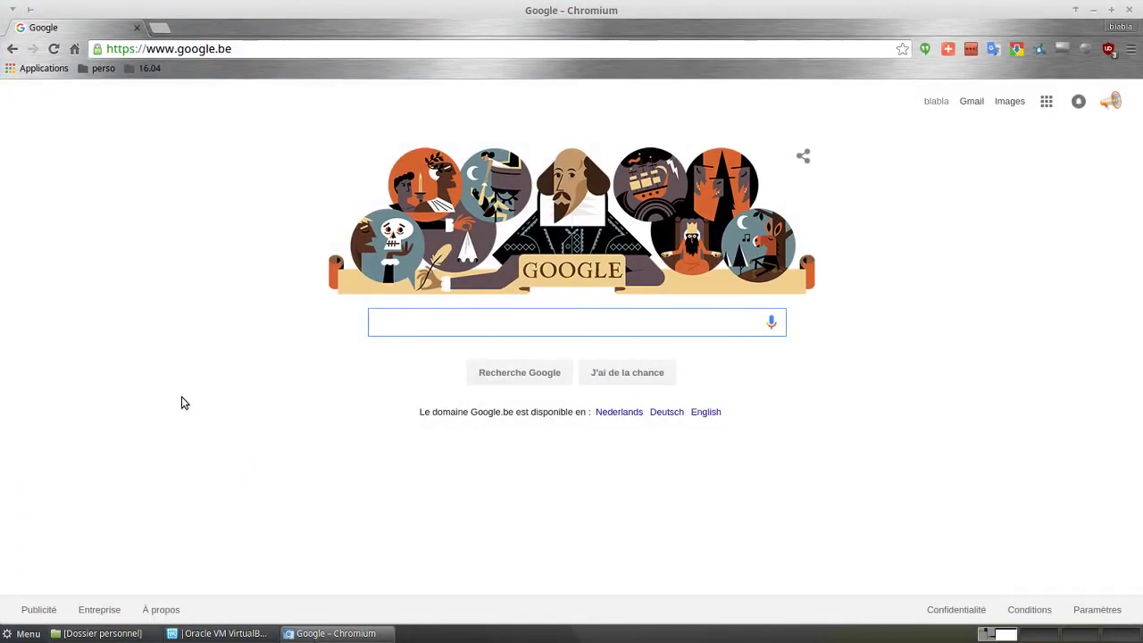
{"action": "left_click", "coordinate": [100, 70]}
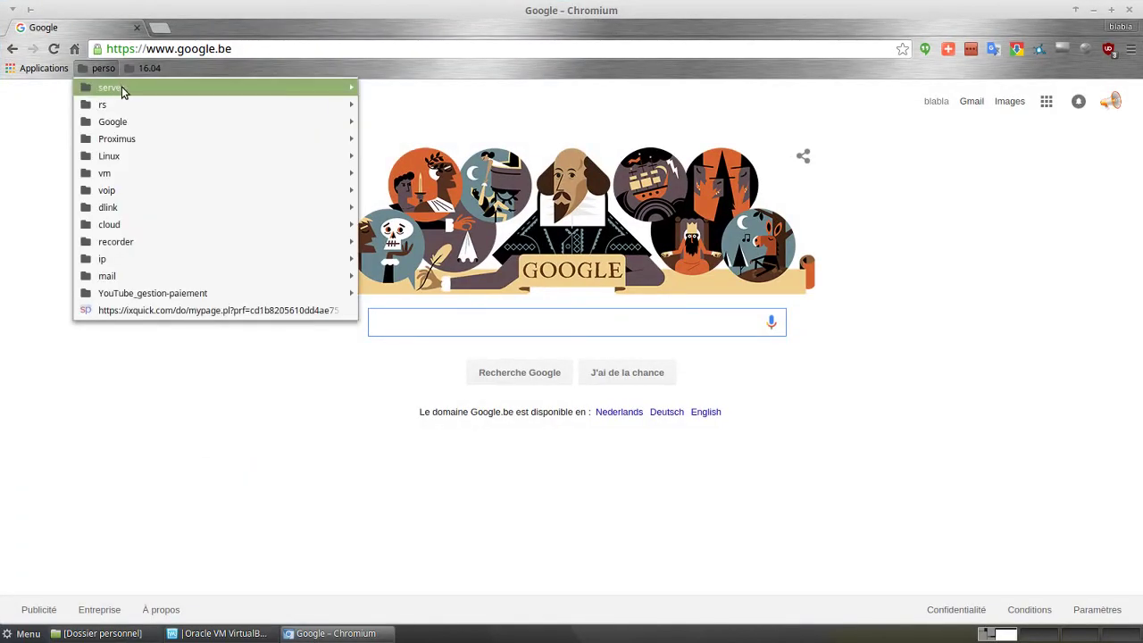
{"action": "mouse_move", "coordinate": [122, 92]}
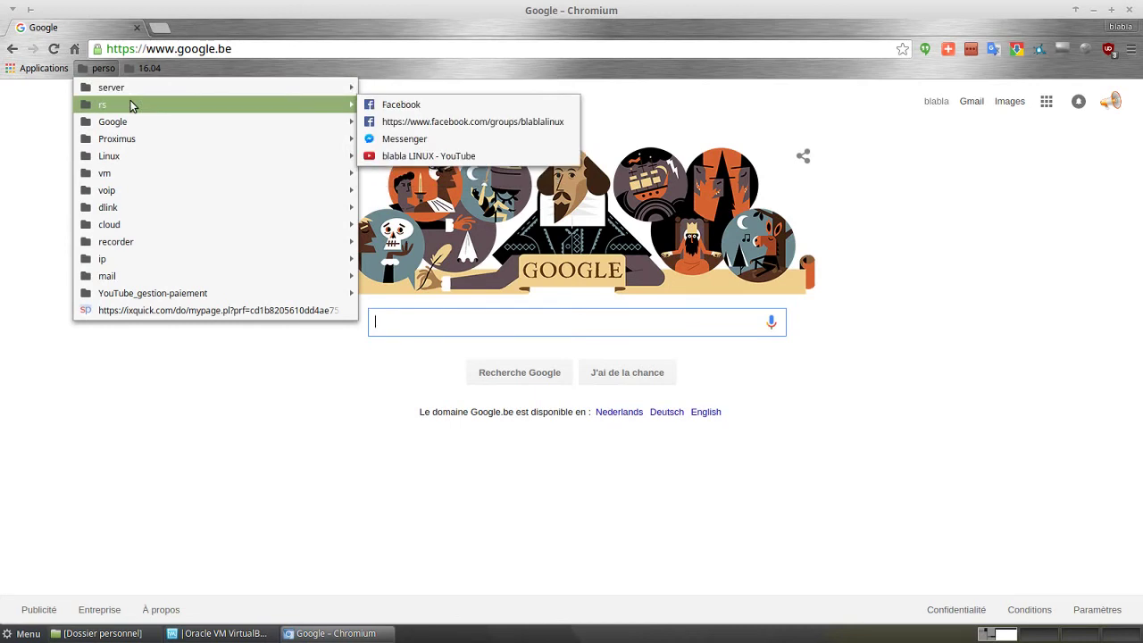
{"action": "left_click", "coordinate": [406, 122]}
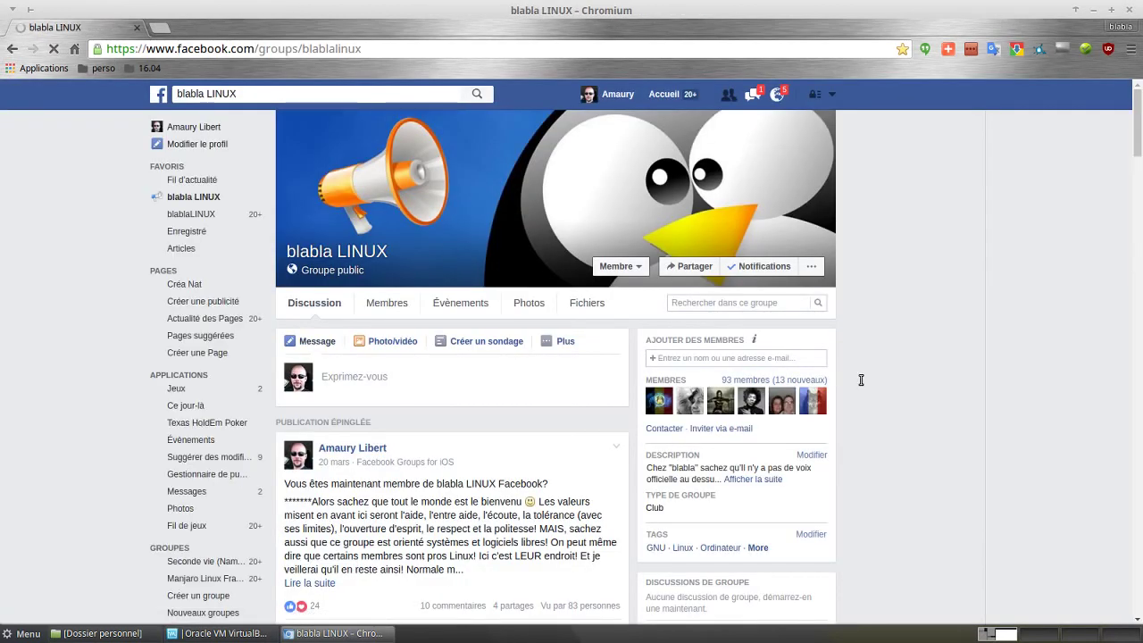
- Open the group's event Soirée live Ubuntu 16.04LTS Xenial Xerus, expand its full details to read the schedule, and leave for the previous workspace
{"action": "scroll", "coordinate": [862, 380], "scroll_direction": "down", "scroll_amount": 10}
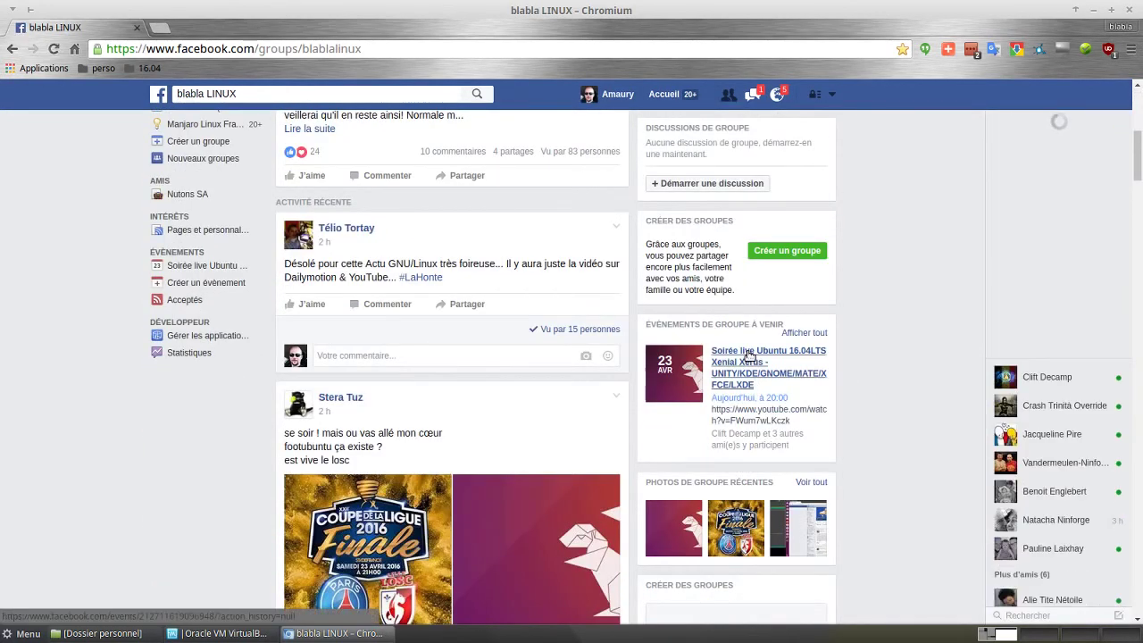
{"action": "left_click", "coordinate": [751, 357]}
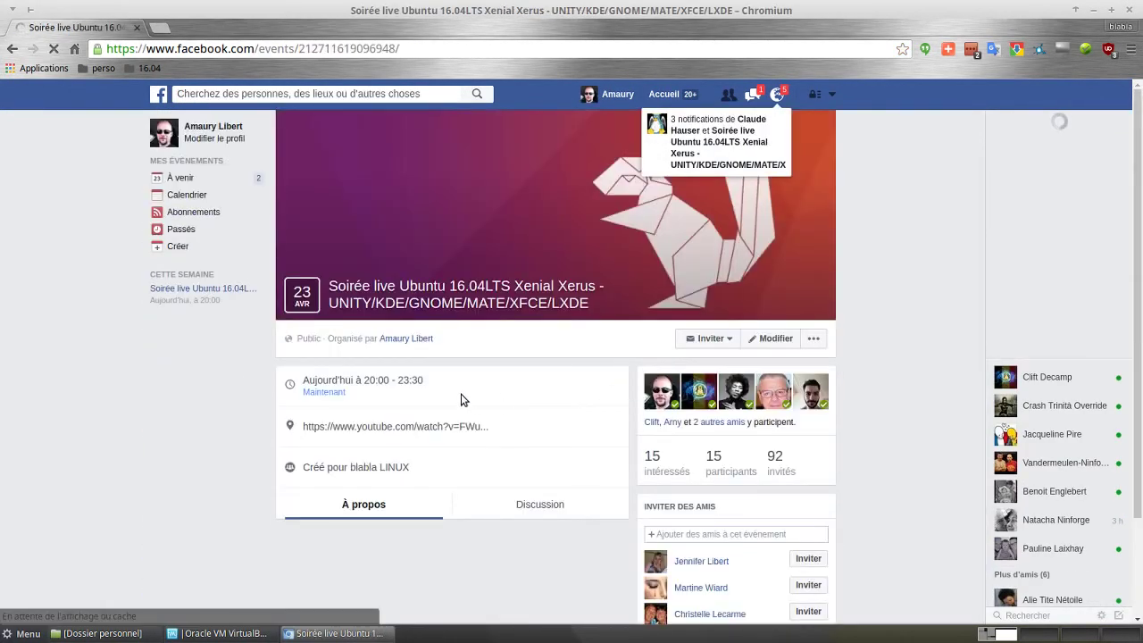
{"action": "scroll", "coordinate": [240, 388], "scroll_direction": "down", "scroll_amount": 1}
{"action": "scroll", "coordinate": [241, 381], "scroll_direction": "down", "scroll_amount": 5}
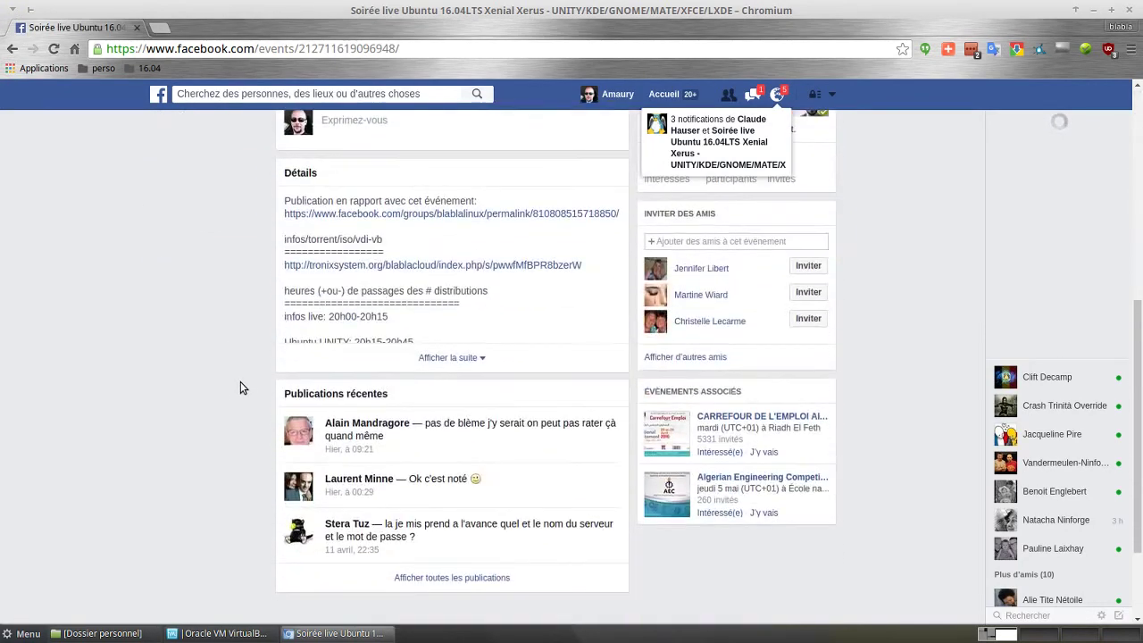
{"action": "left_click", "coordinate": [452, 357]}
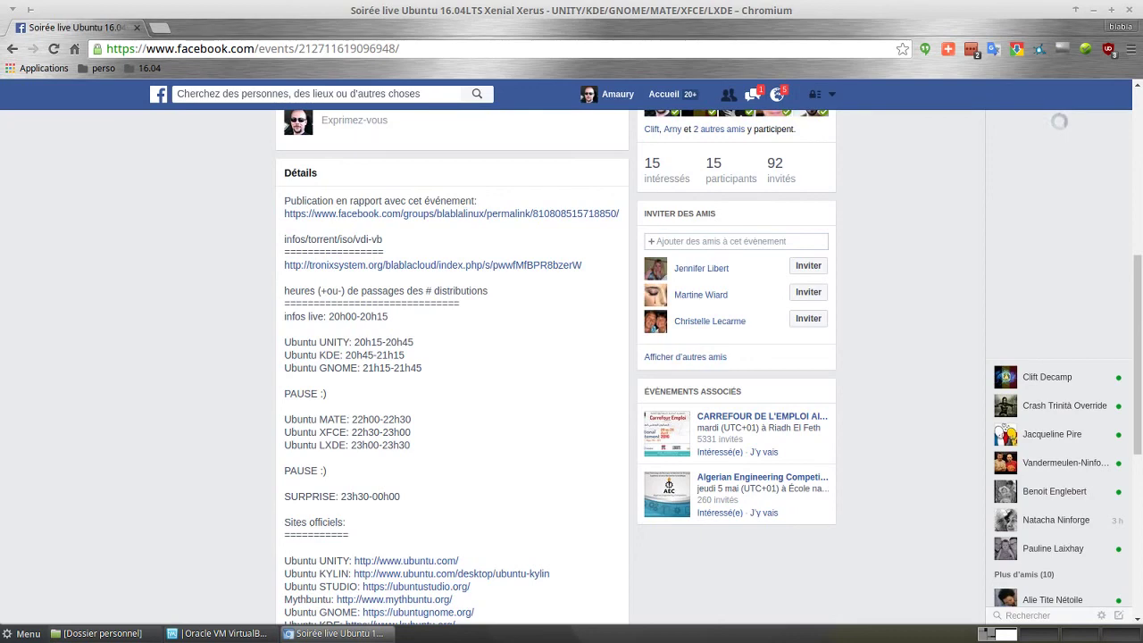
{"action": "key", "text": "ctrl+alt+Left"}
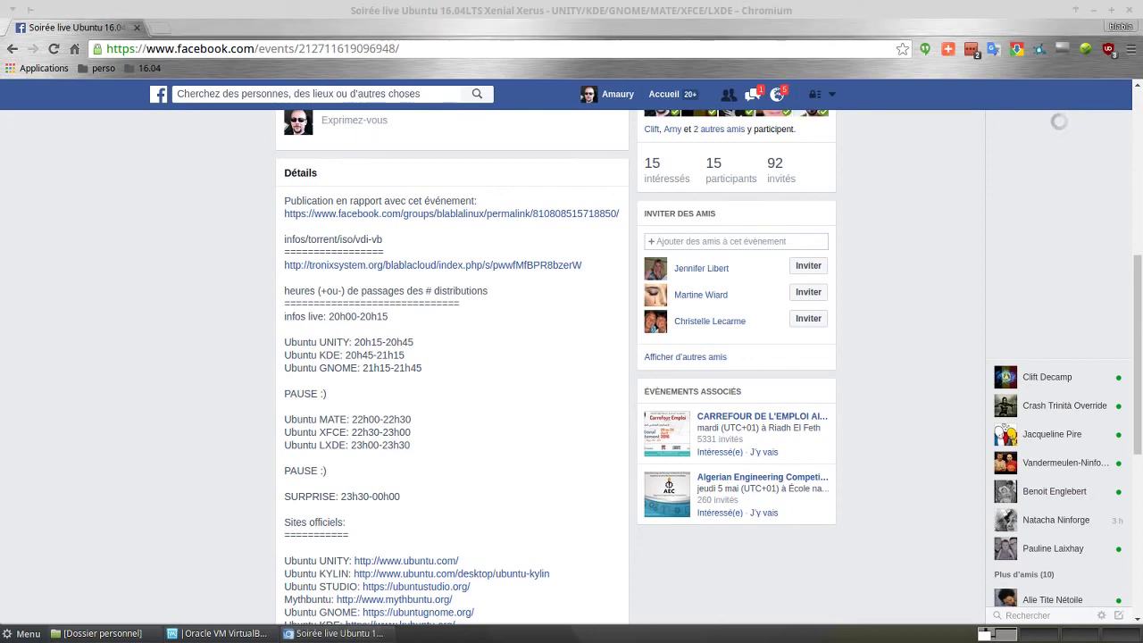